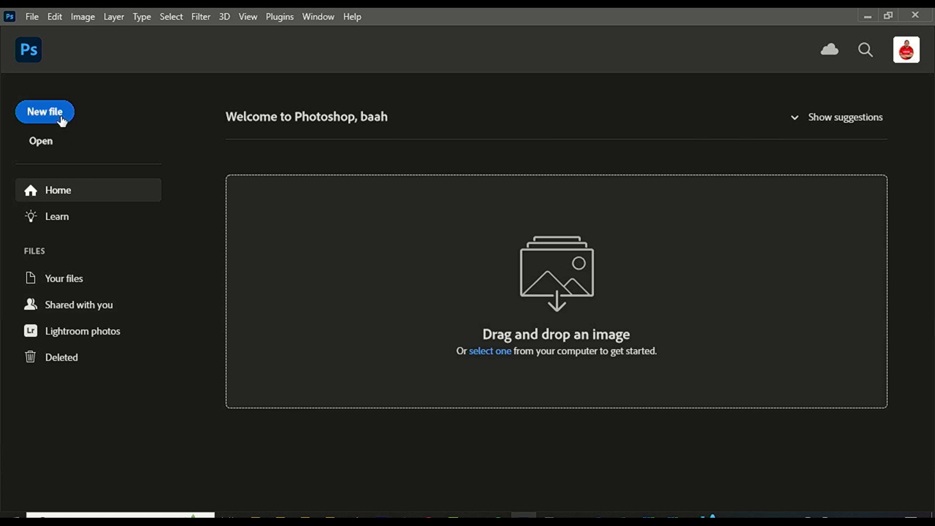
Create a blank A5 landscape print document, 210 × 148 mm at 300 ppi.
left_click(45, 112)
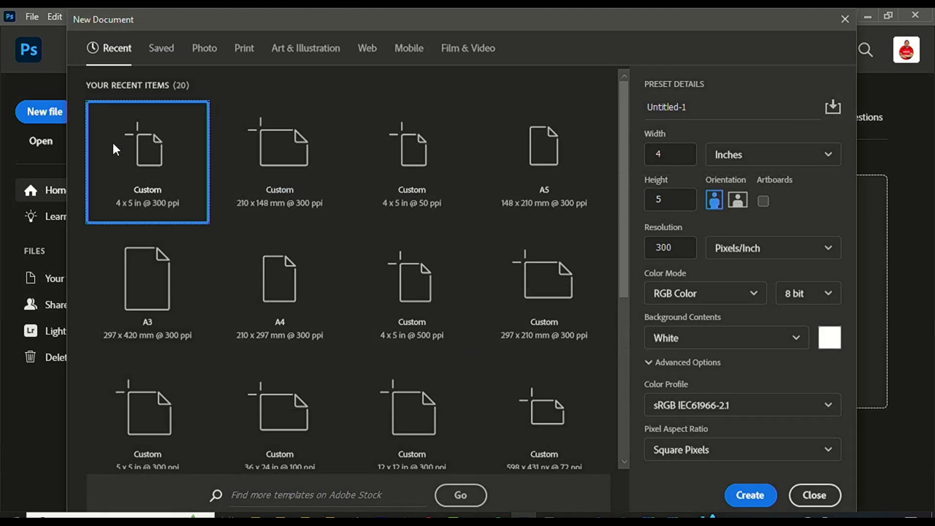
left_click(248, 51)
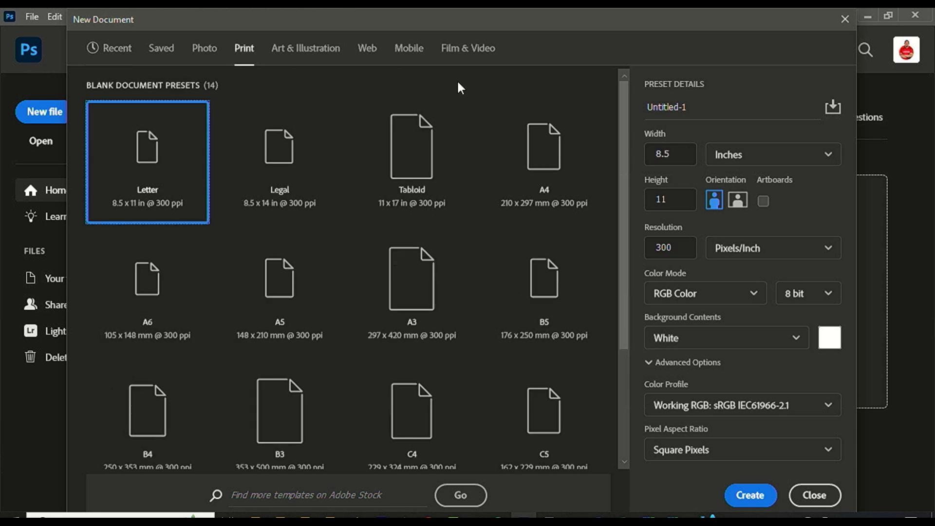
left_click(559, 164)
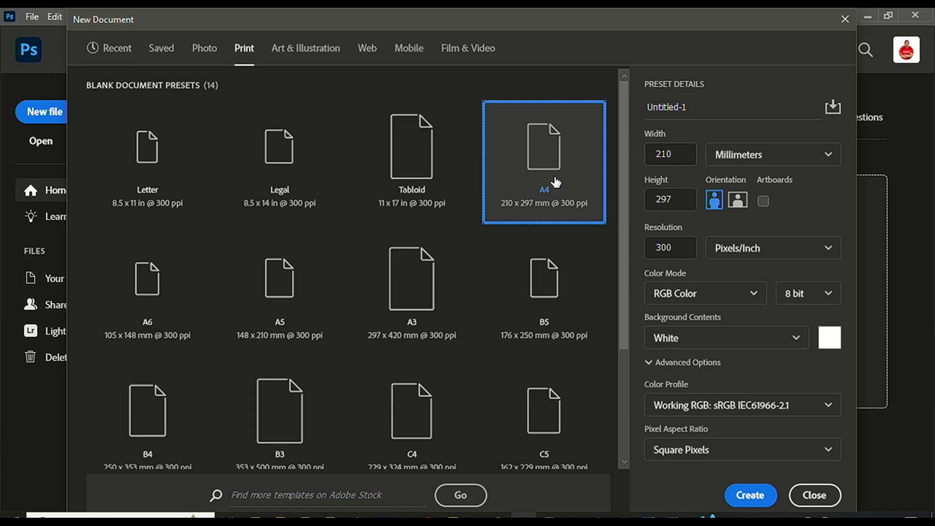
left_click(276, 311)
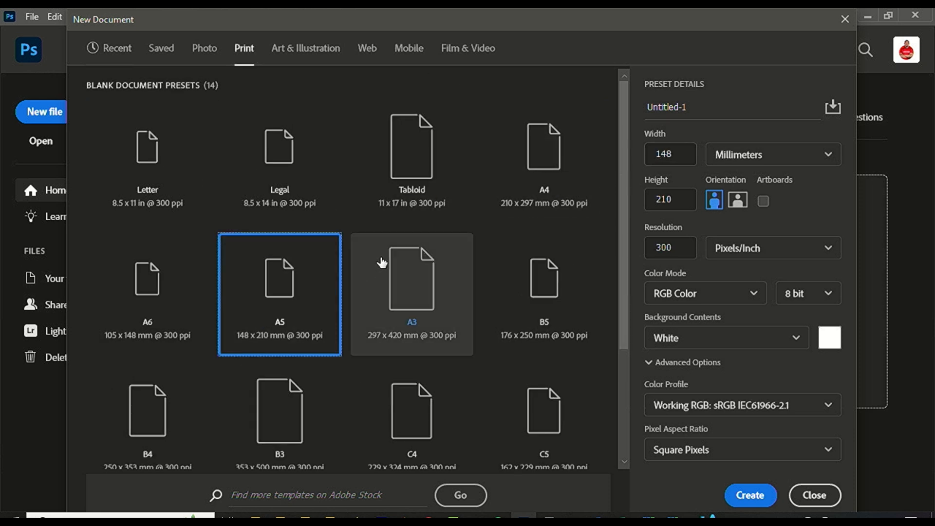
left_click(738, 201)
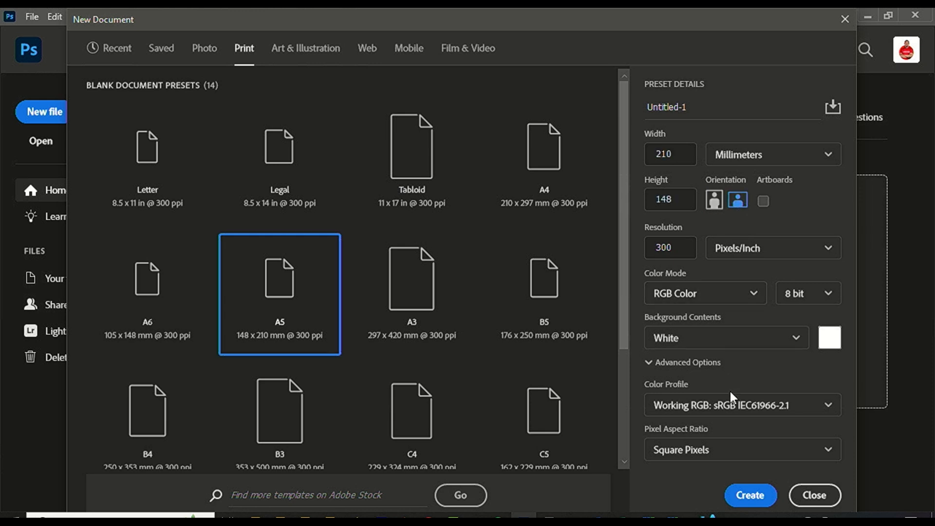
left_click(762, 496)
Place picture 4.JPG, scale it to about 36% and position it on the page's right side.
key("alt+Tab")
left_click_drag(430, 210, 432, 359)
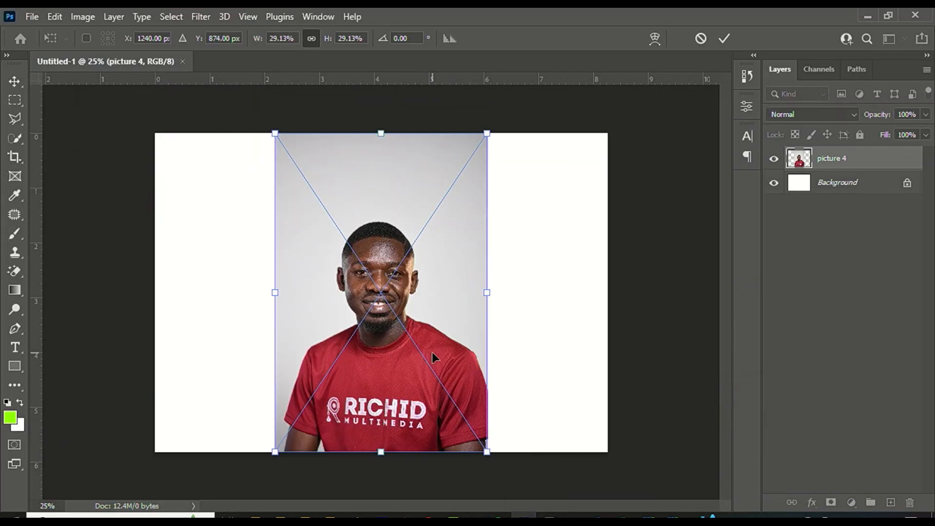
left_click_drag(487, 294, 581, 272)
left_click_drag(493, 341, 524, 344)
left_click_drag(619, 280, 577, 288)
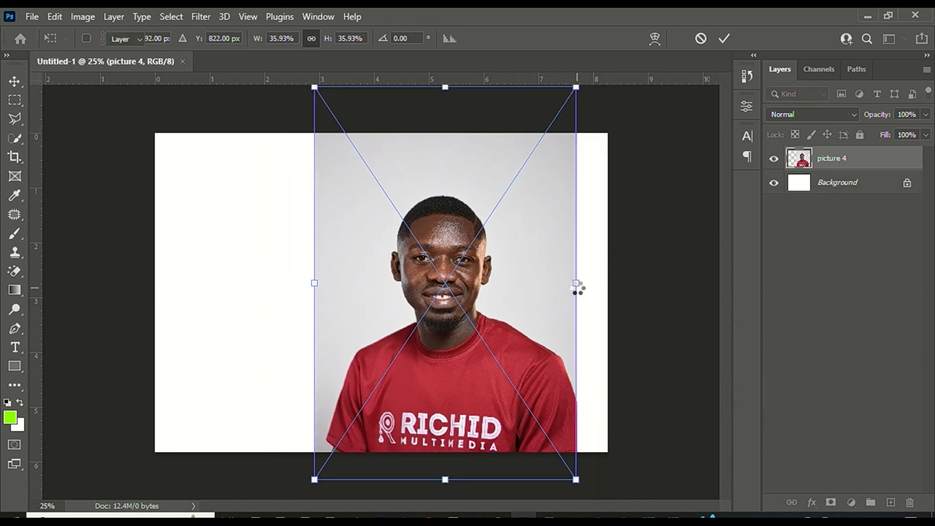
key("Return")
scroll(470, 217, "up", 6)
scroll(470, 178, "up", 3)
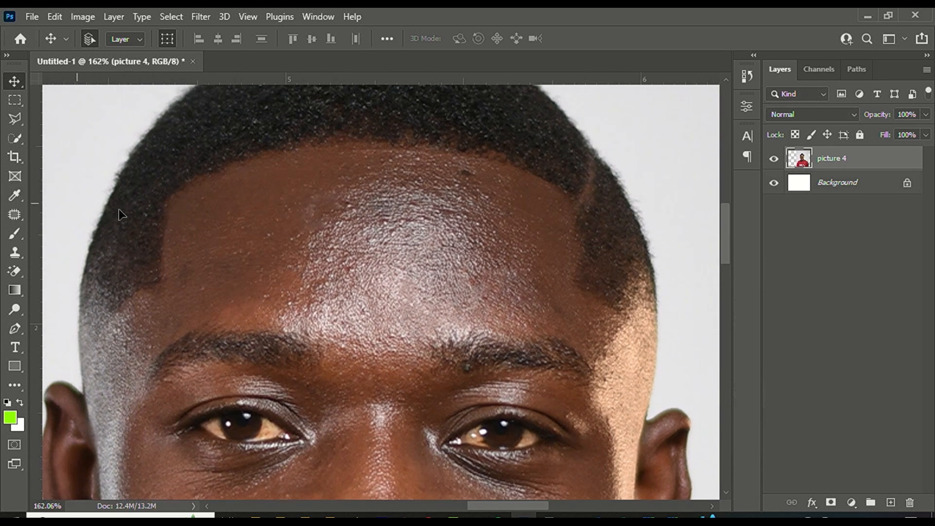
Select the Spot Healing Brush to touch up the portrait's forehead.
left_click(16, 212)
left_click(73, 214)
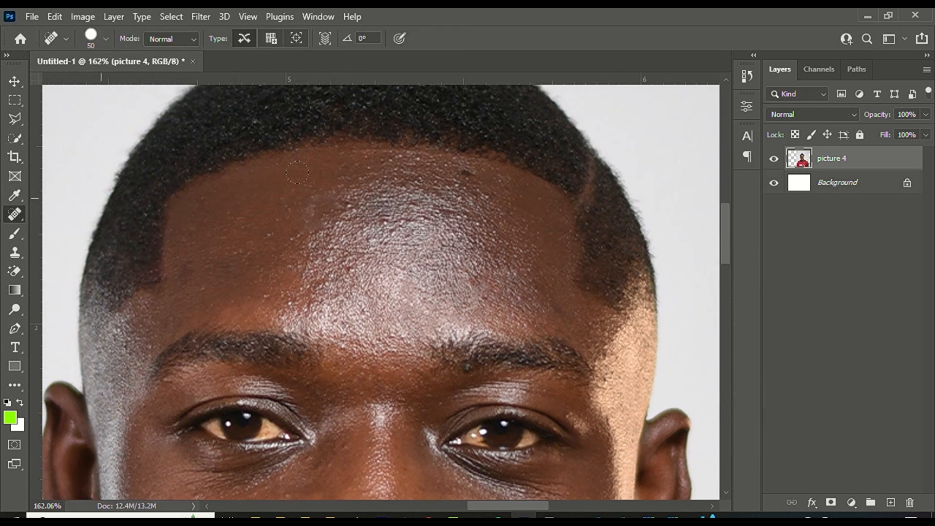
scroll(436, 139, "up", 3)
scroll(436, 139, "up", 3)
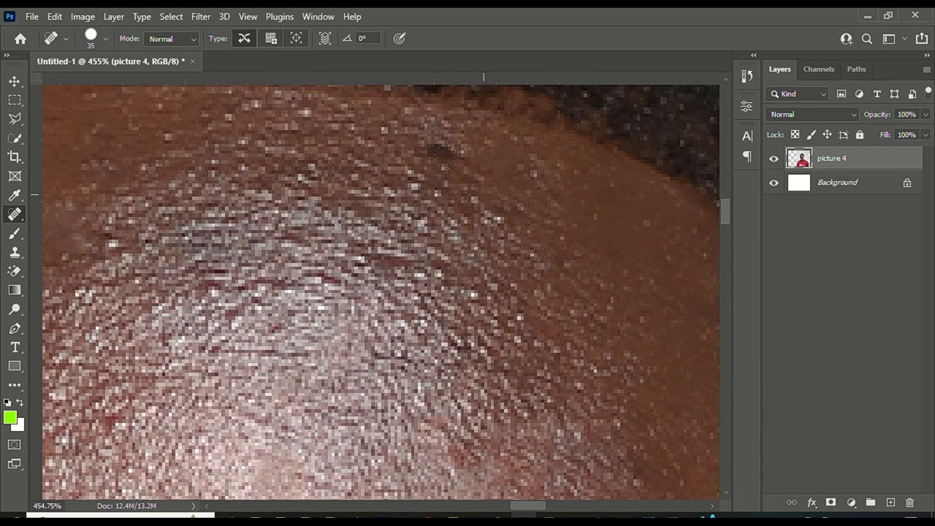
scroll(484, 176, "down", 5)
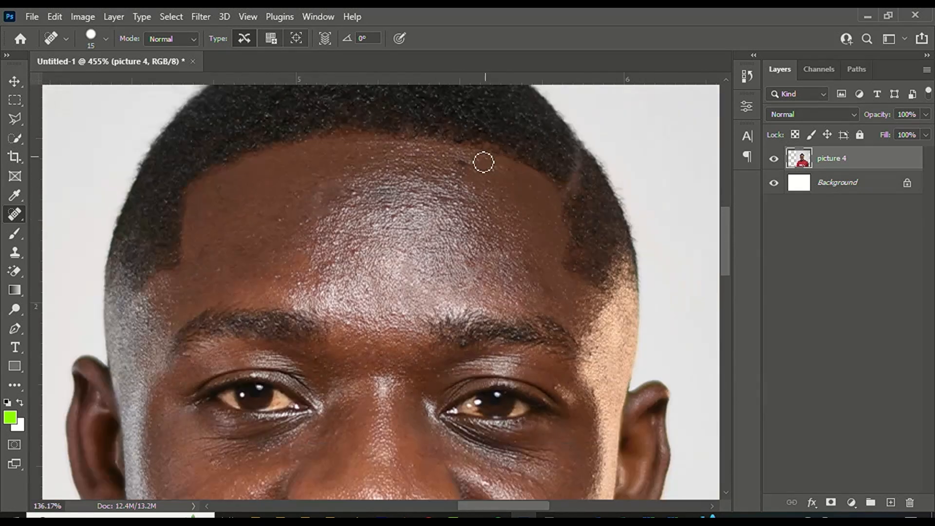
scroll(229, 253, "up", 3)
scroll(385, 281, "down", 5)
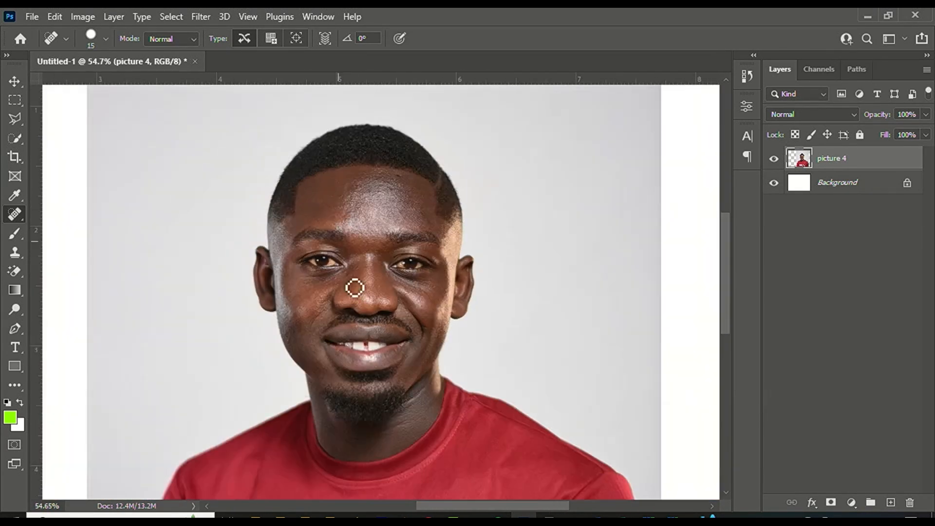
scroll(486, 428, "up", 5)
scroll(462, 337, "down", 4)
scroll(434, 324, "up", 3)
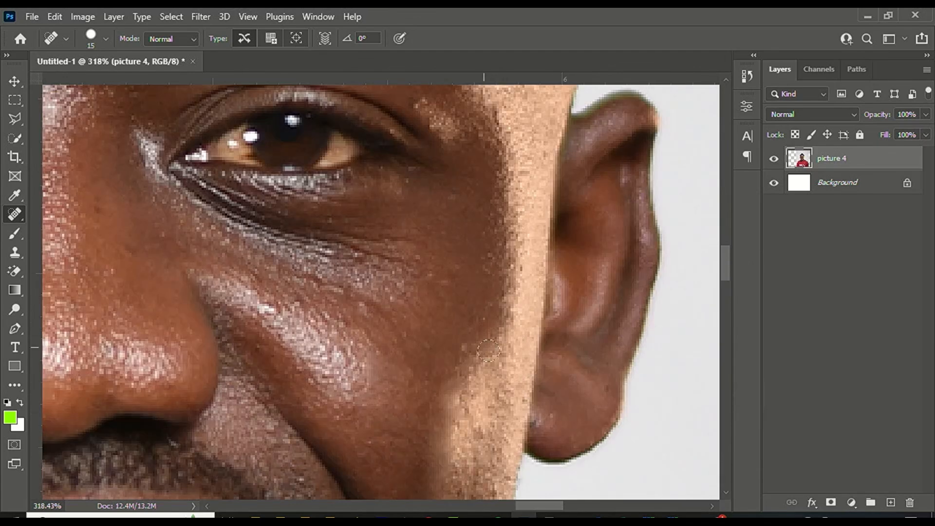
scroll(495, 334, "down", 2)
Duplicate the picture 4 layer to create picture 4 copy above it.
key("v")
scroll(469, 213, "down", 4)
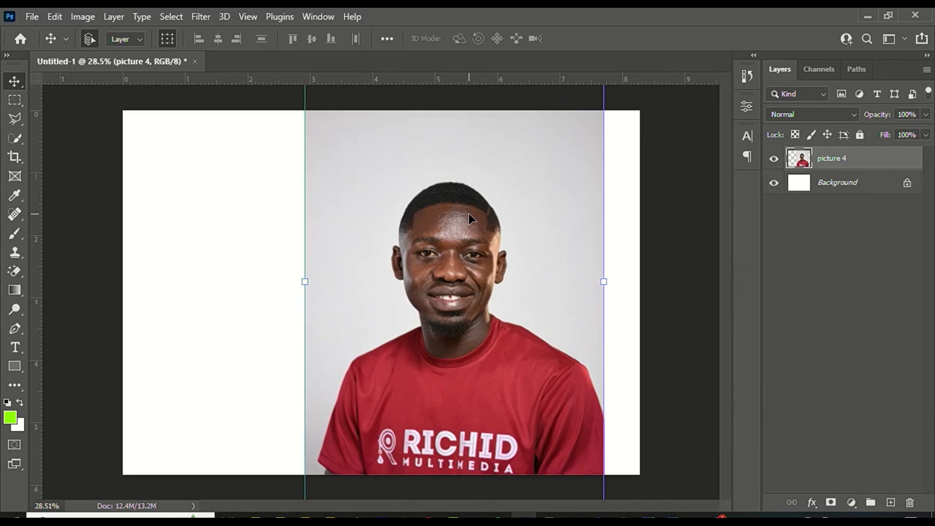
scroll(484, 192, "up", 3)
scroll(461, 191, "down", 2)
scroll(461, 191, "down", 1)
left_click_drag(858, 159, 891, 502)
scroll(466, 185, "up", 6)
scroll(454, 179, "down", 1)
scroll(454, 179, "up", 2)
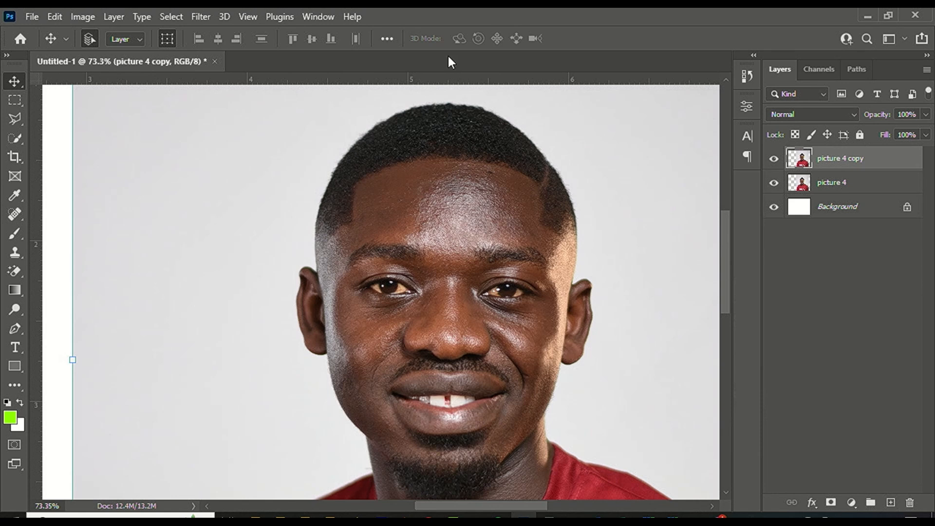
Convert picture 4 copy to a smart object, invert it, and set Vivid Light blending.
right_click(831, 159)
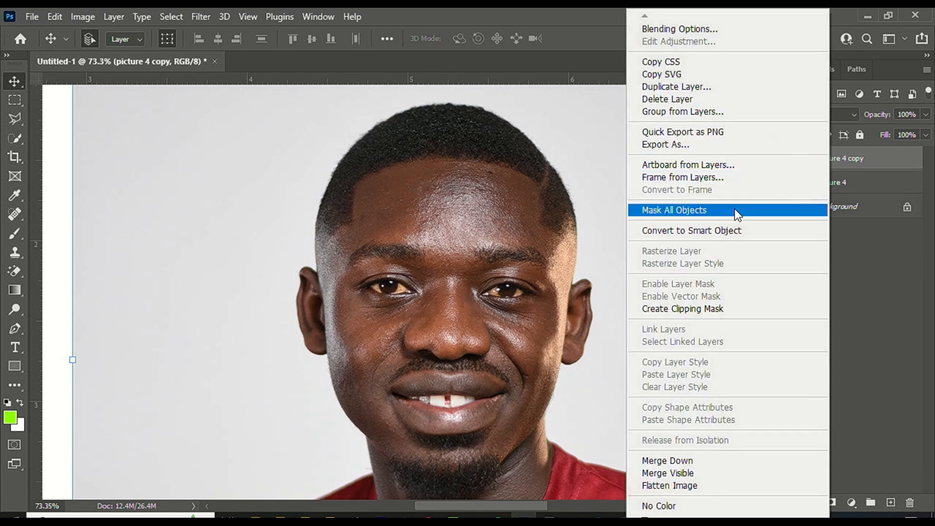
left_click(726, 229)
left_click(83, 17)
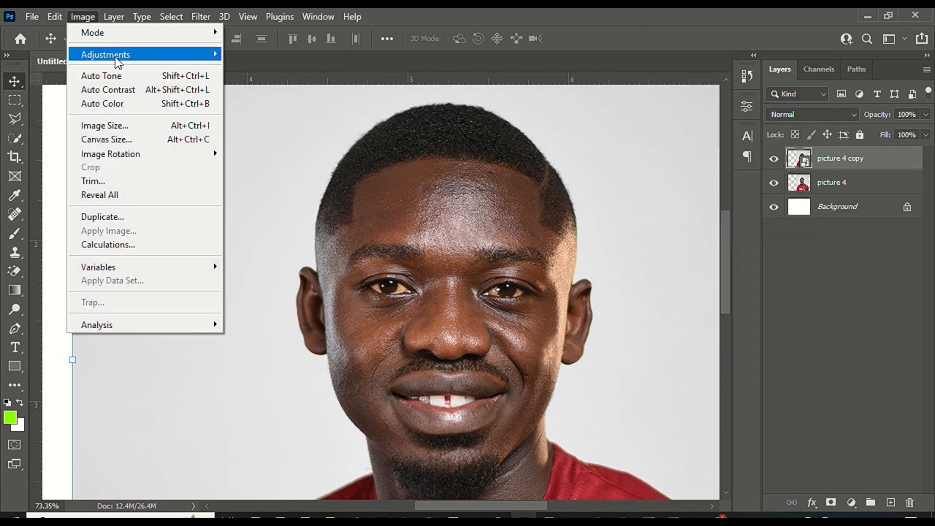
mouse_move(115, 54)
left_click(305, 221)
left_click(814, 118)
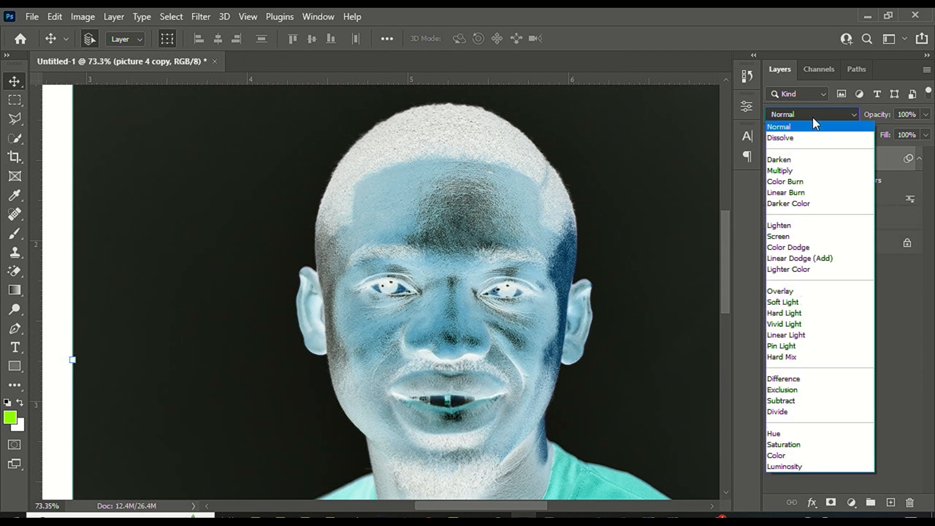
left_click(801, 323)
Apply a High Pass filter with radius 8 to the copy.
left_click(201, 17)
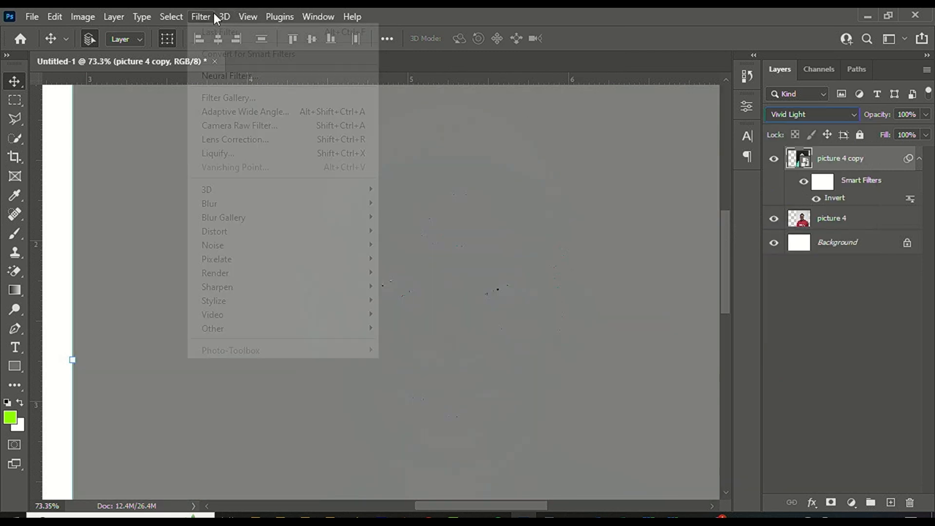
mouse_move(351, 328)
left_click(419, 343)
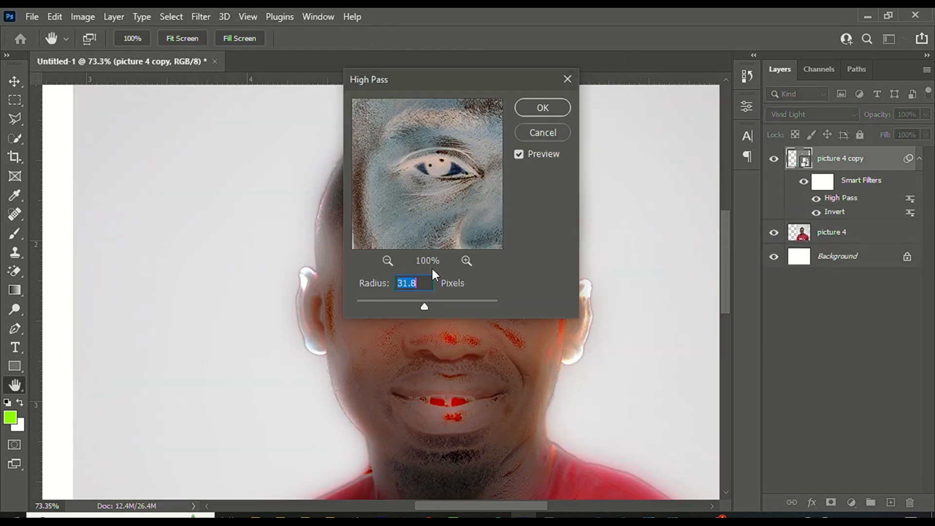
left_click_drag(433, 79, 720, 73)
type("15")
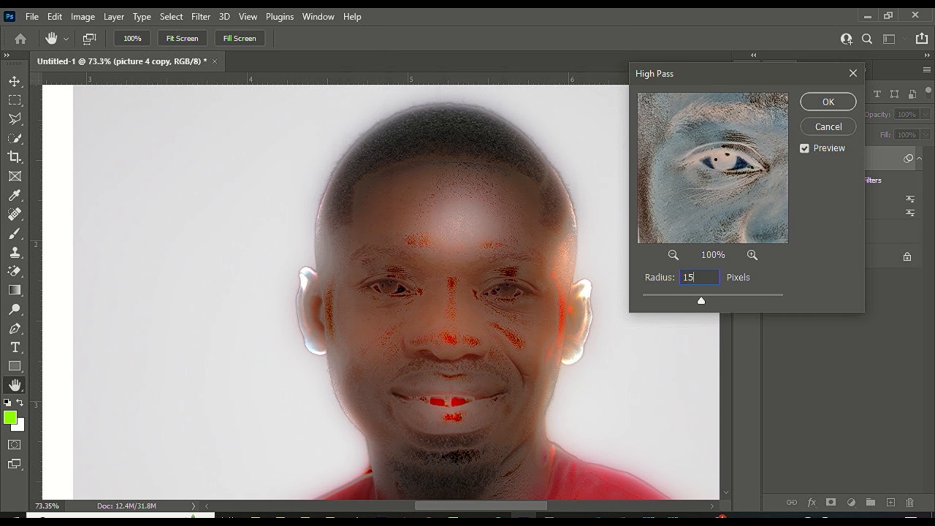
key("BackSpace")
type("18")
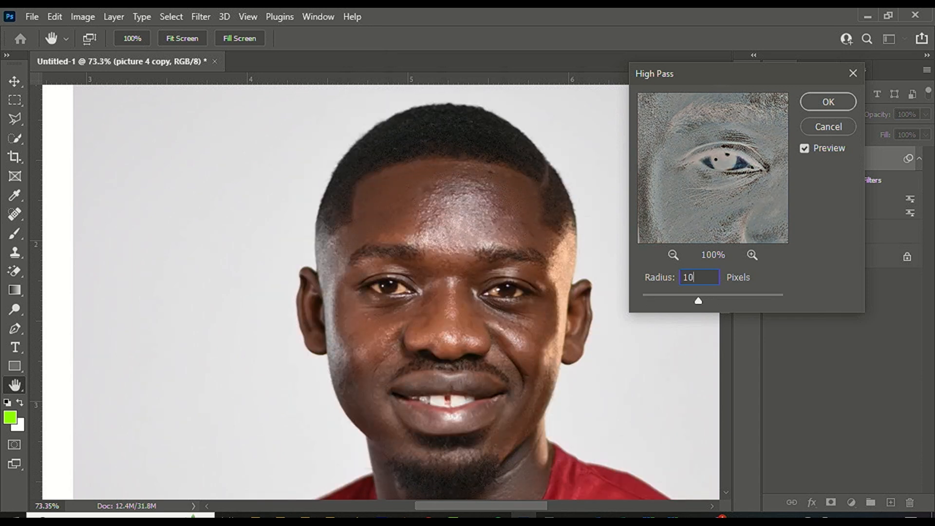
key("BackSpace")
key("BackSpace")
type("8")
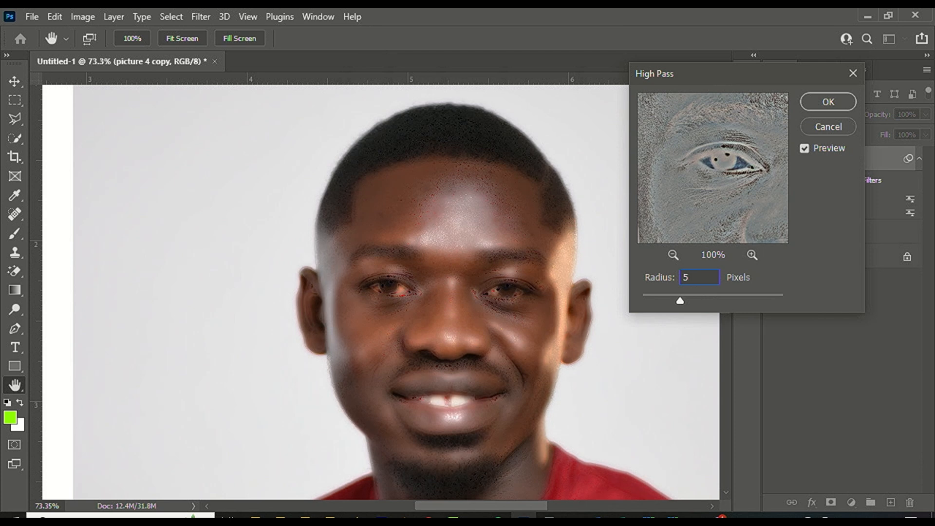
key("Return")
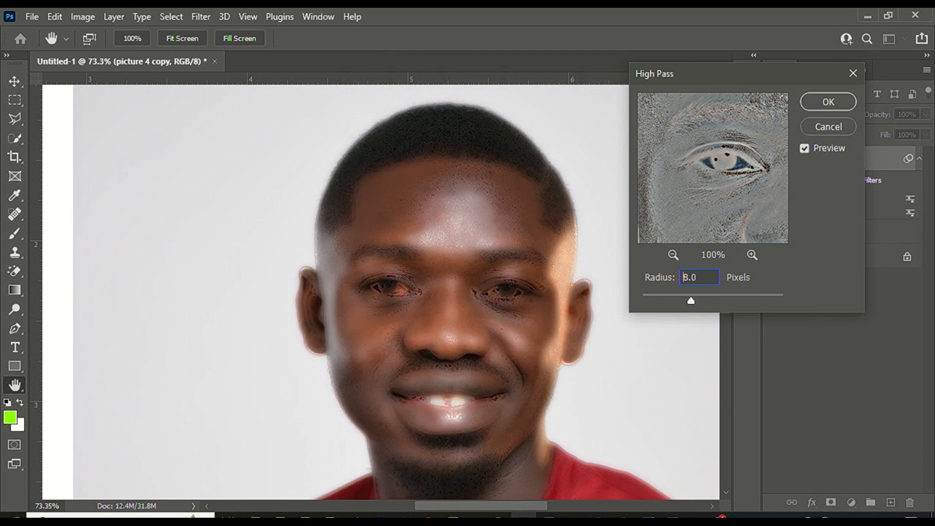
Apply a Gaussian Blur of 1.5 pixels to the copy.
left_click(211, 17)
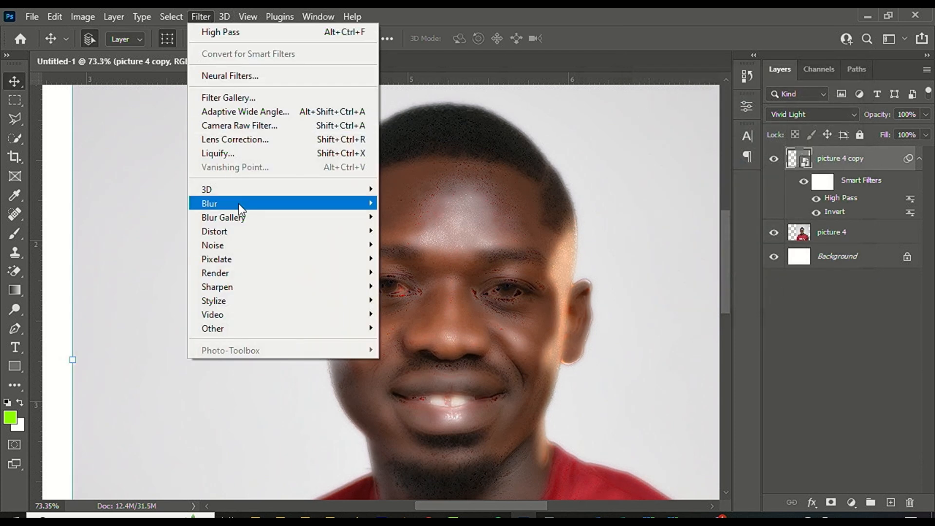
mouse_move(239, 203)
left_click(450, 263)
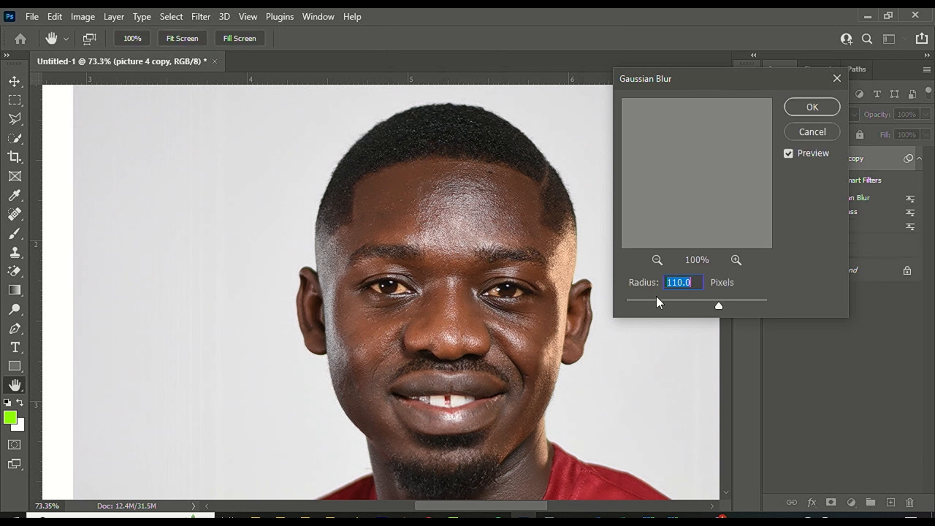
left_click_drag(650, 306, 641, 303)
type("1.5")
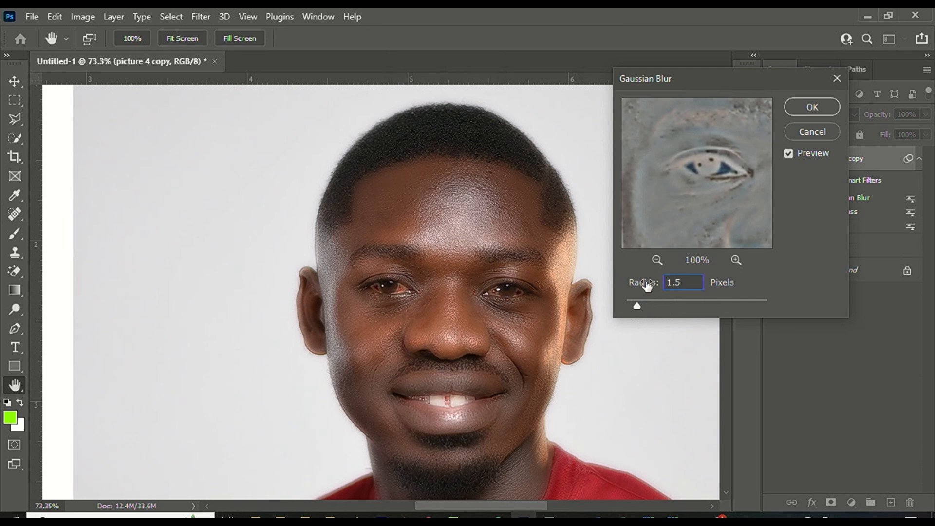
key("Return")
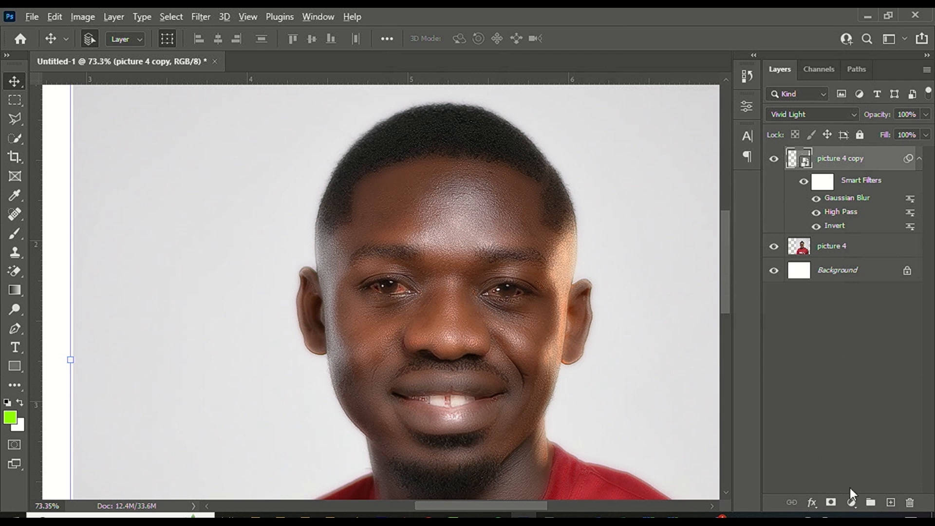
Add a black mask hiding the copy's effect and select the Brush tool.
left_click(831, 503, "alt")
key("d")
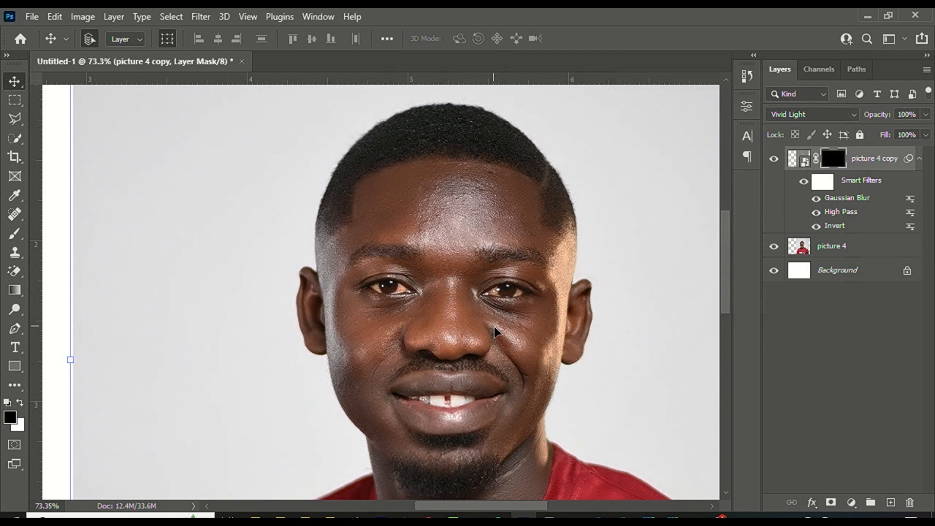
left_click(16, 235)
scroll(429, 190, "up", 2)
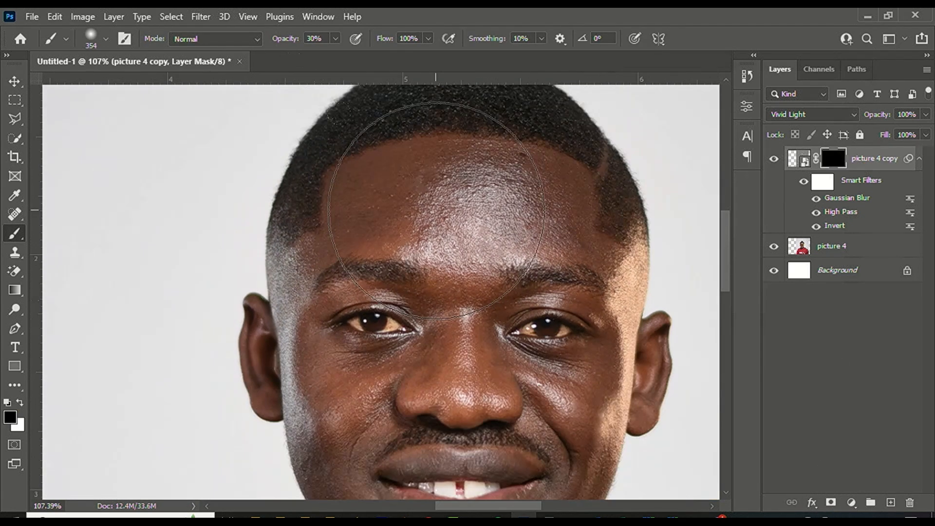
scroll(402, 176, "up", 2)
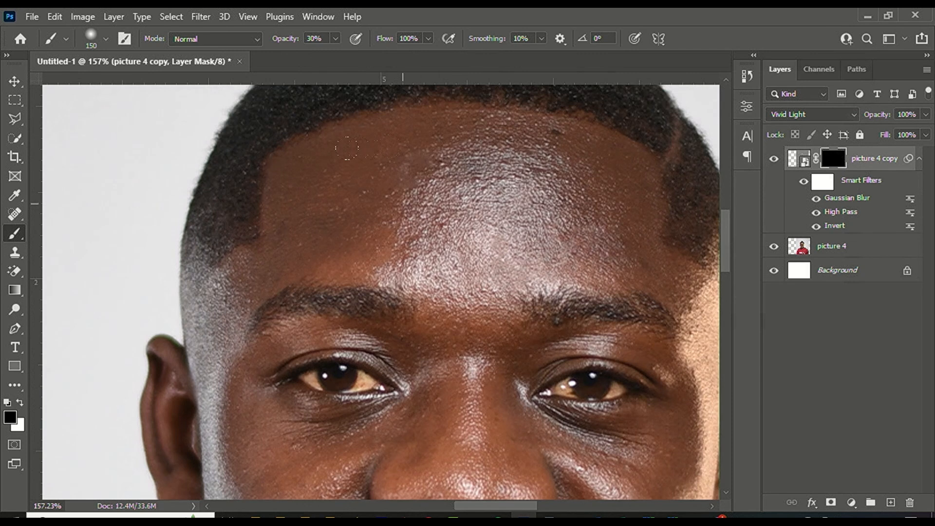
Set white foreground, black background and 84% brush opacity.
left_click(14, 419)
left_click_drag(545, 357, 511, 212)
left_click(855, 245)
left_click(18, 426)
left_click_drag(561, 390, 414, 464)
left_click(869, 242)
left_click(336, 39)
left_click_drag(335, 55, 371, 55)
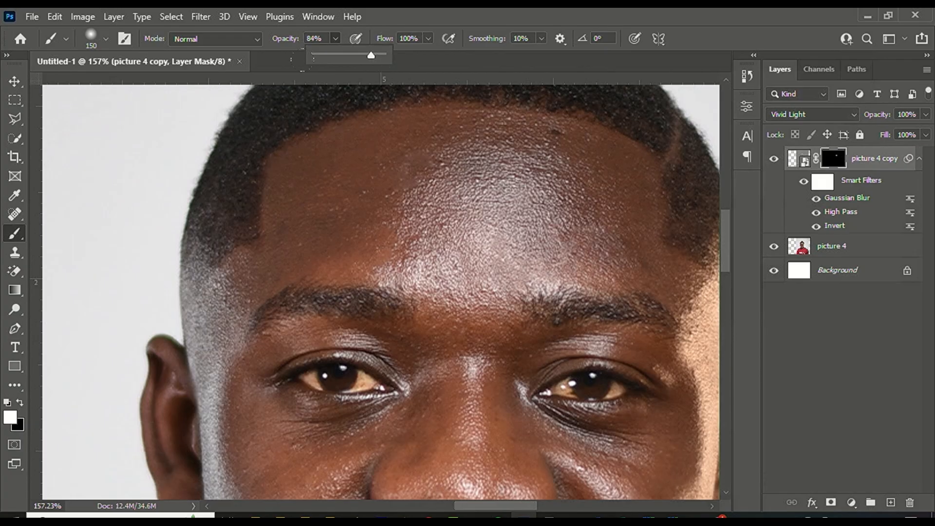
left_click(348, 143)
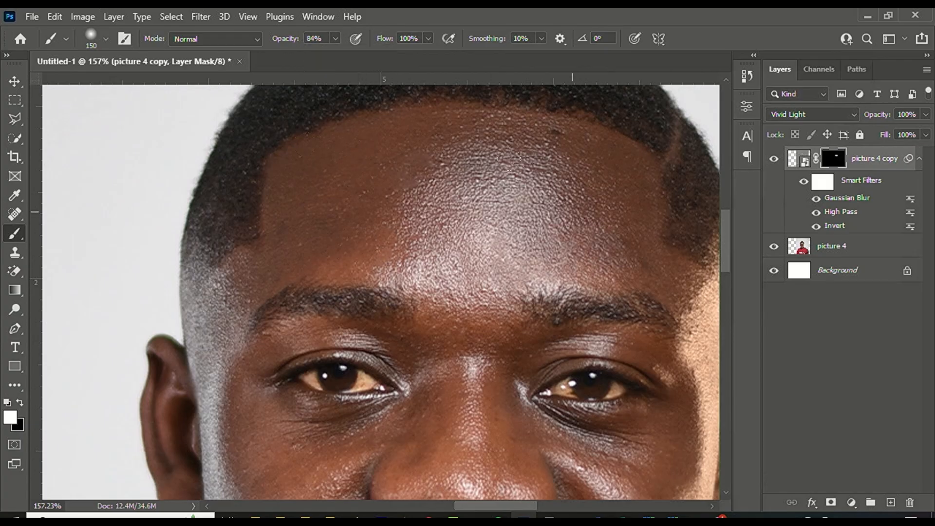
Paint the smoothing back over the facial skin, resizing the brush as needed.
scroll(497, 181, "down", 3)
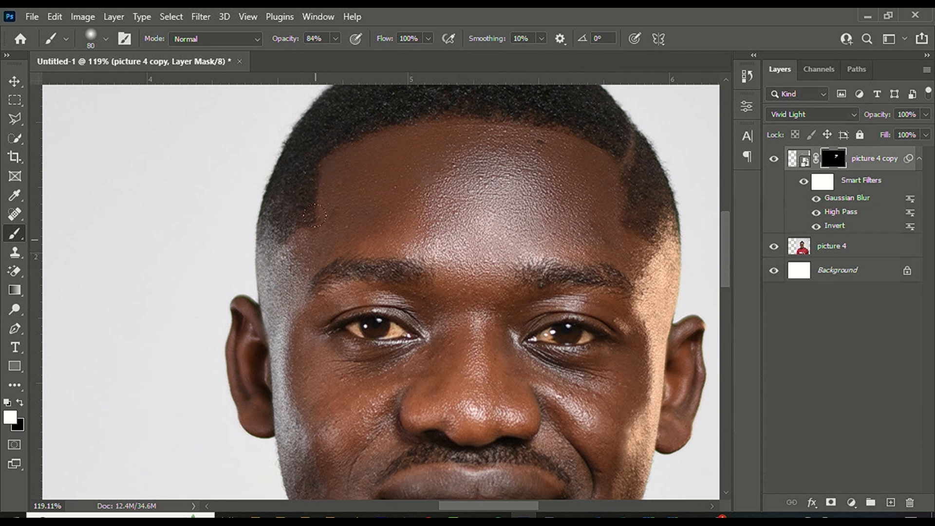
scroll(314, 215, "down", 2)
scroll(334, 263, "up", 2)
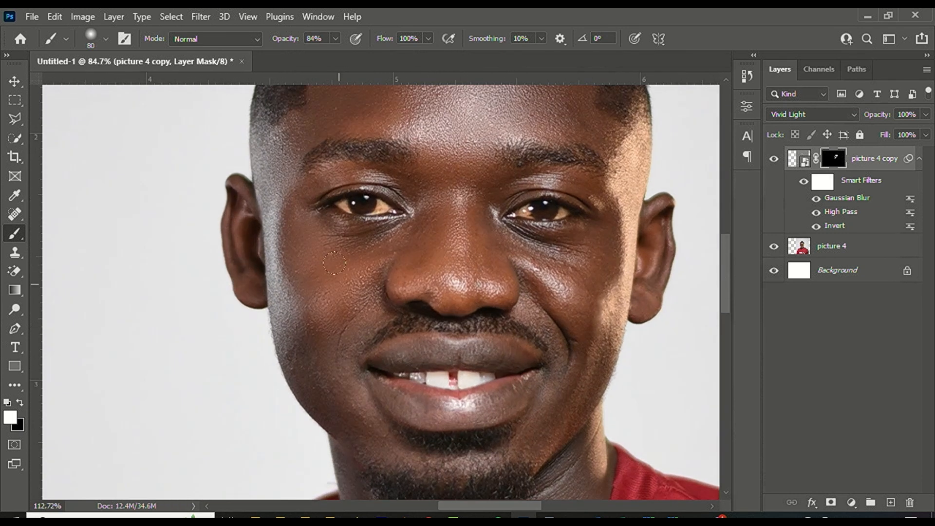
scroll(363, 405, "down", 2)
scroll(404, 309, "up", 3)
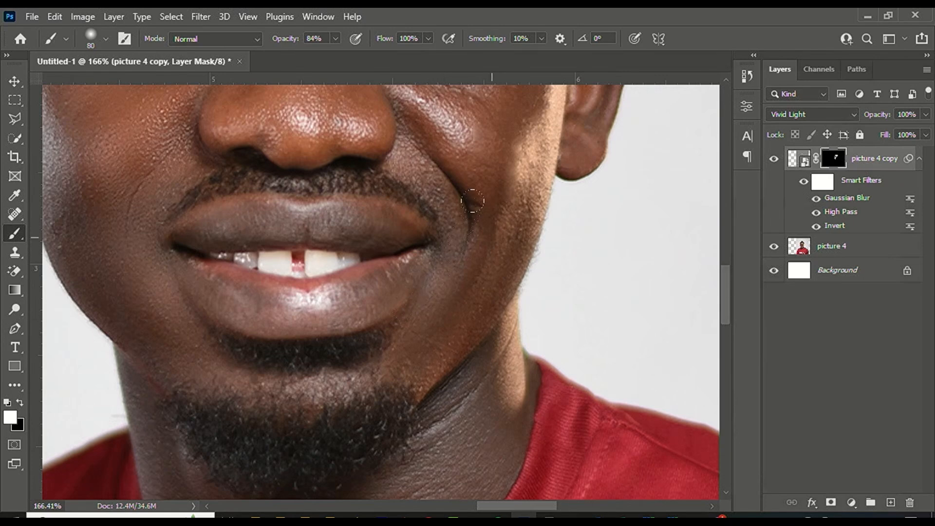
scroll(472, 200, "down", 3)
scroll(488, 185, "up", 3)
scroll(525, 120, "down", 1)
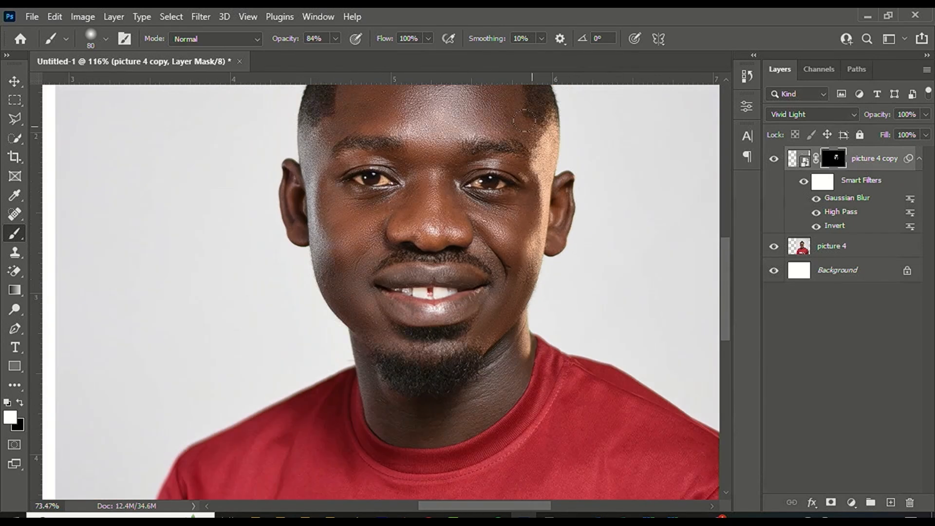
scroll(532, 127, "up", 3)
scroll(494, 268, "down", 3)
key("bracketleft")
key("bracketleft")
key("bracketleft")
key("bracketleft")
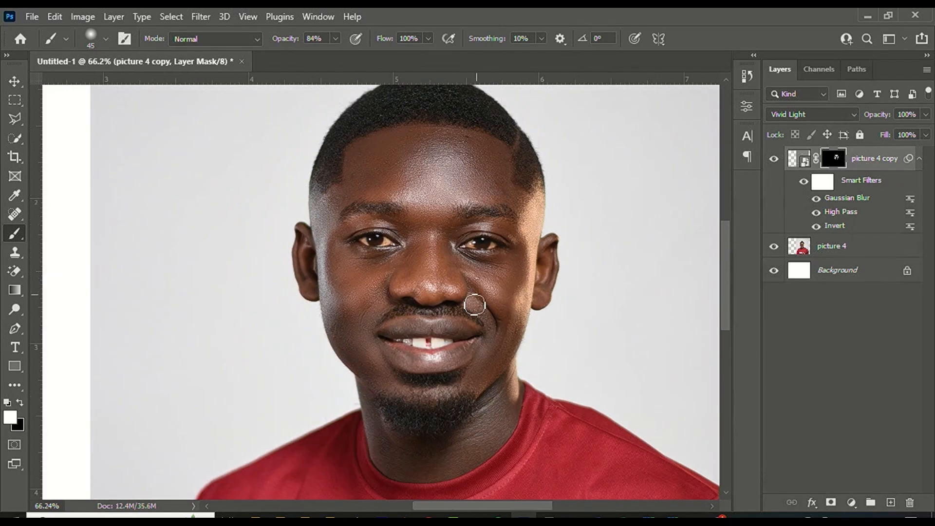
scroll(384, 229, "down", 2)
scroll(398, 253, "up", 2)
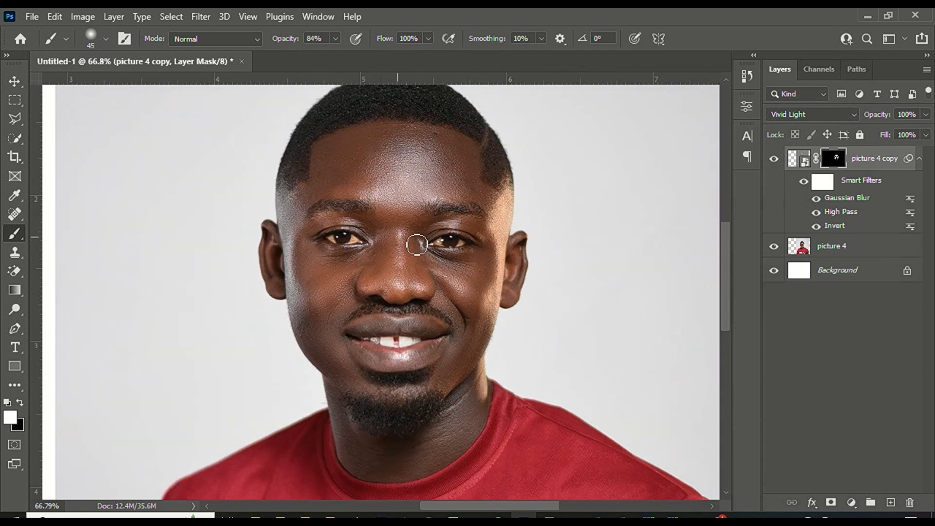
scroll(417, 245, "down", 3)
scroll(521, 353, "up", 2)
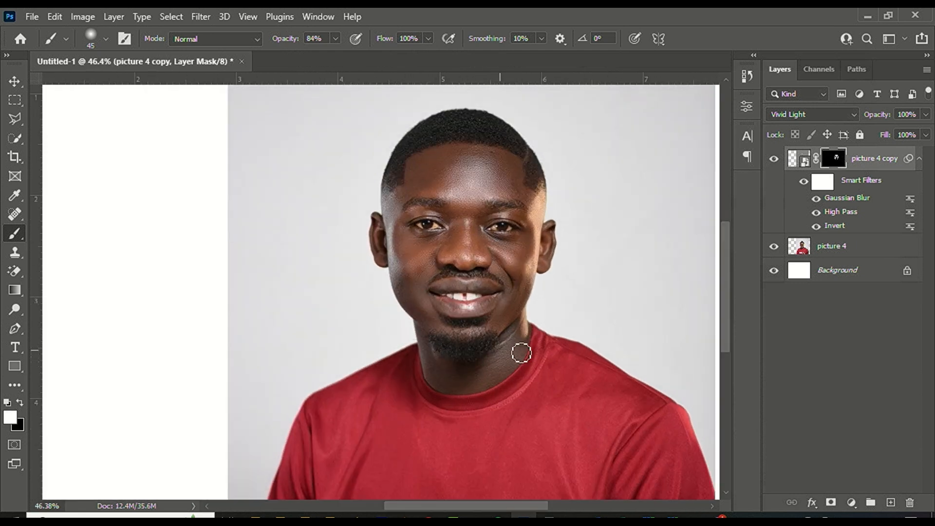
scroll(521, 353, "up", 4)
key("bracketright")
key("bracketright")
key("bracketright")
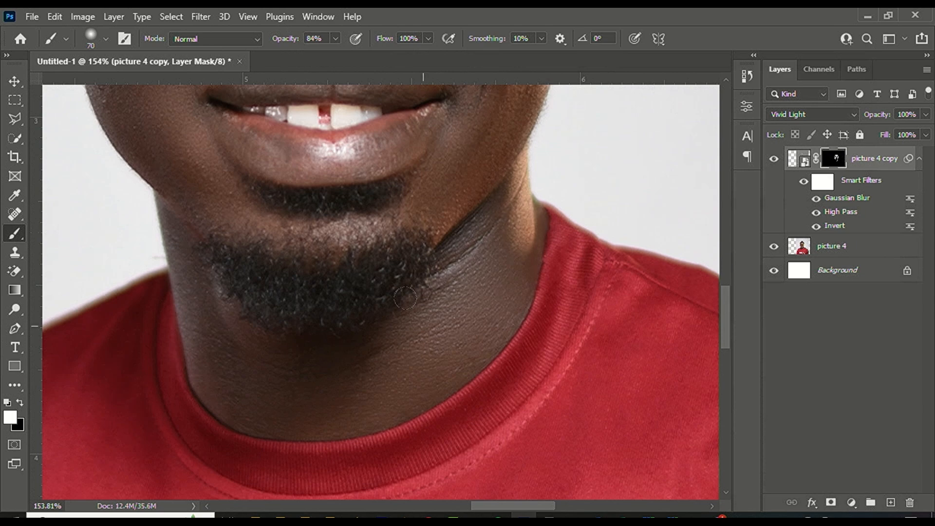
scroll(380, 317, "down", 5)
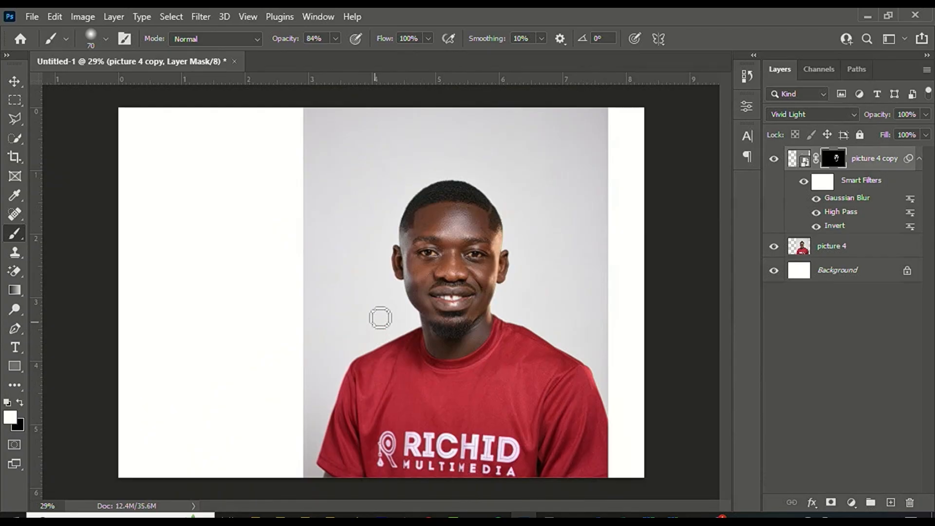
scroll(508, 261, "up", 2)
scroll(508, 260, "up", 1)
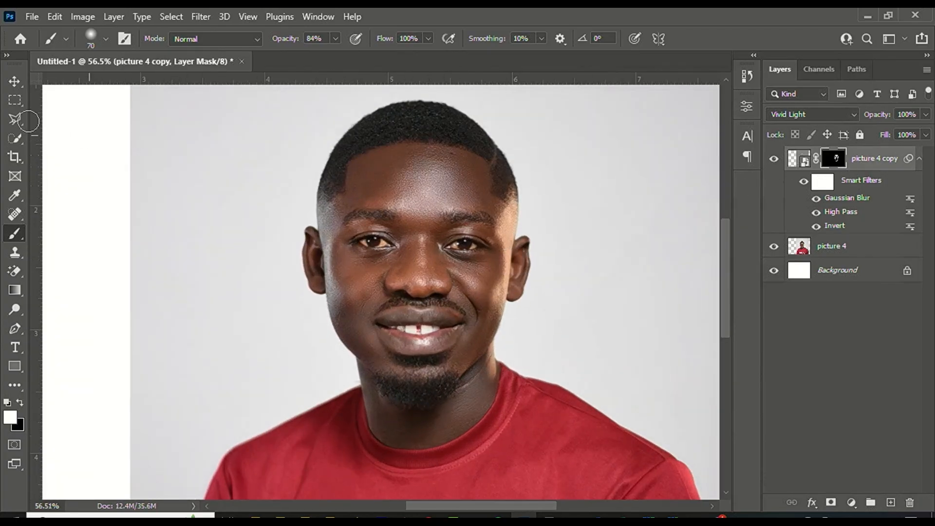
left_click(15, 81)
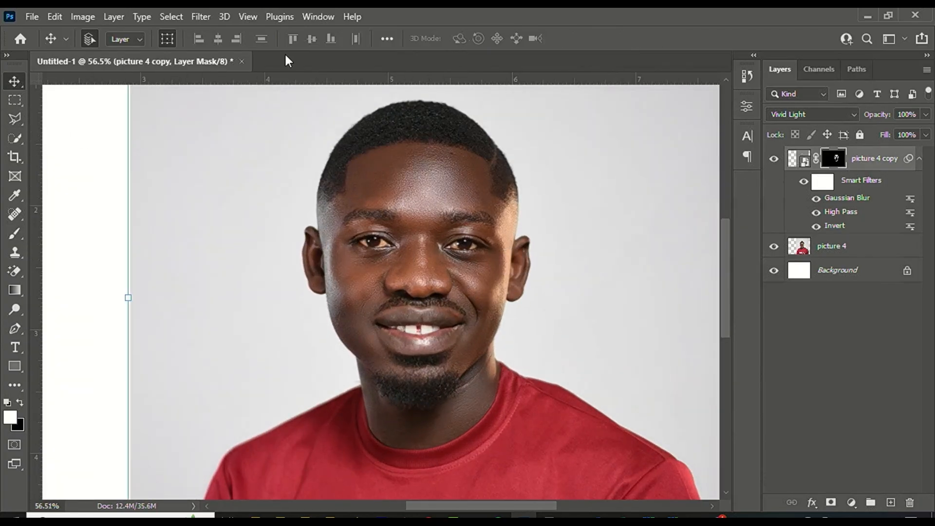
left_click(889, 169)
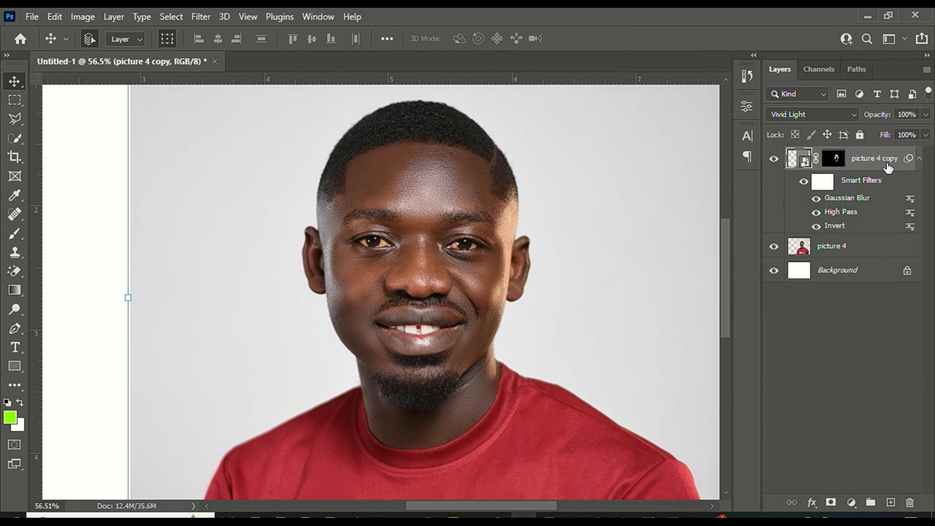
Merge picture 4 copy with picture 4 into a single picture 4 copy layer.
left_click(889, 249, "ctrl")
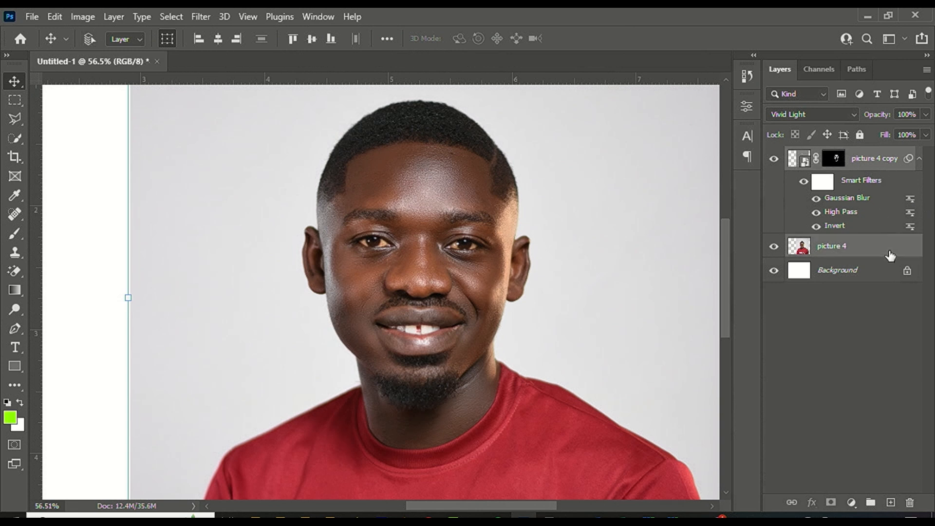
right_click(890, 249)
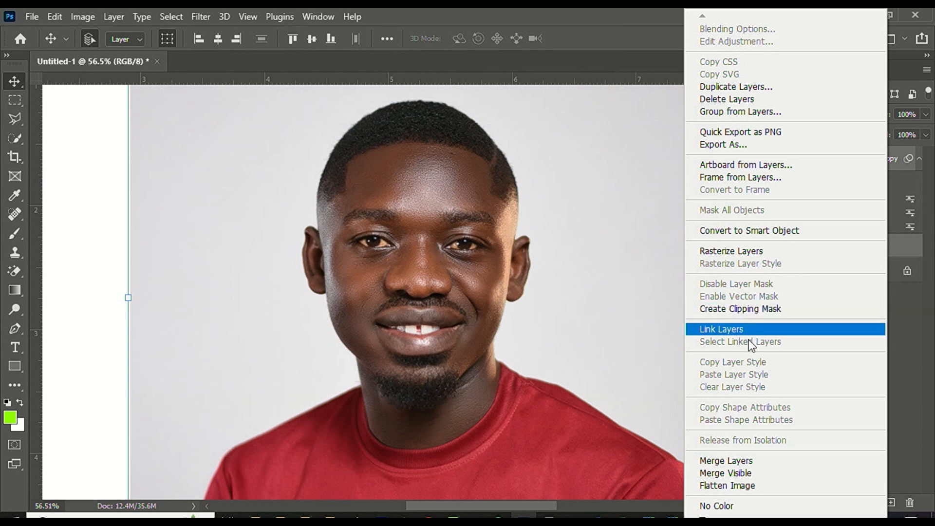
left_click(749, 459)
scroll(546, 254, "down", 10)
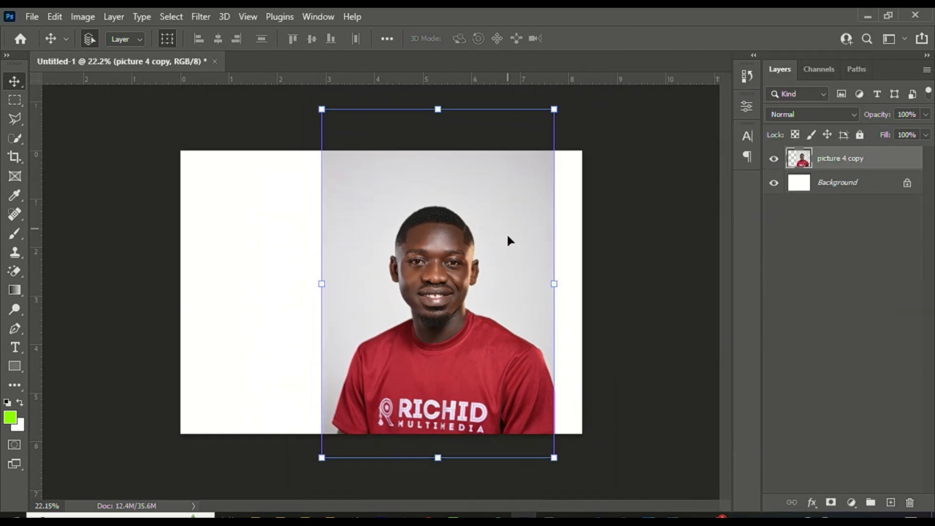
scroll(508, 234, "up", 9)
scroll(450, 258, "up", 6)
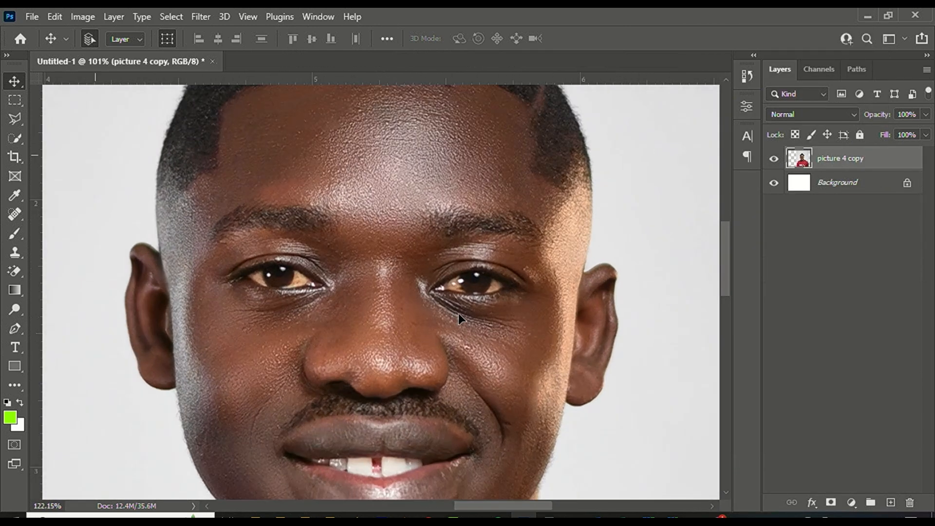
scroll(457, 224, "down", 3)
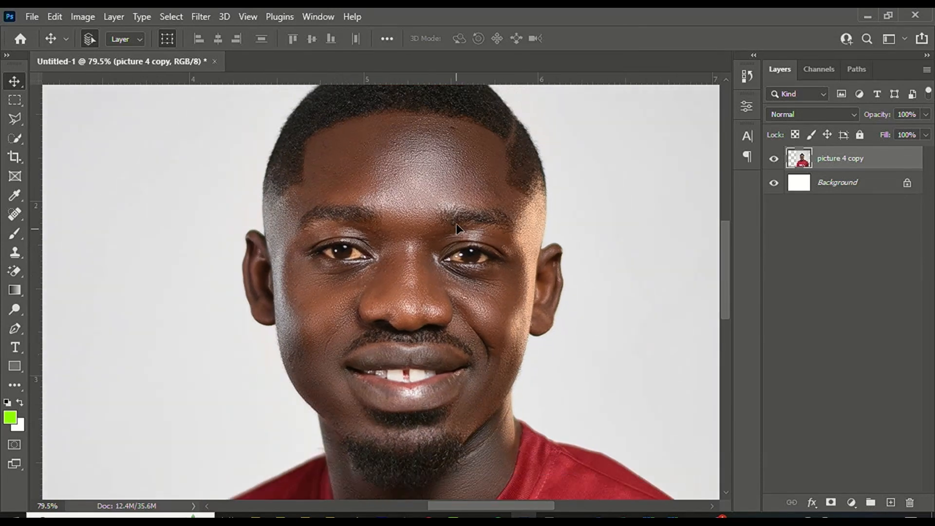
scroll(424, 302, "up", 3)
scroll(444, 250, "down", 1)
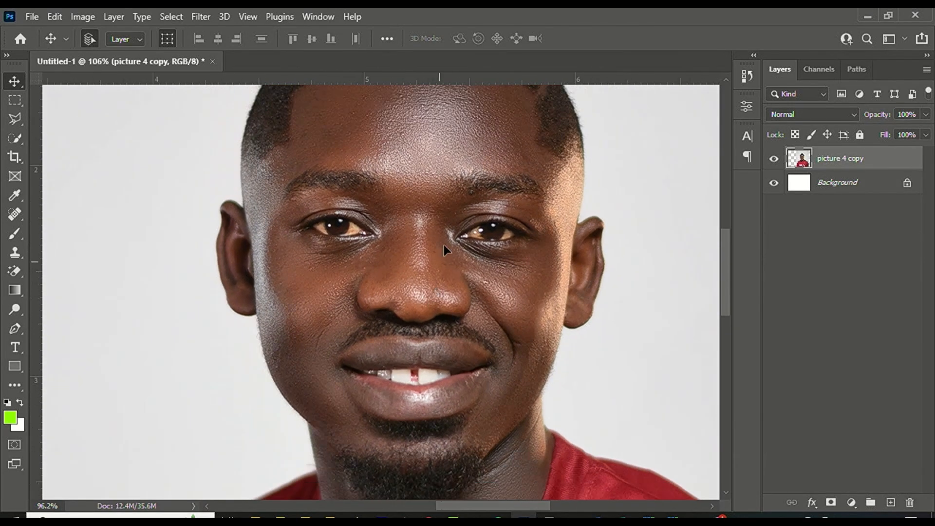
Add a Hue/Saturation layer on Yellows, Saturation −100, Lightness +100, range narrowed to 30°.
left_click(853, 502)
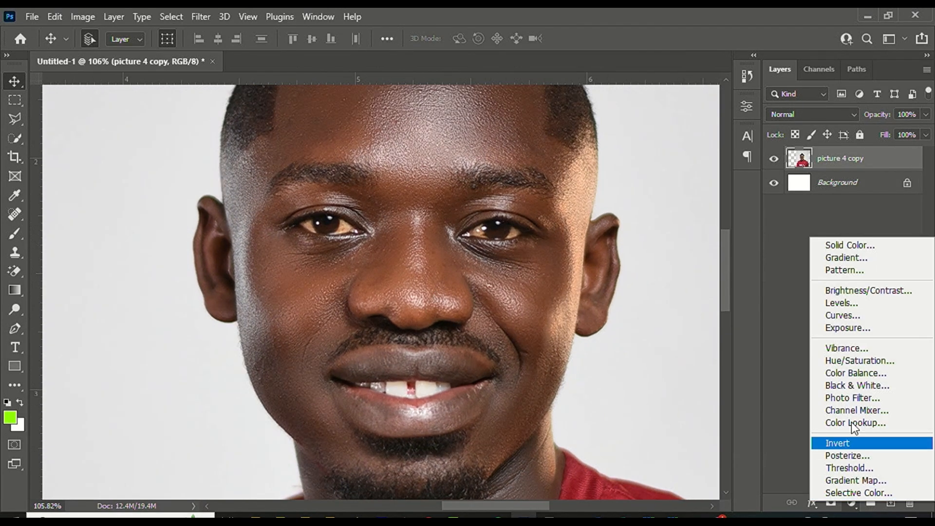
left_click(866, 363)
left_click(600, 170)
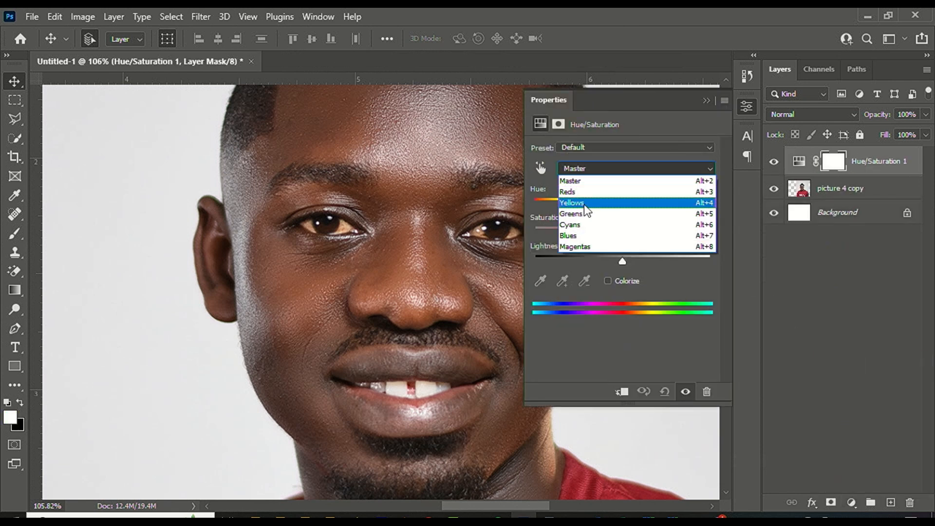
left_click(584, 204)
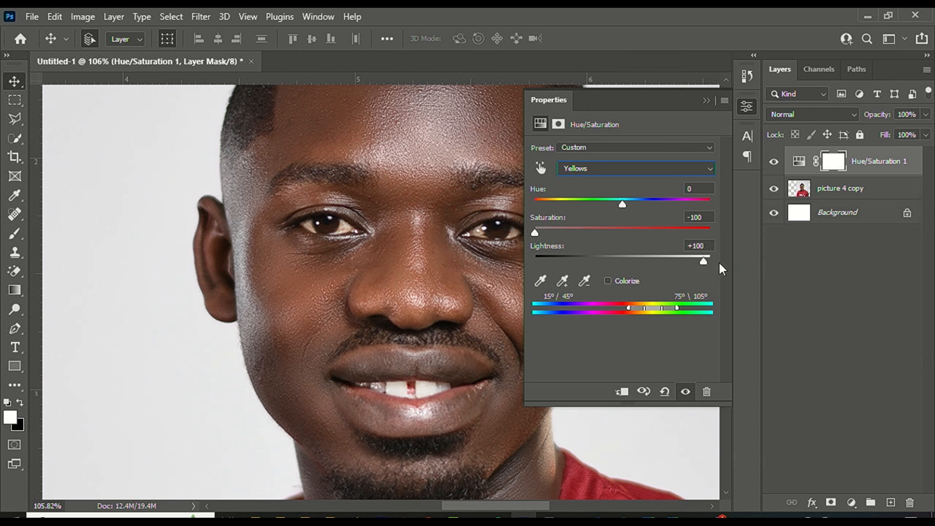
left_click_drag(644, 306, 639, 305)
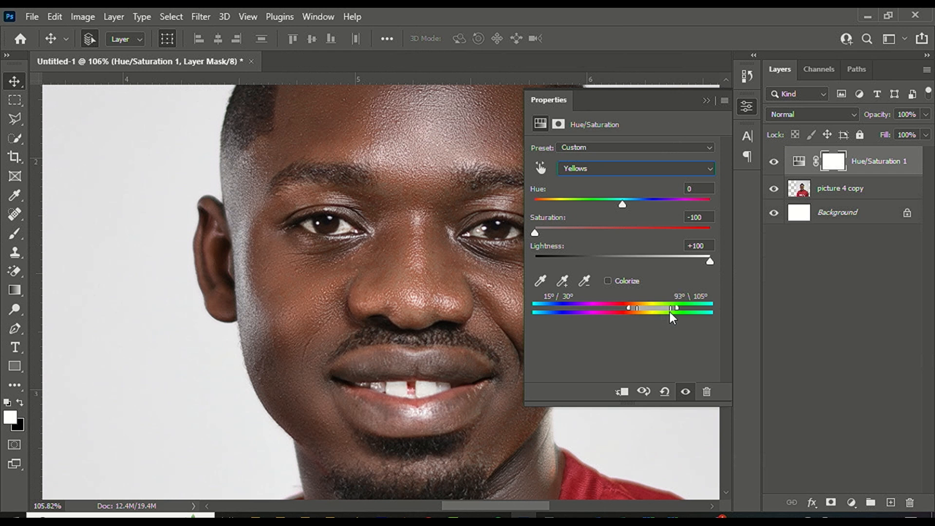
Select the Hue/Saturation 1 layer's mask.
left_click(387, 210)
scroll(355, 215, "down", 5)
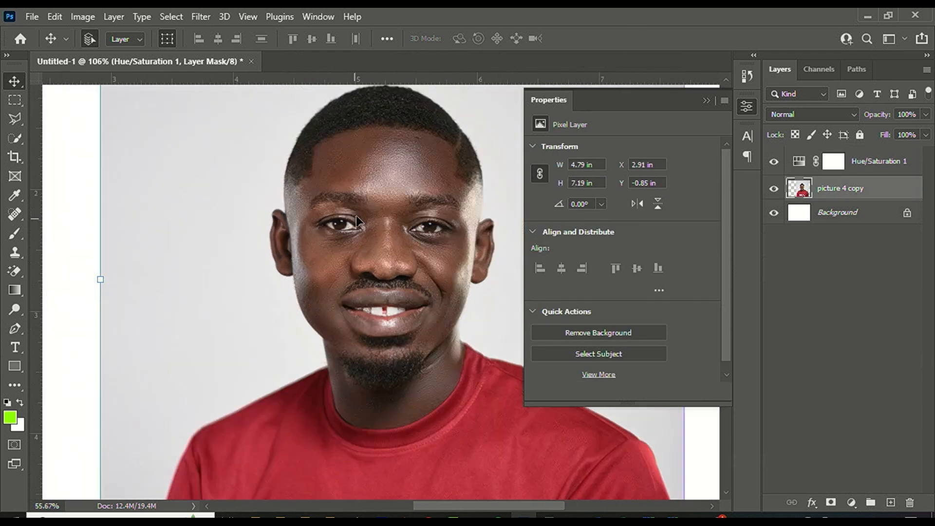
scroll(488, 278, "up", 3)
scroll(489, 273, "up", 6)
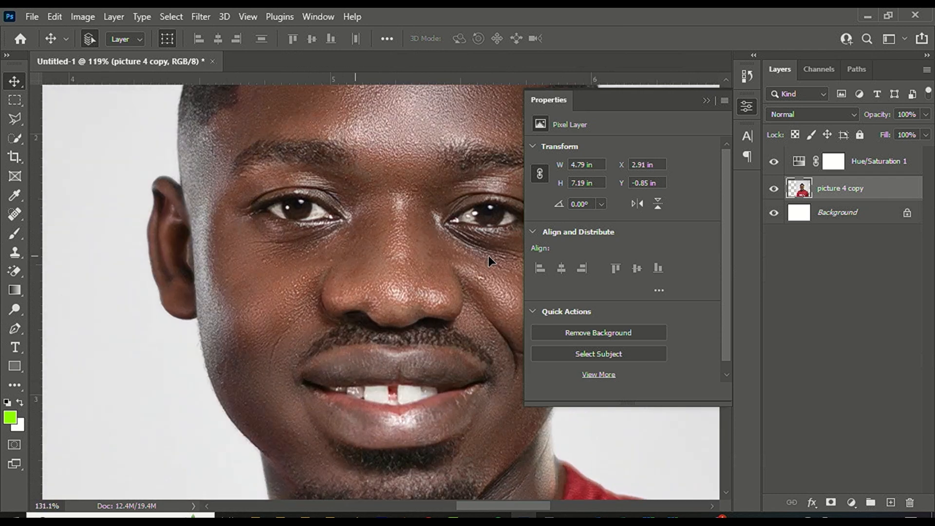
left_click(836, 165)
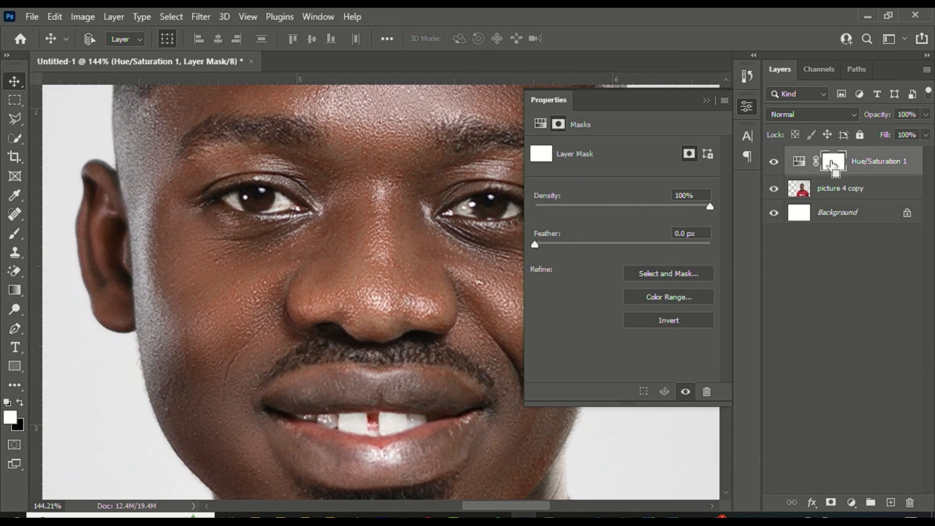
Invert the Hue/Saturation 1 mask to black and select the Brush tool.
key("ctrl+i")
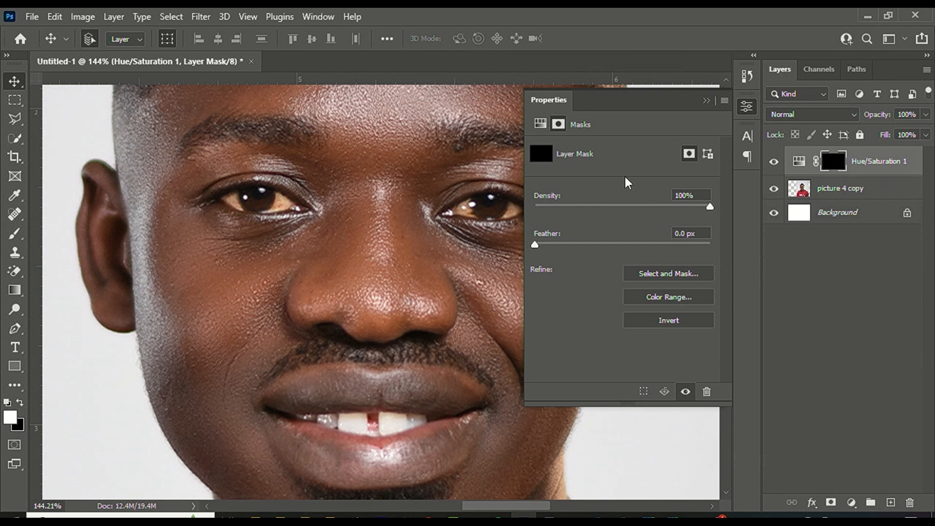
scroll(248, 222, "up", 5)
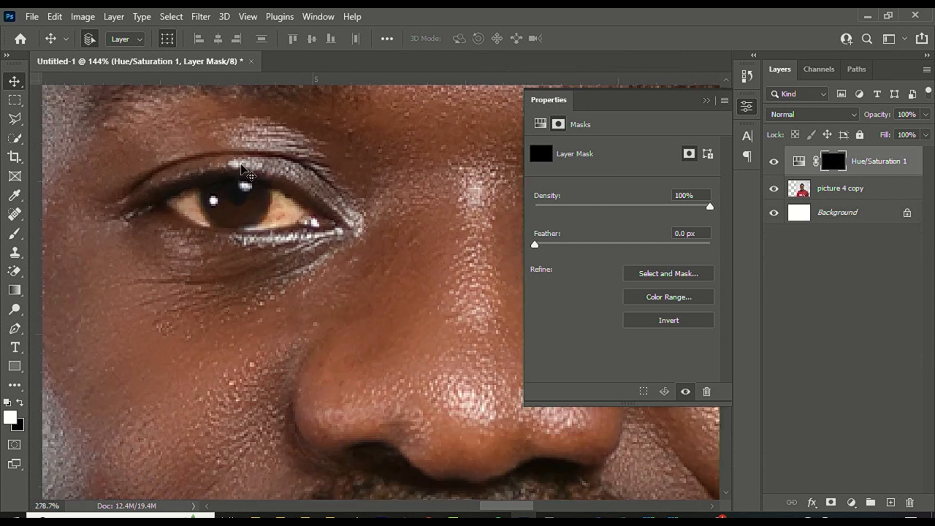
left_click(18, 232)
scroll(292, 195, "up", 2)
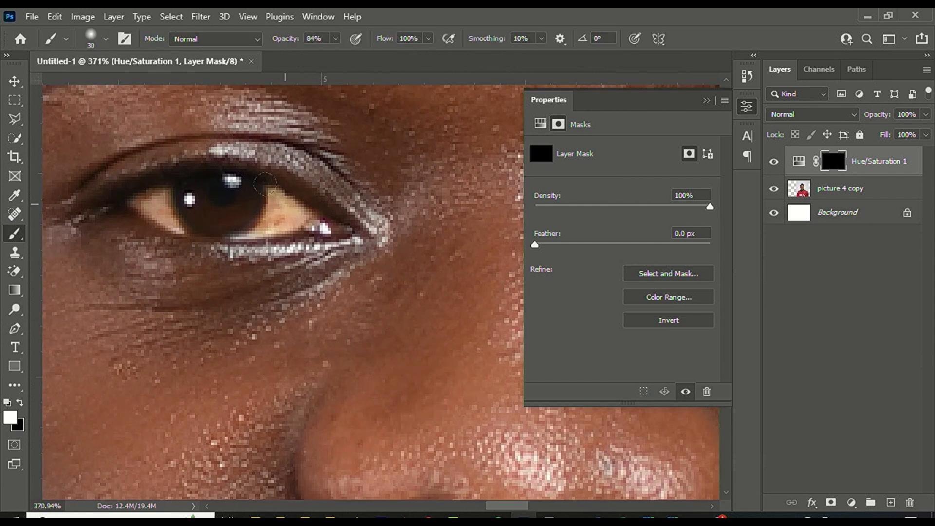
Paint white over both eye whites and the teeth to brighten them.
mouse_move(271, 189)
left_mouse_down()
mouse_move(297, 215)
mouse_move(233, 201)
left_mouse_up()
left_click_drag(164, 195, 146, 185)
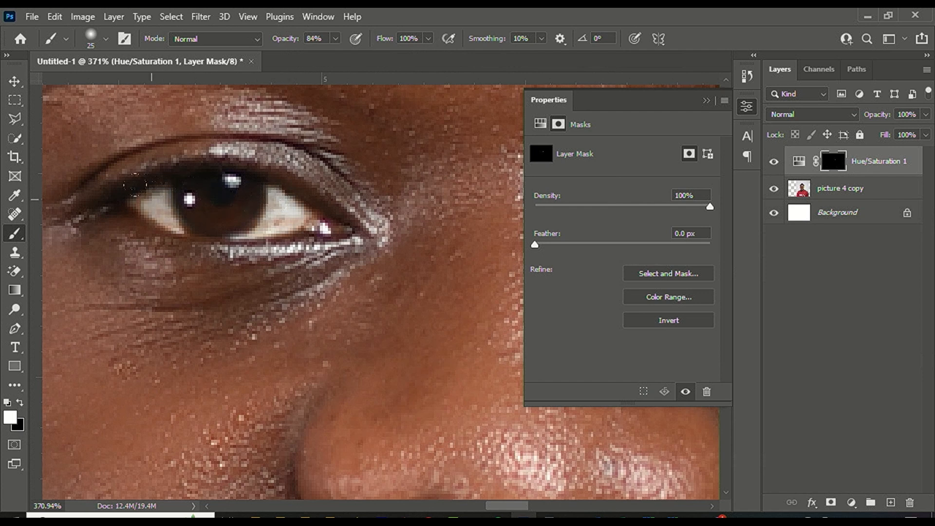
scroll(165, 195, "down", 4)
scroll(313, 194, "up", 2)
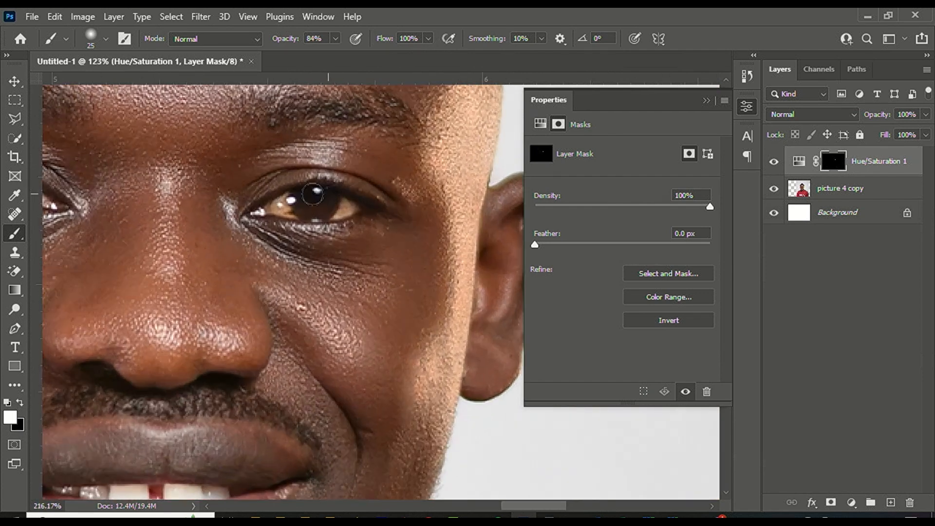
scroll(313, 194, "up", 2)
left_click_drag(280, 195, 267, 206)
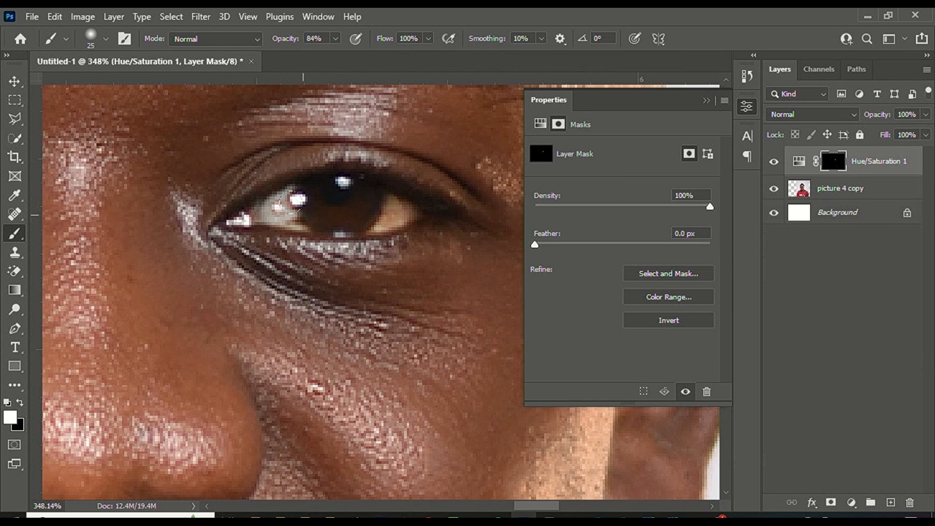
left_click_drag(366, 202, 382, 198)
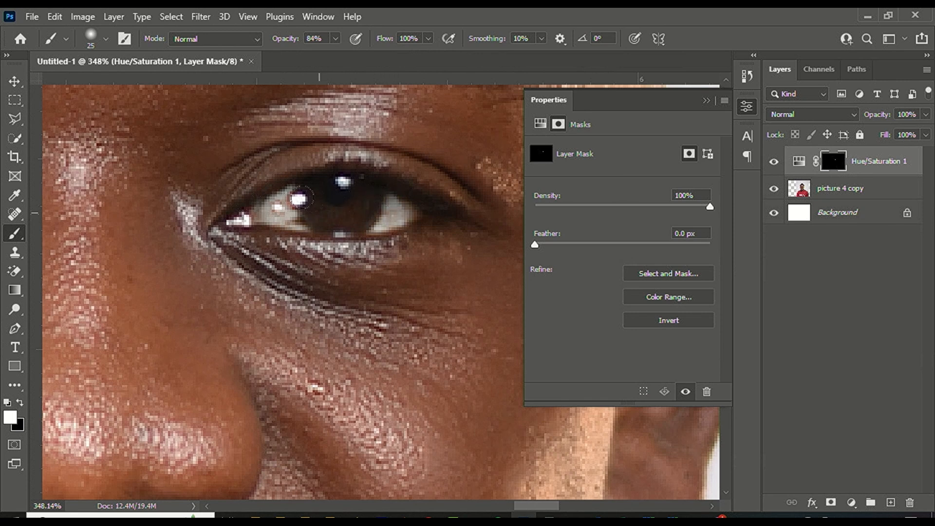
scroll(299, 197, "down", 3)
scroll(324, 322, "up", 3)
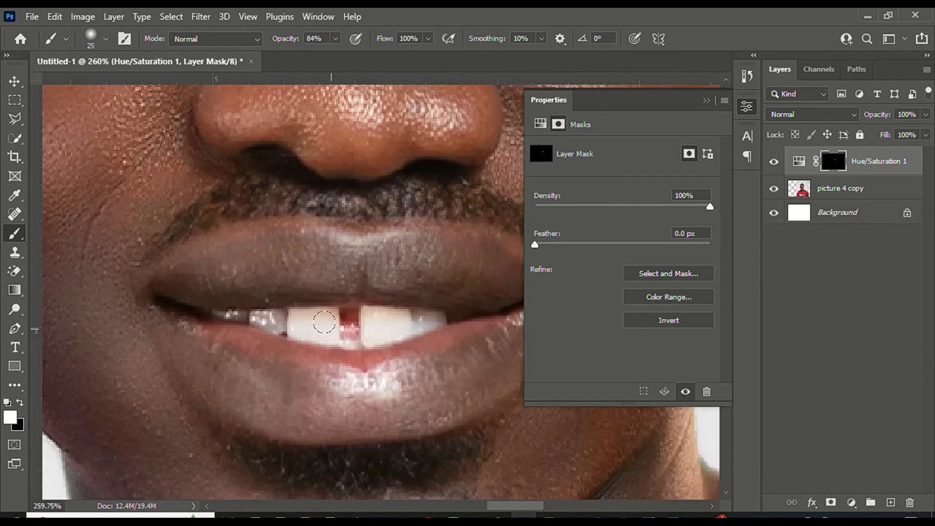
scroll(324, 322, "up", 3)
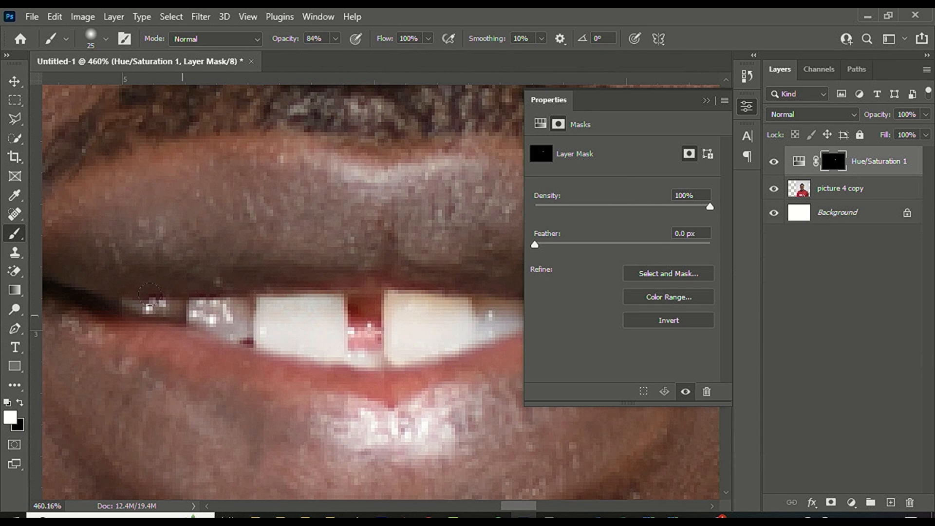
scroll(234, 293, "down", 2)
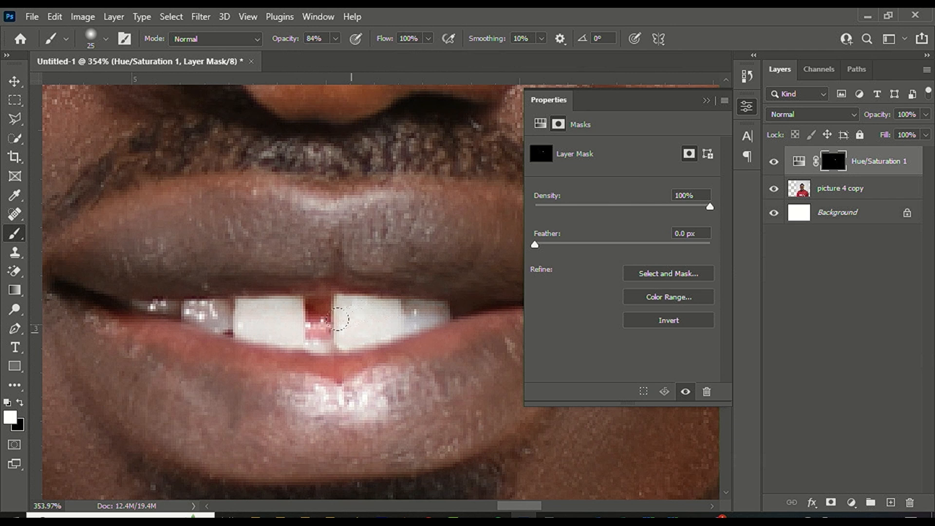
scroll(258, 305, "down", 10)
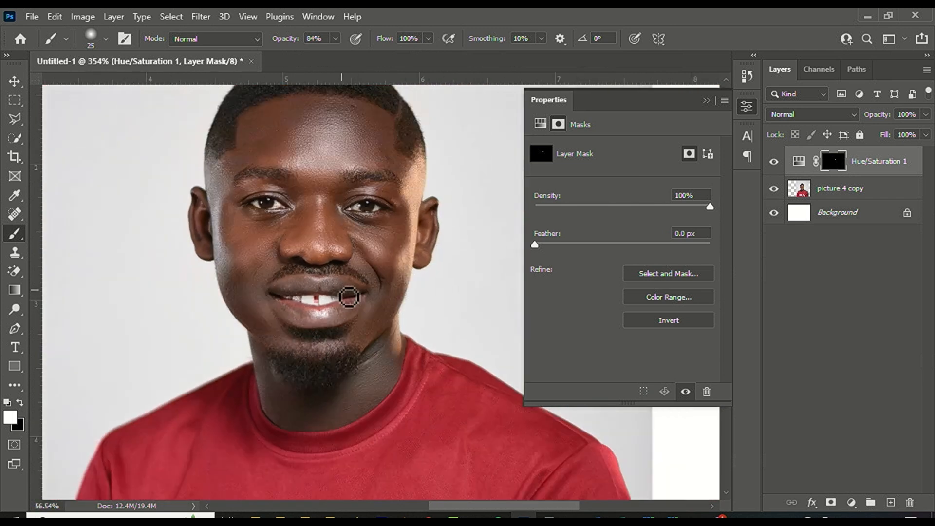
scroll(338, 271, "up", 1)
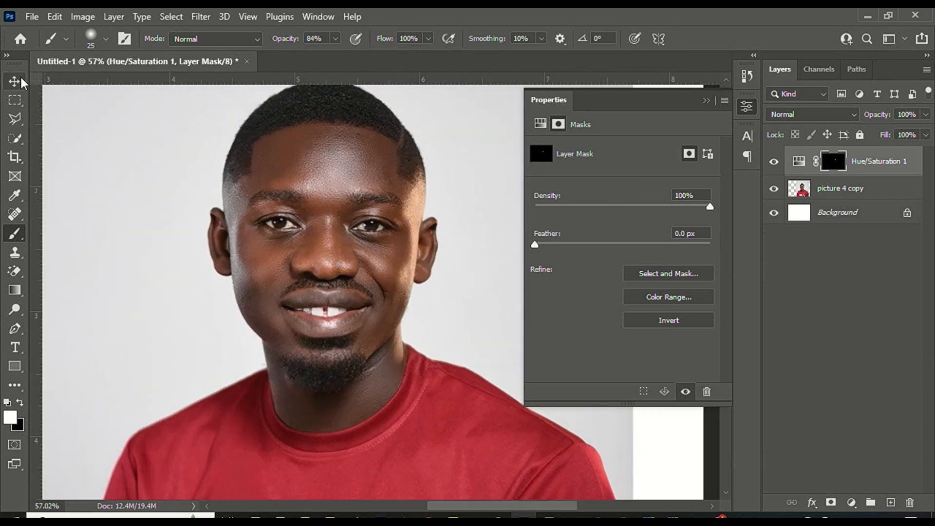
Merge Hue/Saturation 1 and picture 4 copy into one pixel layer.
key("v")
right_click(872, 166)
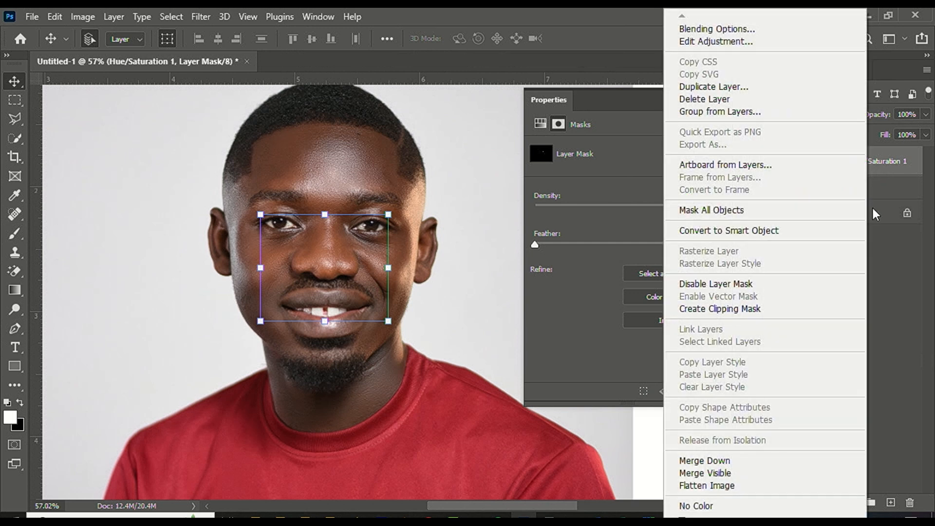
left_click(907, 166)
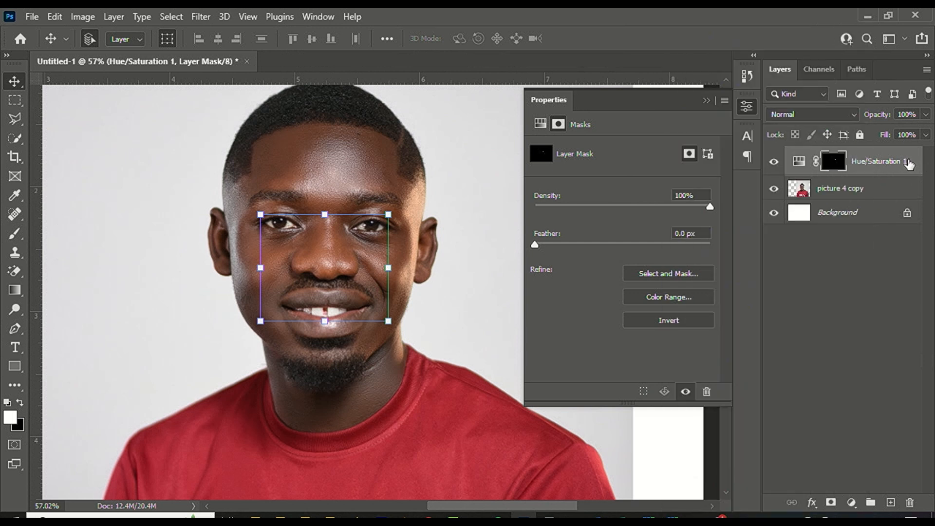
left_click(894, 190, "shift")
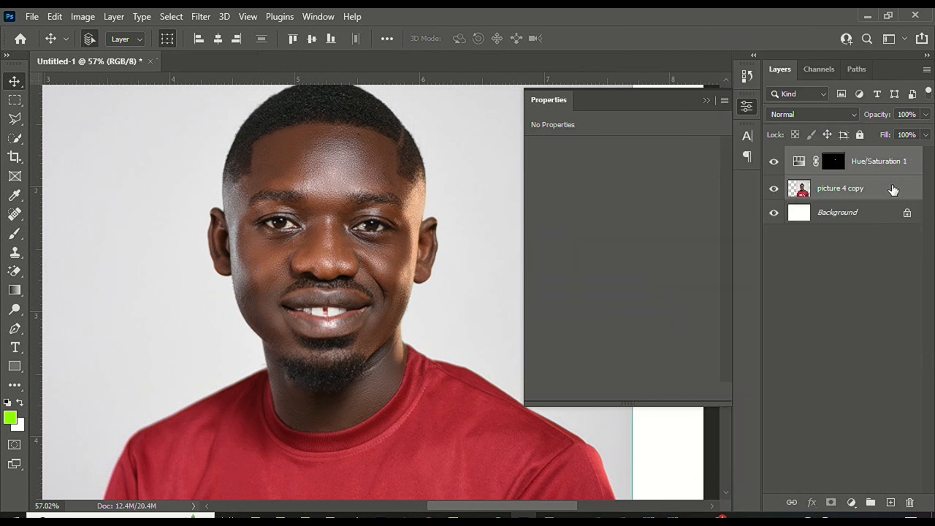
right_click(894, 190)
left_click(764, 461)
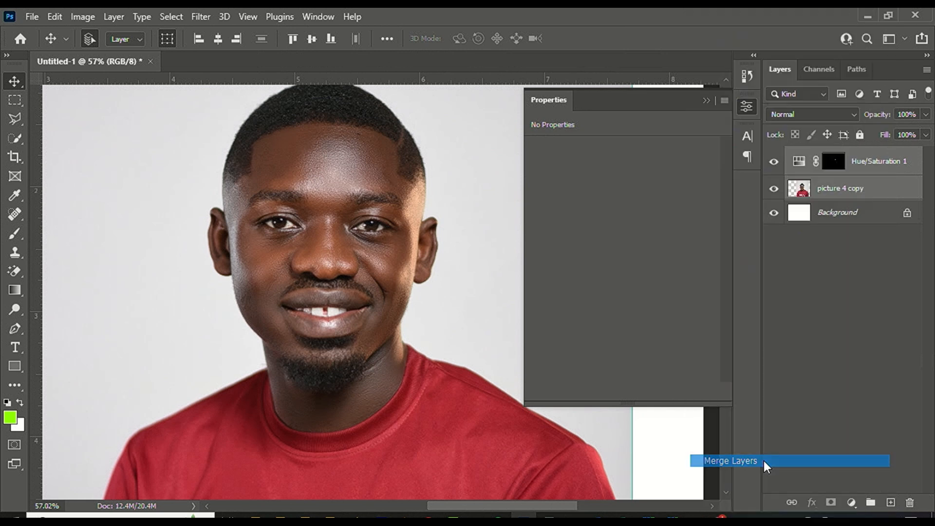
scroll(403, 131, "up", 5)
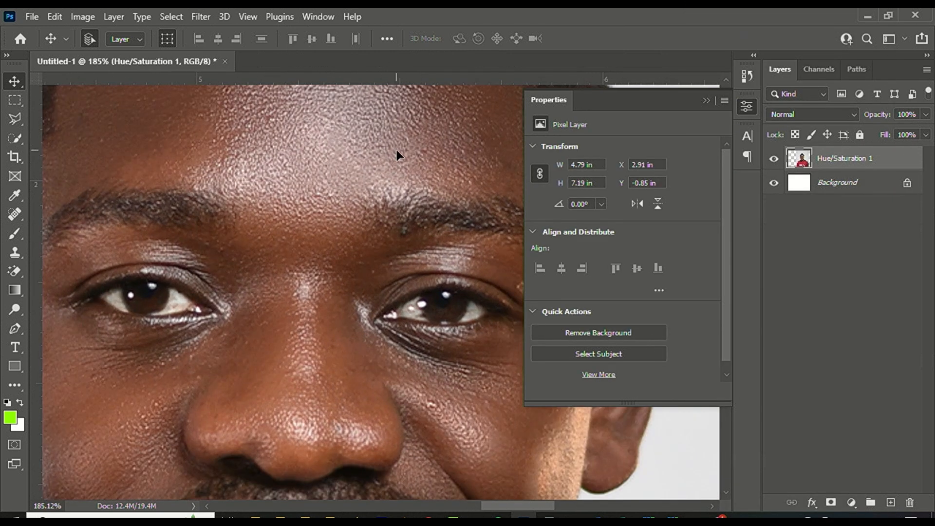
scroll(384, 136, "down", 5)
scroll(362, 233, "up", 4)
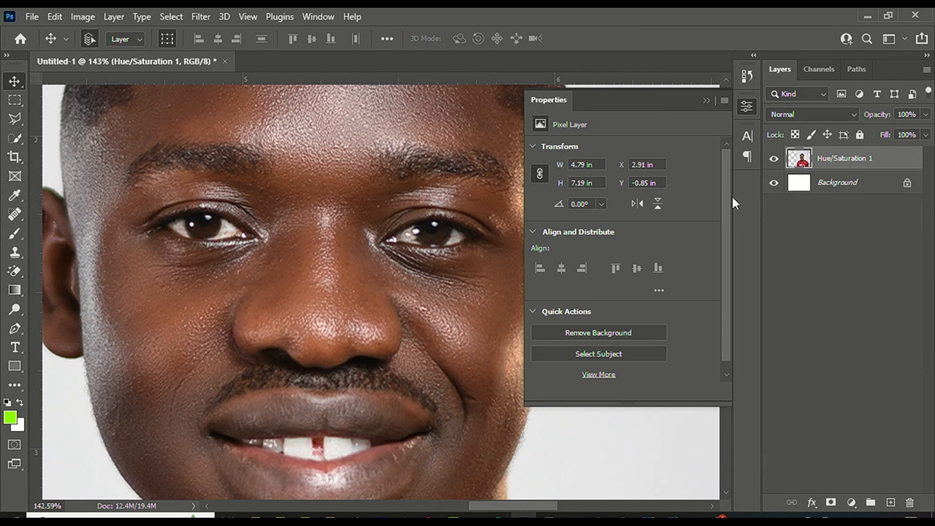
left_click(853, 502)
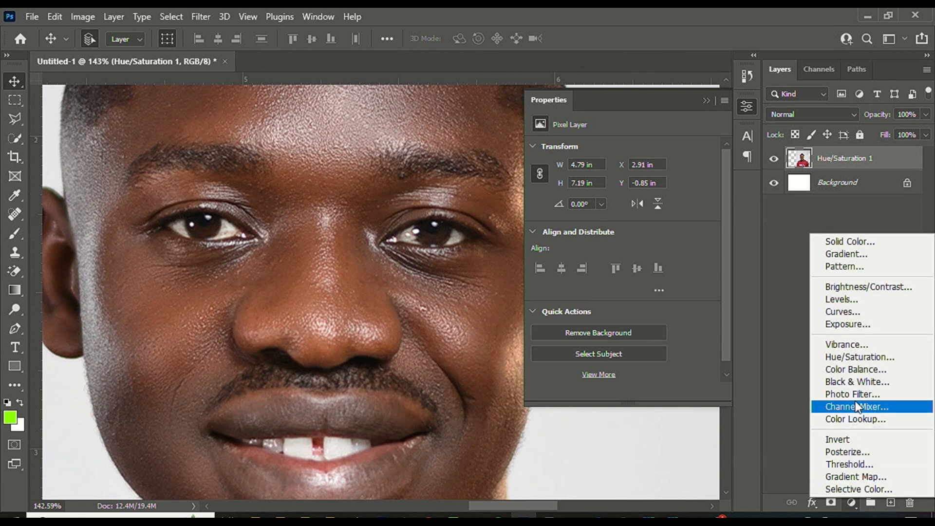
Add a Hue/Saturation adjustment layer and sample the skin to target the Reds.
left_click(858, 361)
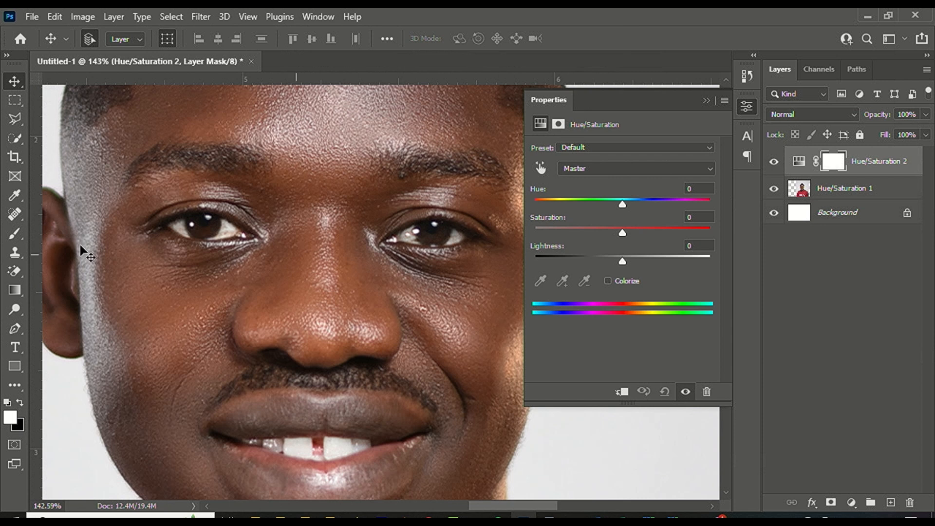
scroll(163, 229, "up", 4)
left_click(540, 168)
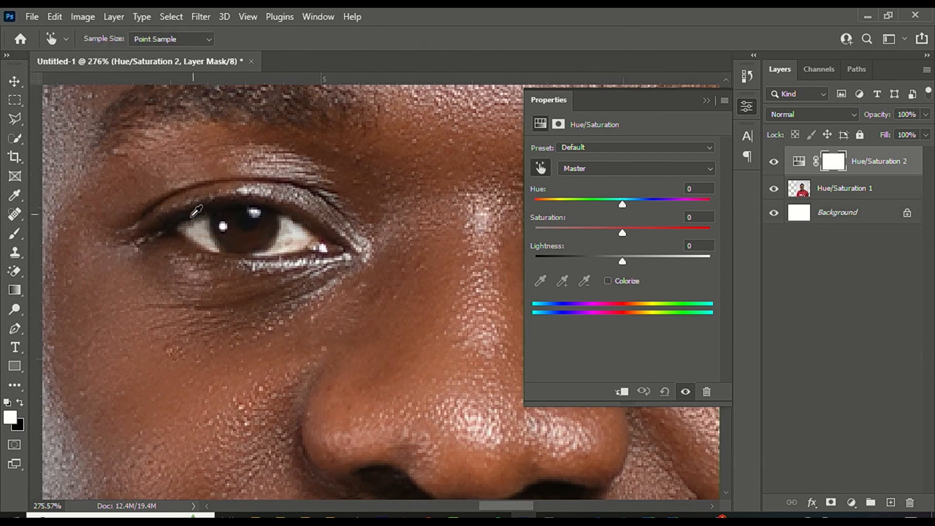
left_click(246, 235)
Set the Reds to Hue -170 and Saturation +50.
left_click_drag(629, 206, 544, 204)
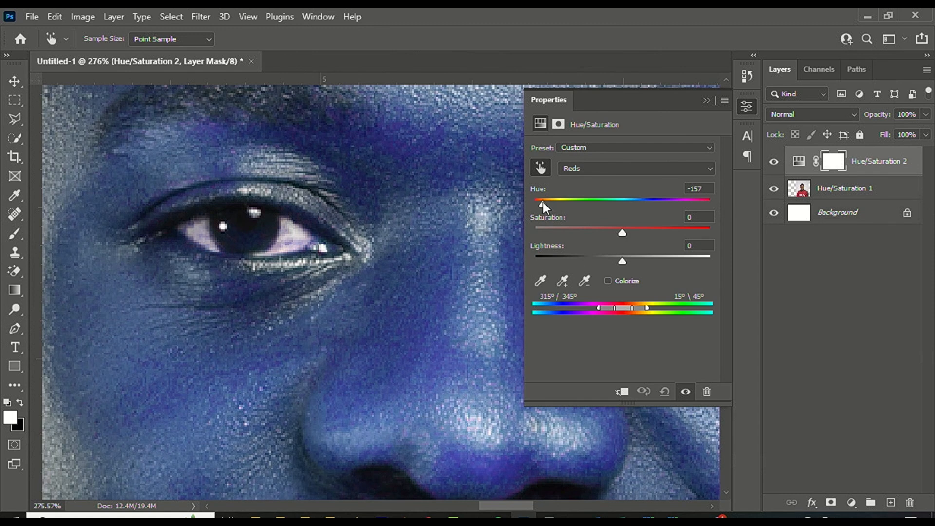
left_click_drag(638, 229, 619, 263)
left_click_drag(705, 247, 663, 248)
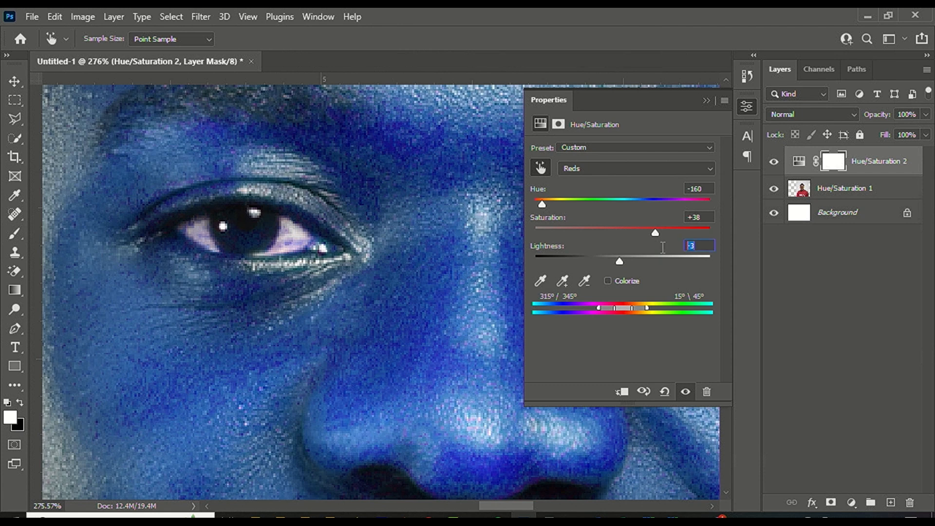
mouse_move(539, 201)
left_mouse_down()
mouse_move(544, 209)
mouse_move(537, 202)
left_mouse_up()
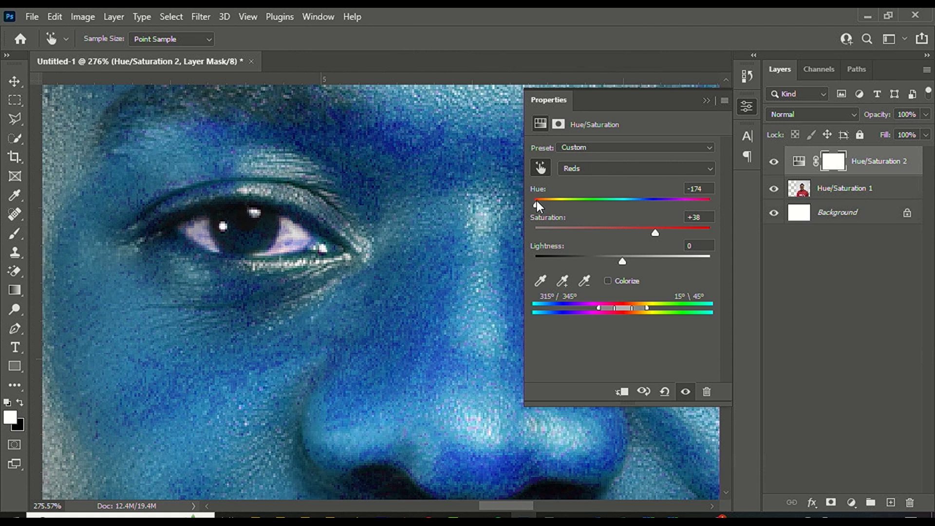
left_click_drag(656, 235, 690, 231)
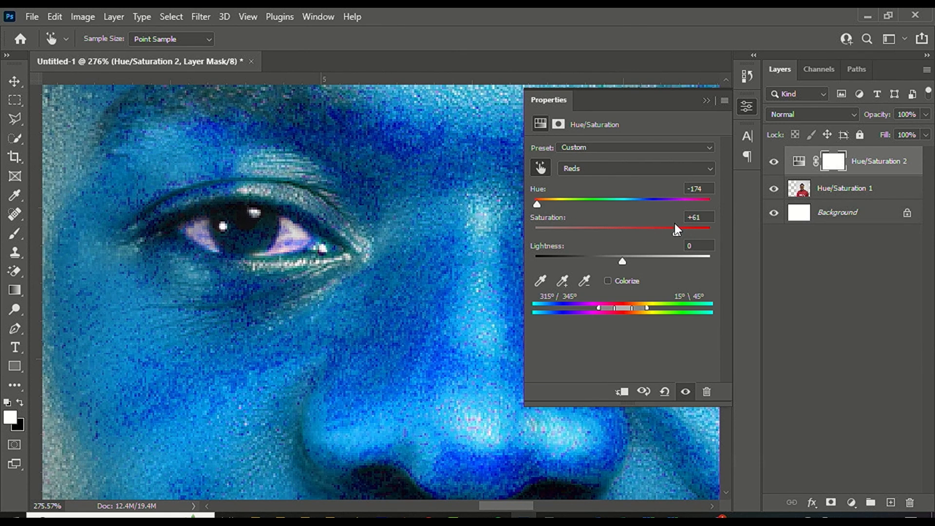
scroll(393, 242, "down", 10)
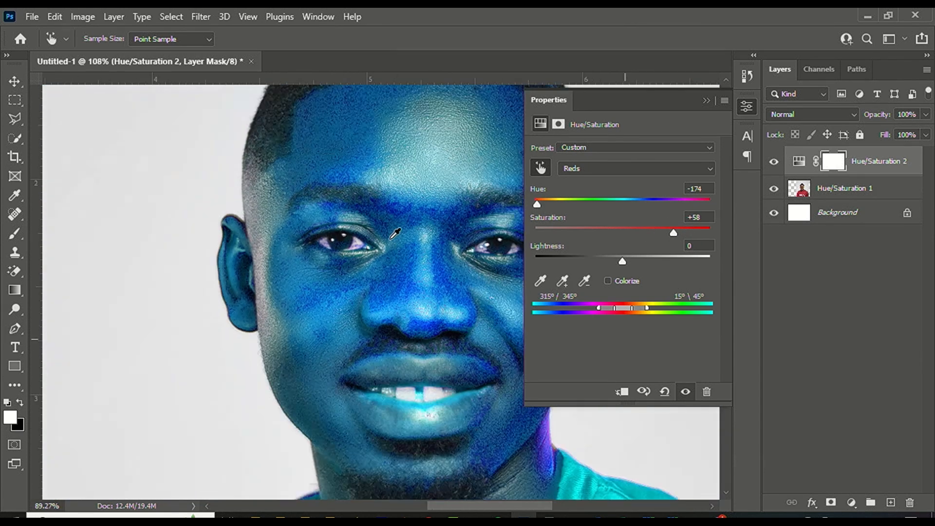
scroll(403, 230, "up", 5)
mouse_move(674, 233)
left_mouse_down()
mouse_move(703, 232)
mouse_move(680, 231)
left_mouse_up()
left_click(694, 217)
type("50")
left_click(705, 190)
type("-1")
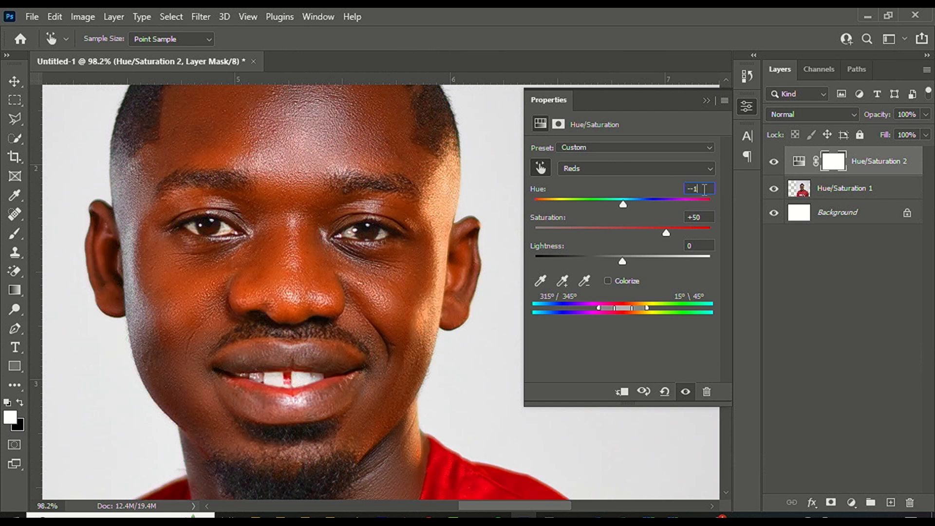
type("7")
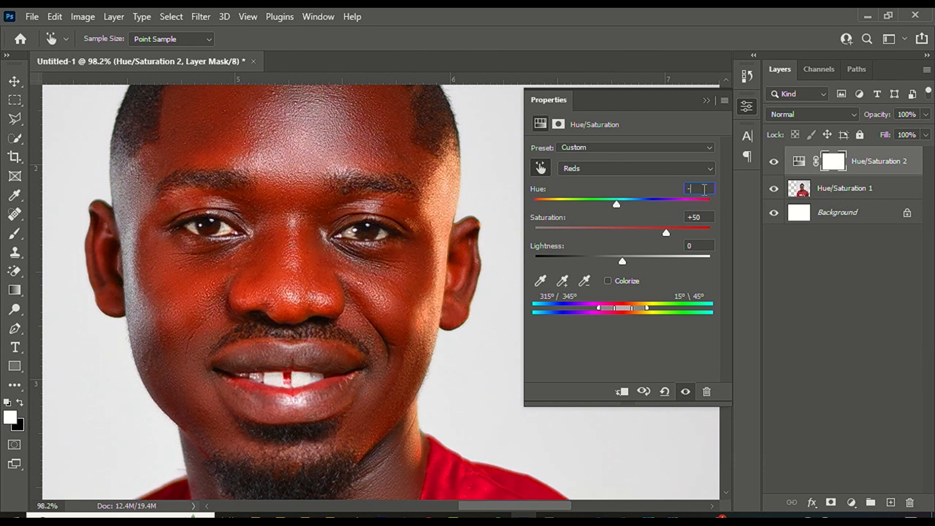
type("0")
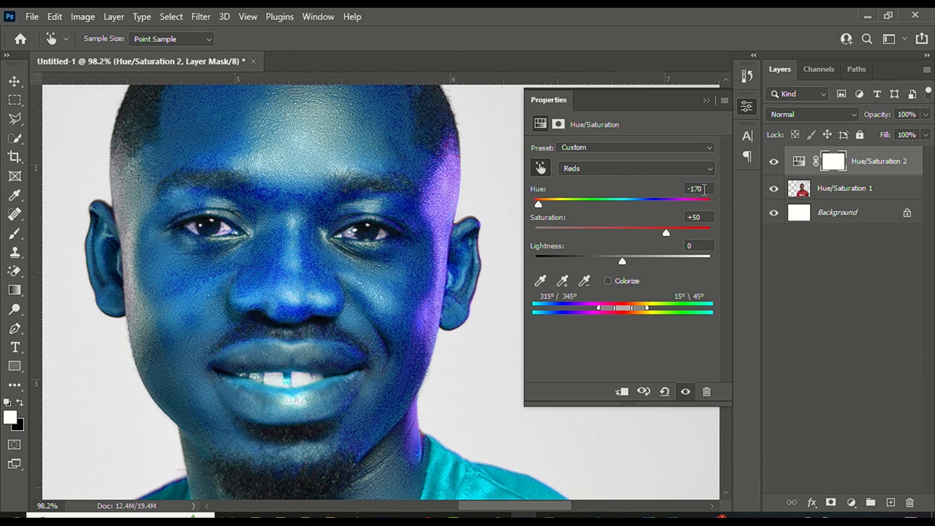
Invert the Hue/Saturation 2 layer mask to black, hiding the blue tint on the skin.
left_click(842, 166)
left_click(91, 16)
mouse_move(172, 62)
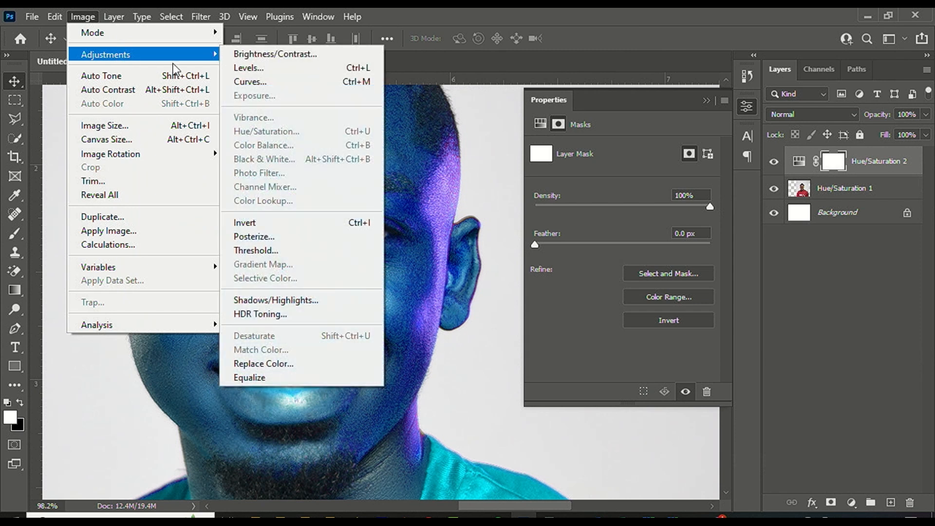
left_click(295, 220)
scroll(212, 281, "up", 4)
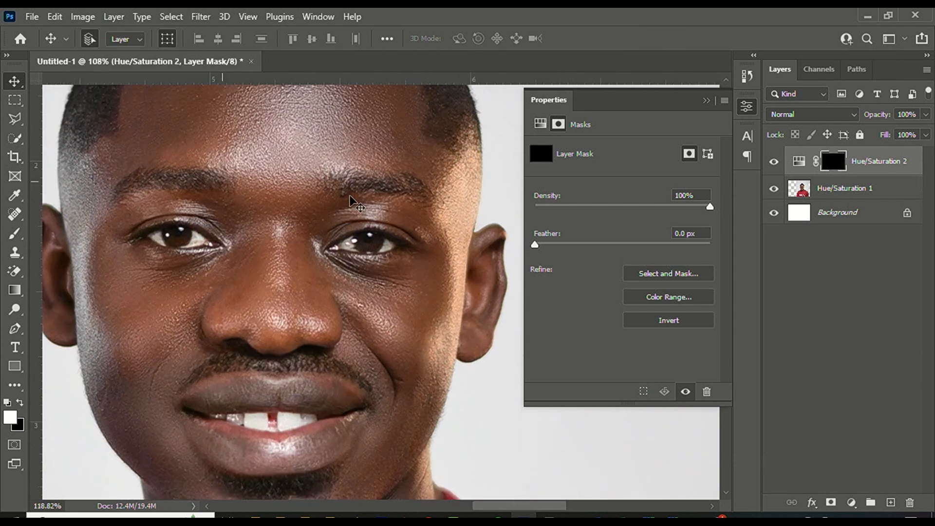
scroll(419, 219, "down", 3)
scroll(168, 231, "up", 4)
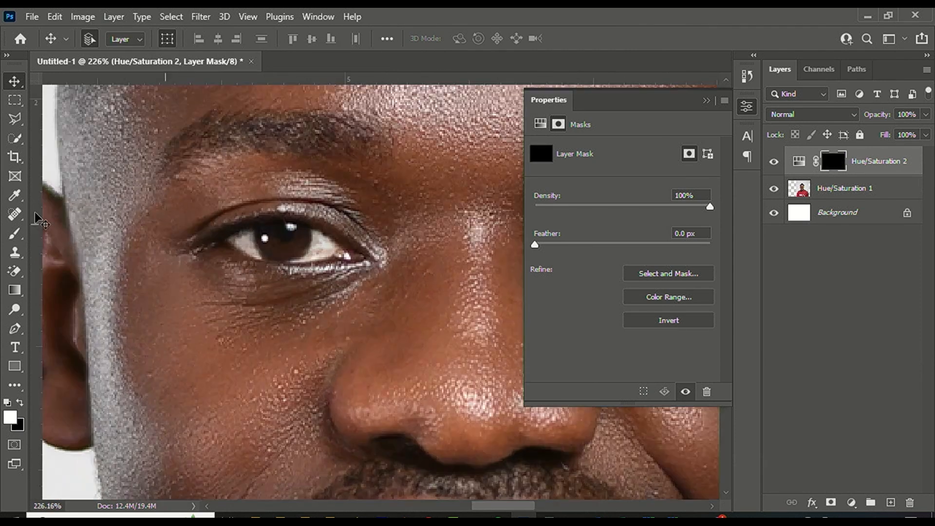
left_click(15, 234)
scroll(251, 228, "up", 2)
Paint white on the Hue/Saturation 2 mask to bring the blue tint into the irises.
left_click_drag(274, 240, 268, 238)
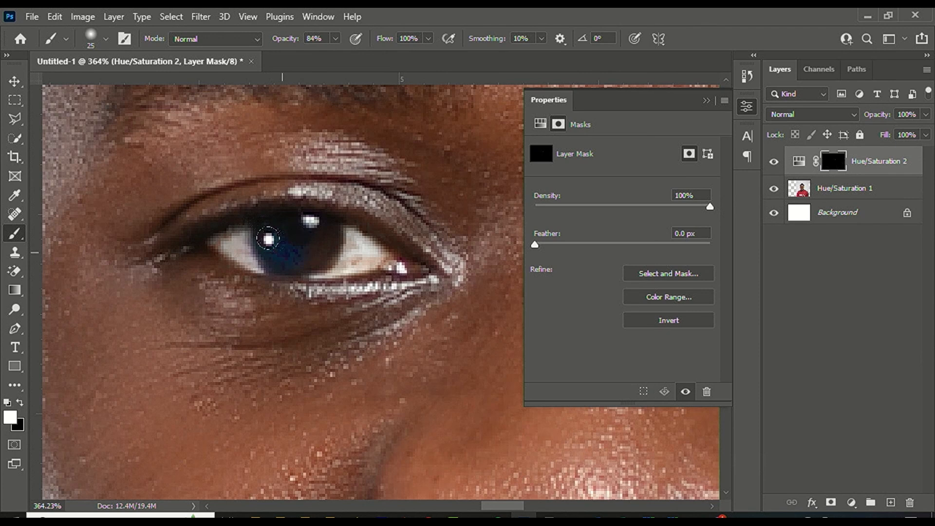
scroll(277, 141, "down", 5)
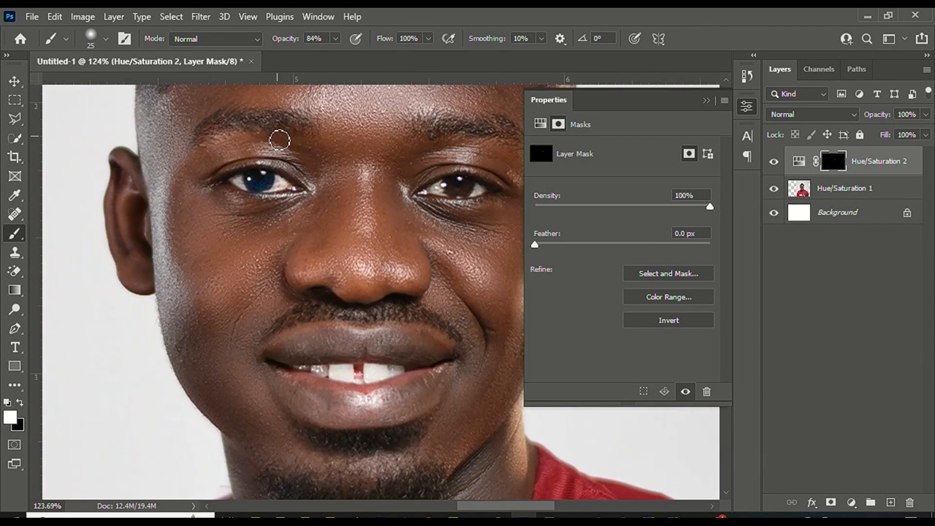
scroll(424, 187, "up", 2)
scroll(425, 186, "up", 3)
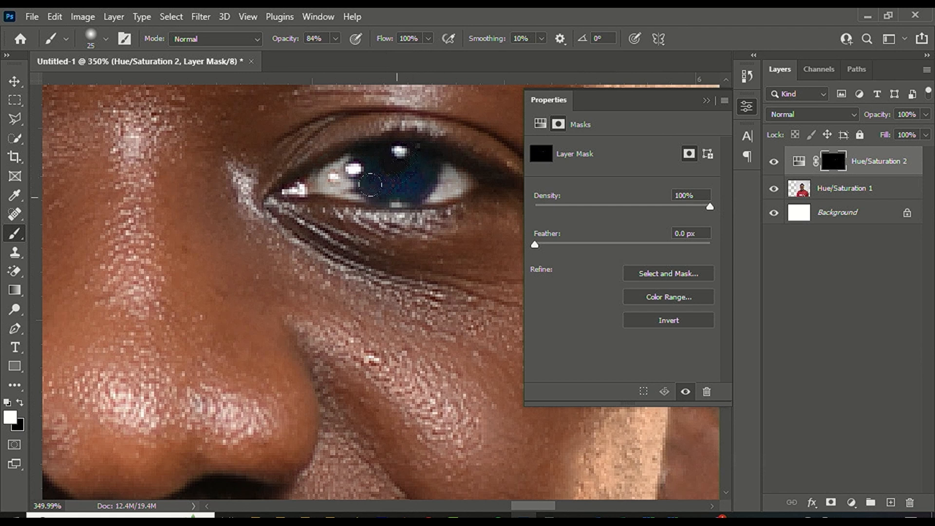
scroll(370, 184, "down", 3)
scroll(341, 200, "up", 3)
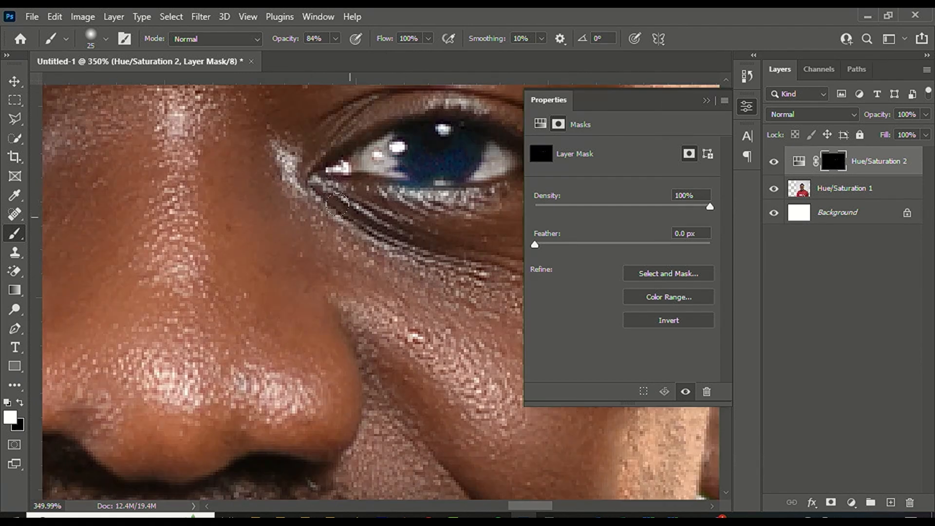
key("c")
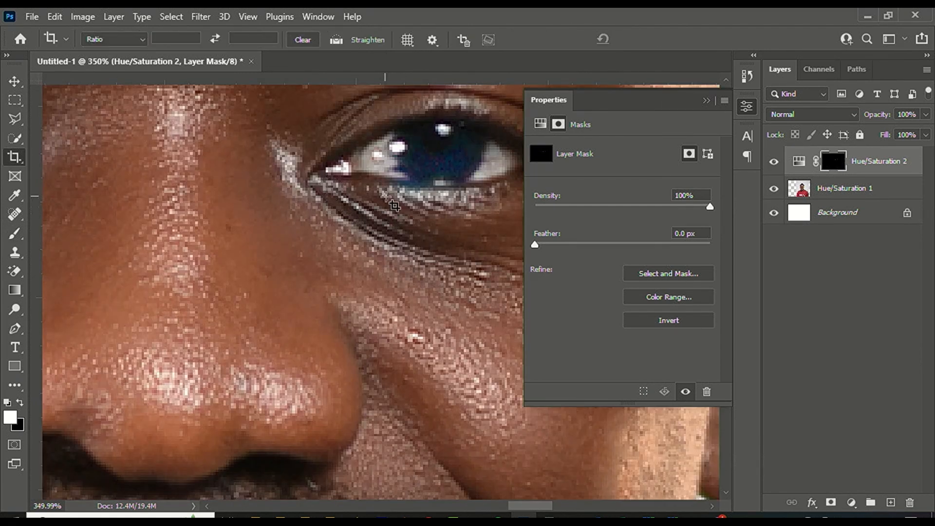
key("b")
Paint black to remove stray blue overspill, then white again to finish both irises.
key("x")
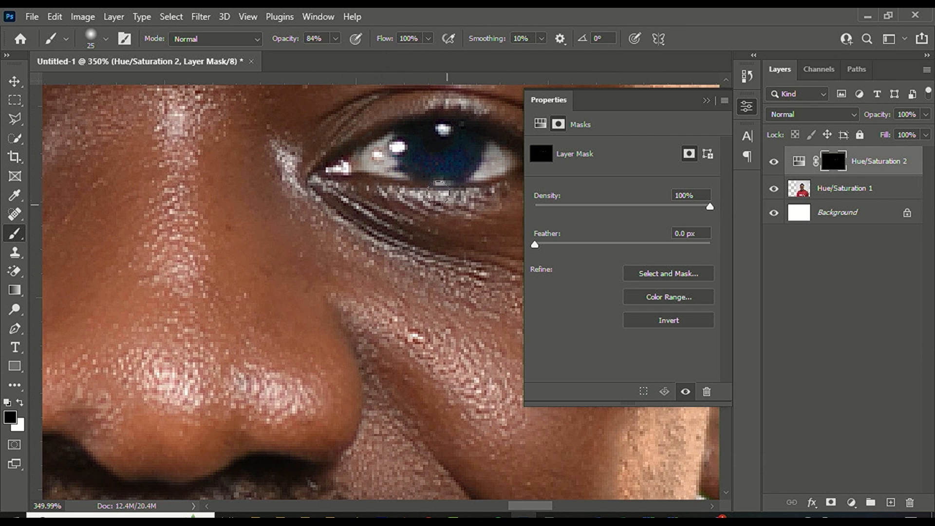
scroll(439, 192, "down", 10)
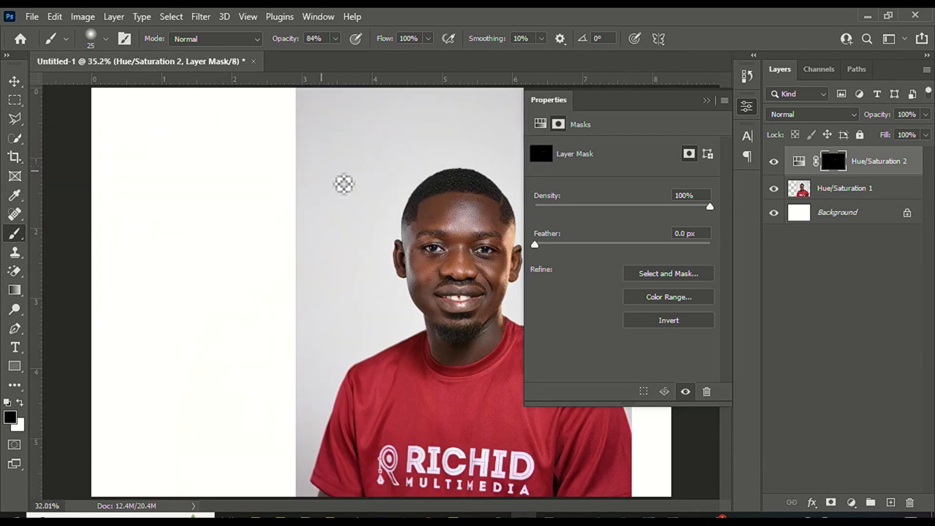
scroll(429, 243, "up", 10)
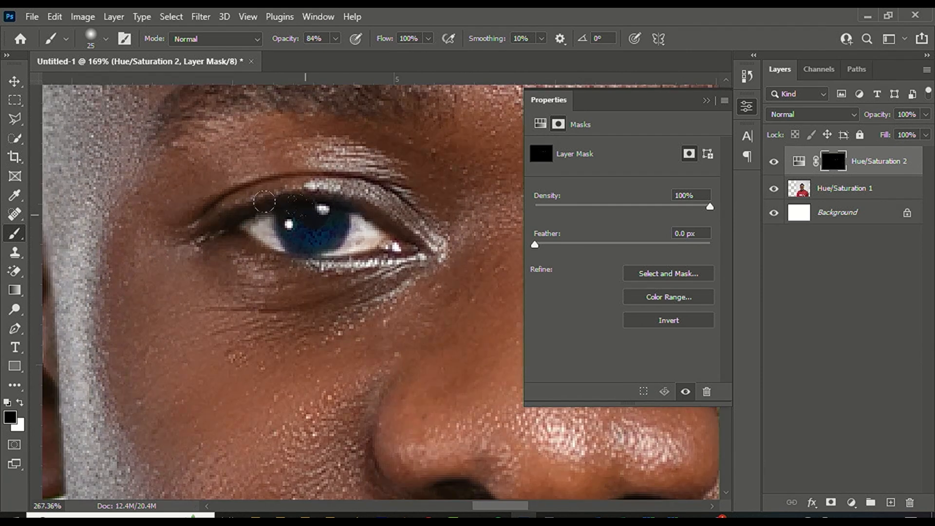
scroll(265, 201, "down", 4)
scroll(313, 172, "up", 8)
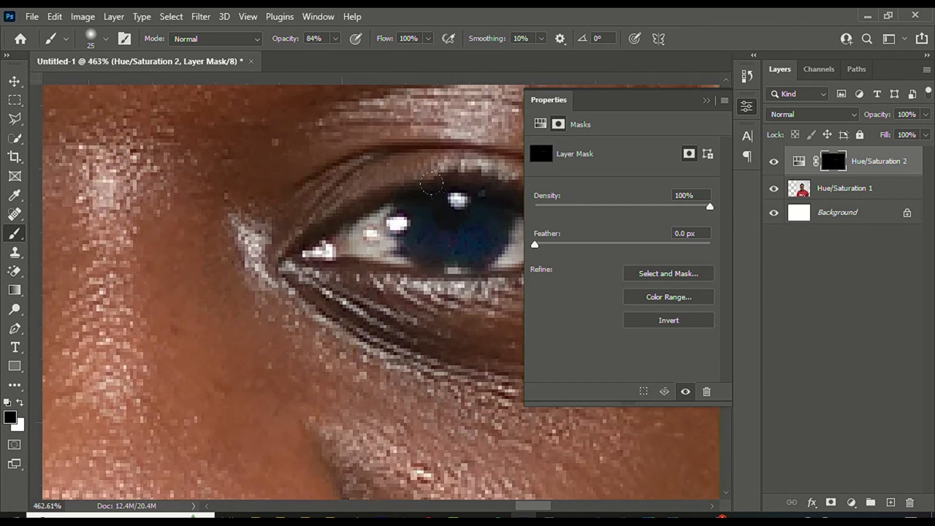
key("x")
key("x")
scroll(448, 129, "down", 6)
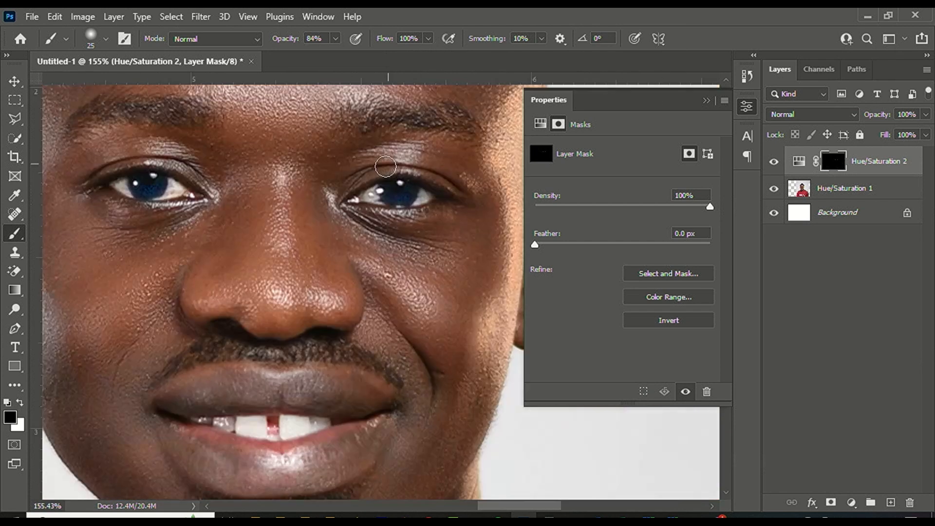
scroll(341, 167, "up", 1)
key("v")
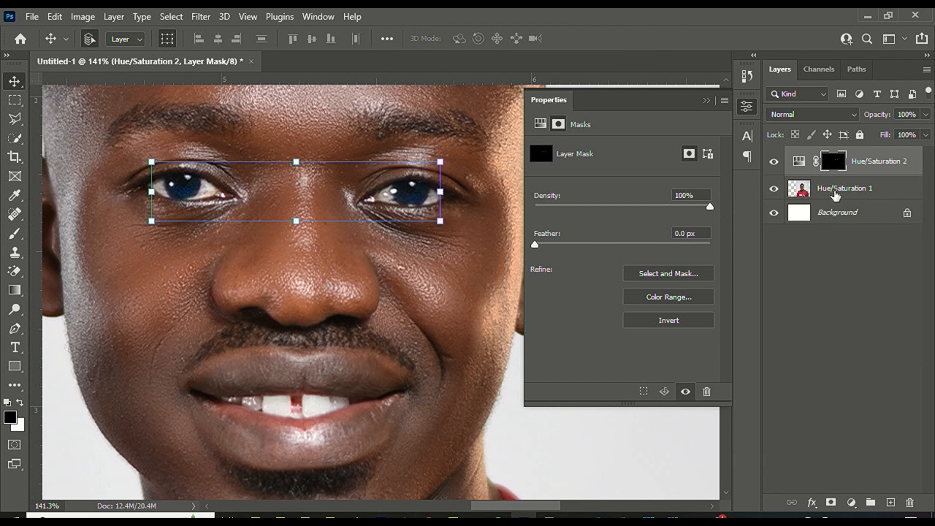
Merge Hue/Saturation 1 and the blue-eye adjustment with the portrait into one layer.
left_click(853, 195, "ctrl")
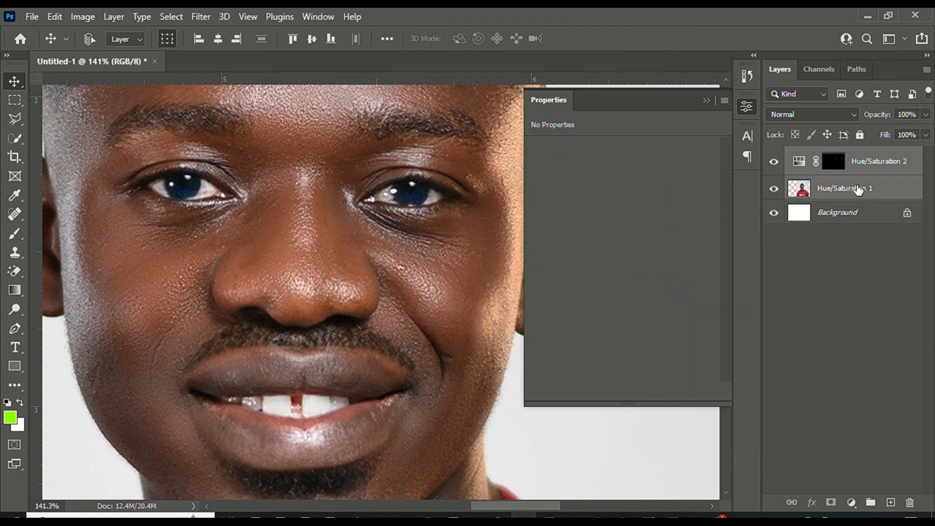
right_click(853, 195)
left_click(744, 462)
scroll(358, 267, "down", 5)
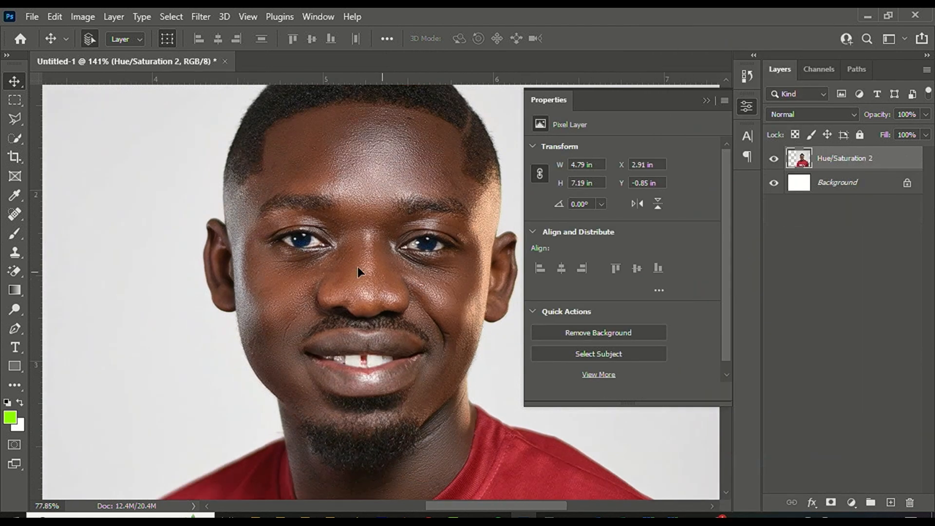
scroll(454, 265, "up", 4)
scroll(317, 216, "down", 5)
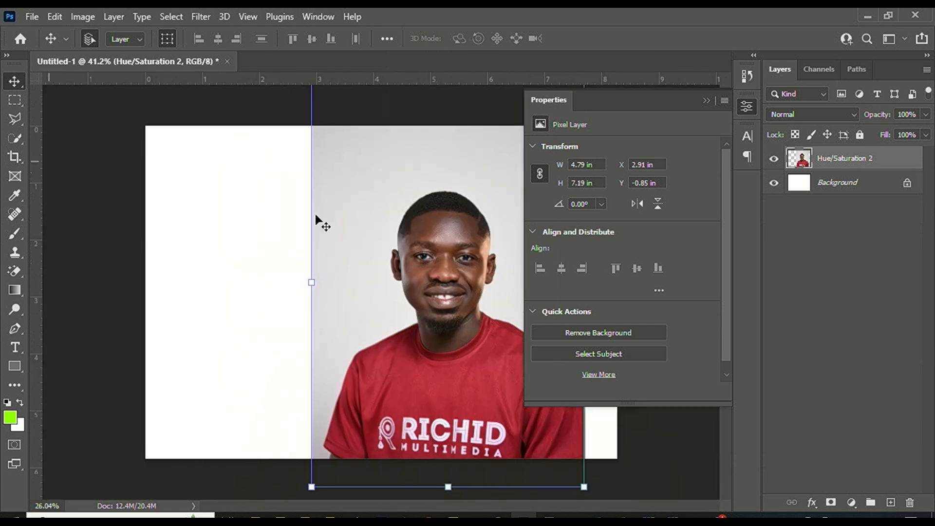
scroll(407, 273, "up", 5)
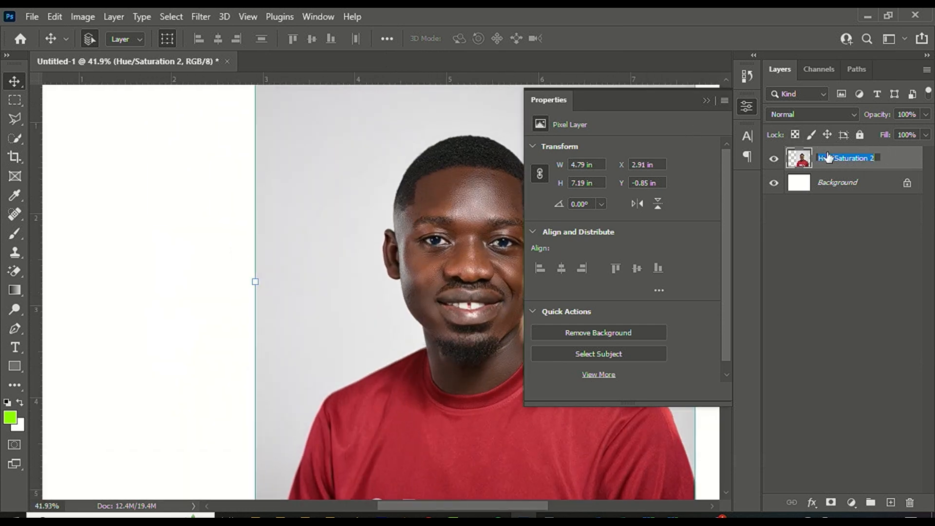
Rename the merged layer to 'image'.
type("image")
key("Return")
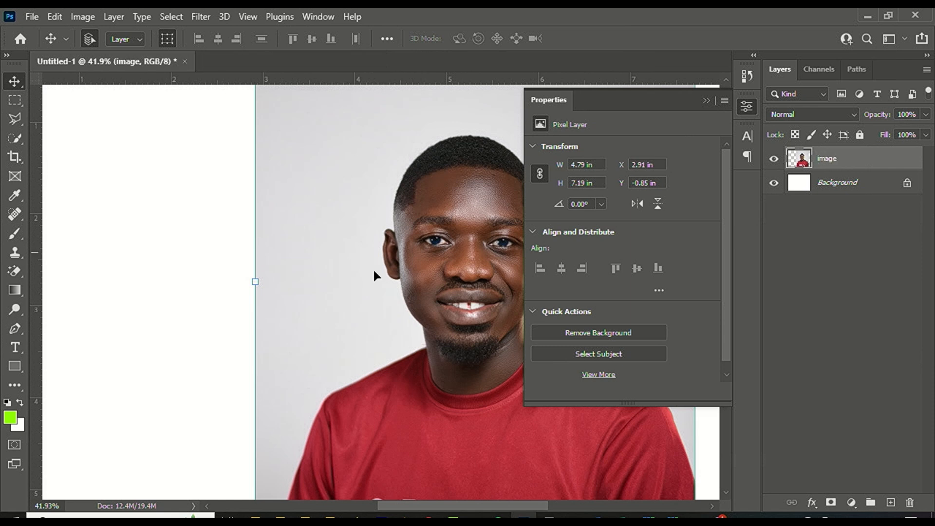
scroll(378, 276, "down", 5)
scroll(497, 259, "up", 6)
scroll(197, 168, "down", 5)
scroll(469, 219, "up", 4)
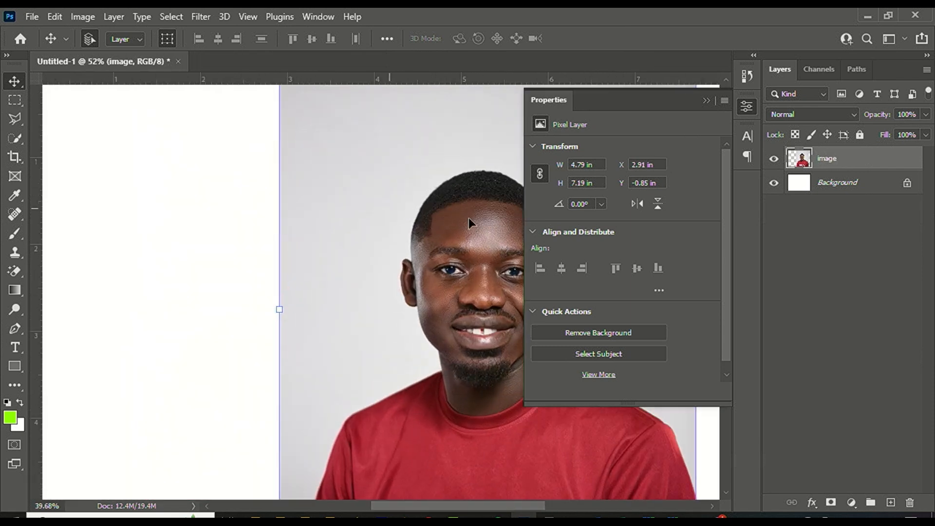
Move the image layer up and apply Remove Background to mask out the grey backdrop.
left_click(742, 106)
left_click(745, 104)
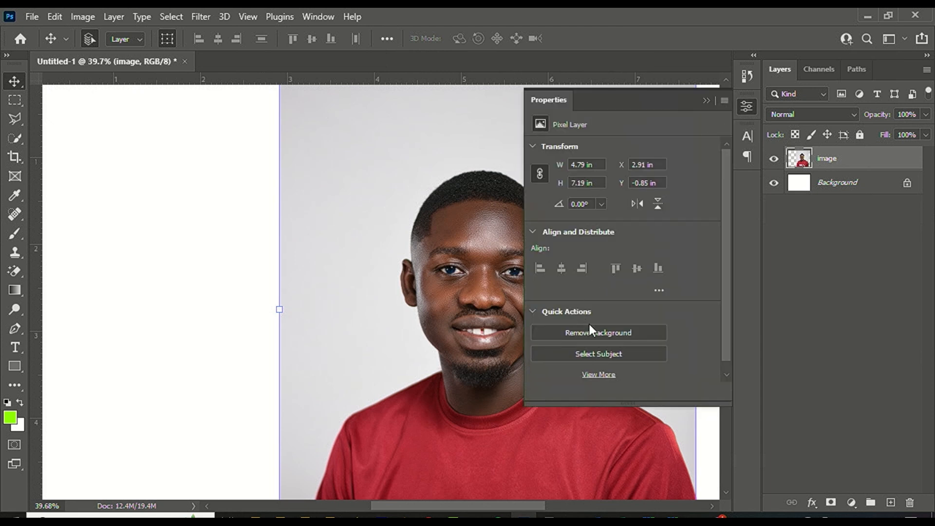
scroll(278, 173, "down", 4)
scroll(447, 267, "up", 1)
left_click_drag(448, 267, 448, 246)
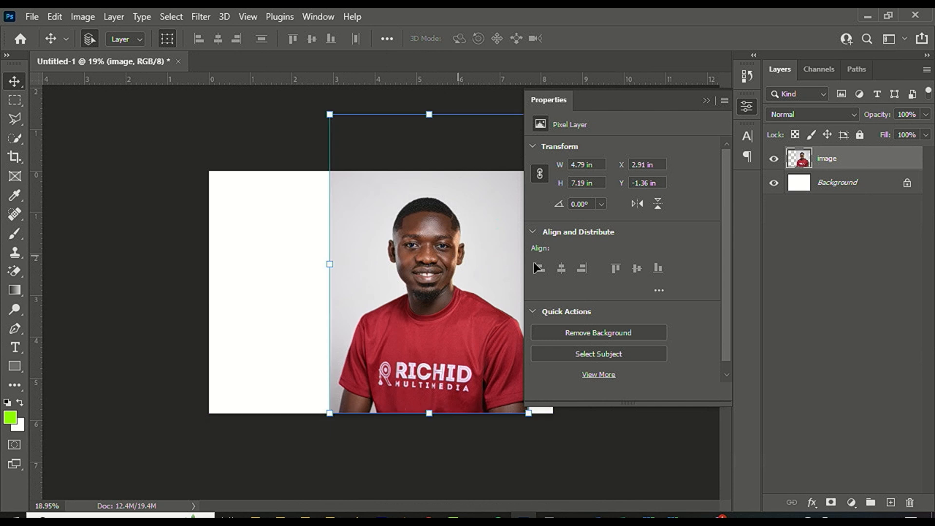
left_click(591, 331)
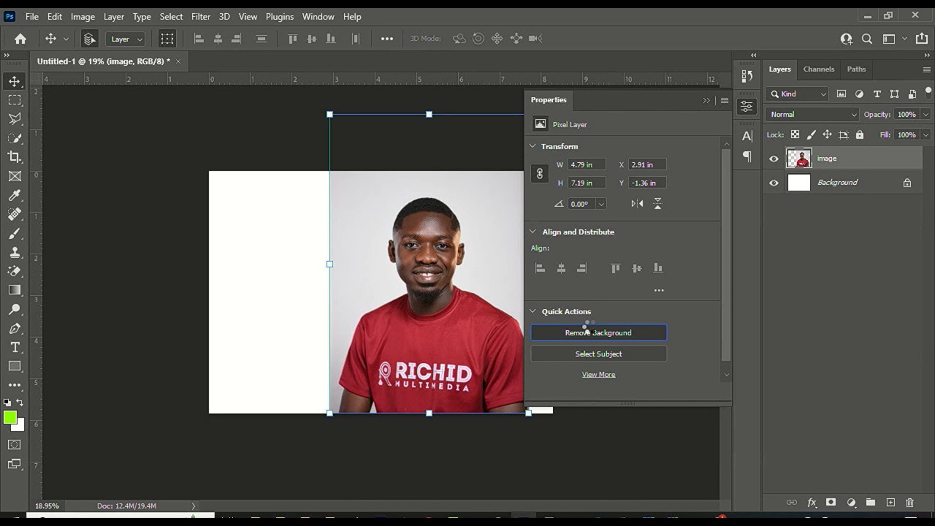
Move the cut-out portrait toward the right of the canvas, to X 3.85 in.
scroll(449, 282, "up", 3)
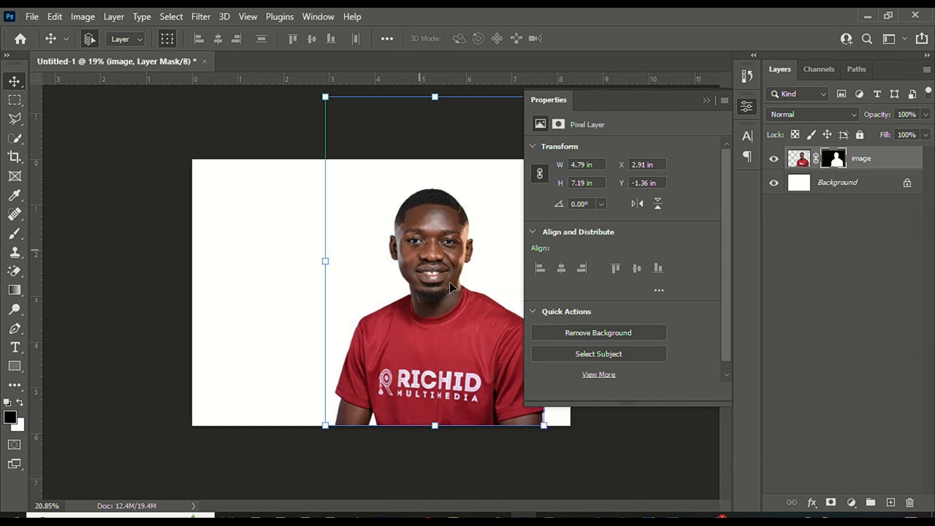
left_click_drag(399, 254, 382, 263)
scroll(490, 340, "down", 5)
scroll(488, 340, "up", 3)
left_click_drag(422, 344, 481, 344)
scroll(136, 238, "down", 6)
scroll(381, 293, "up", 4)
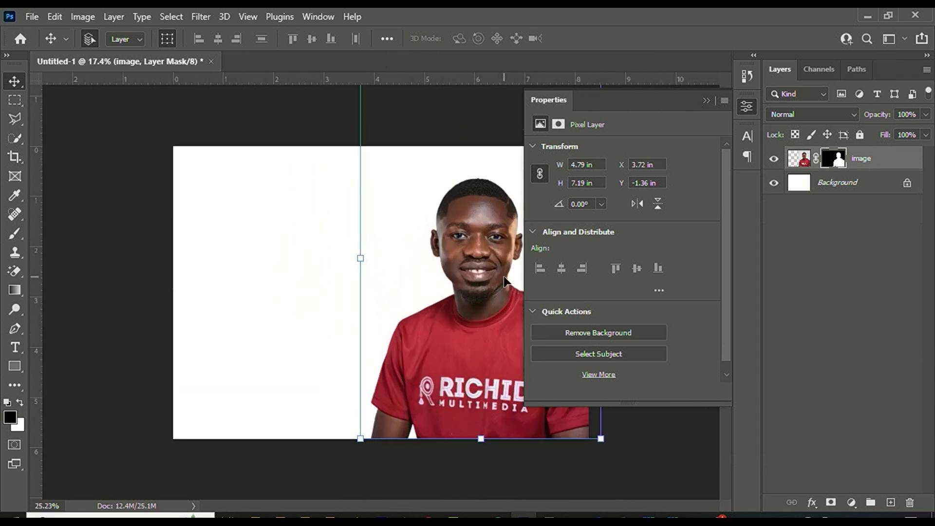
left_click_drag(503, 276, 510, 277)
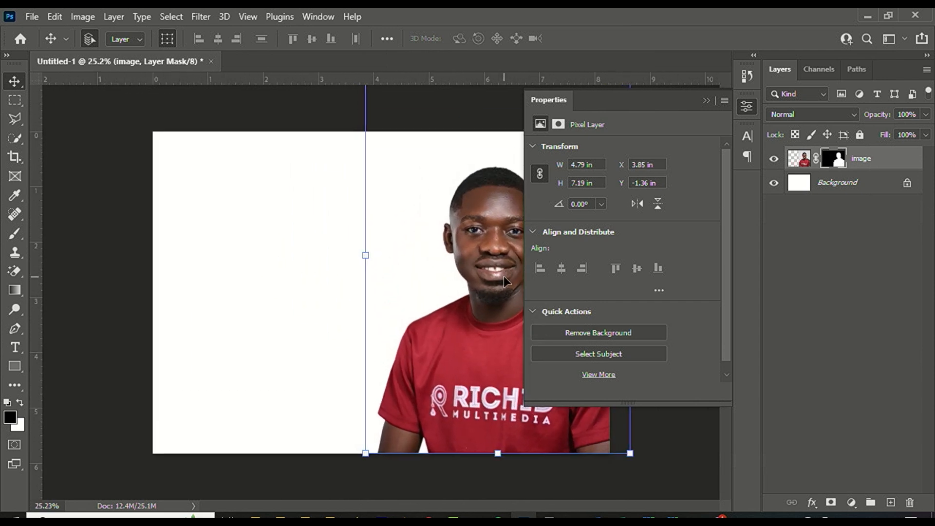
Draw a tall 2.41 × 6.23 in dark red rectangle along the flyer's right side.
left_click(705, 101)
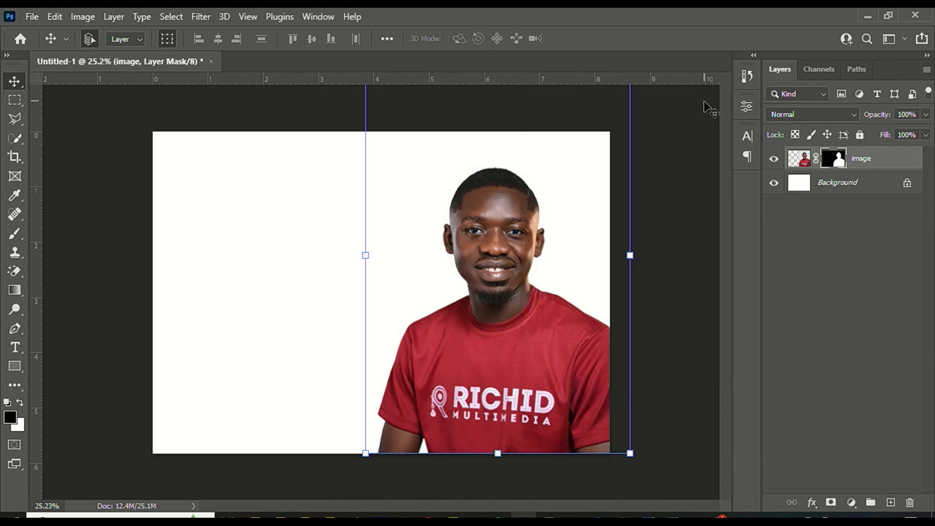
key("ctrl+0")
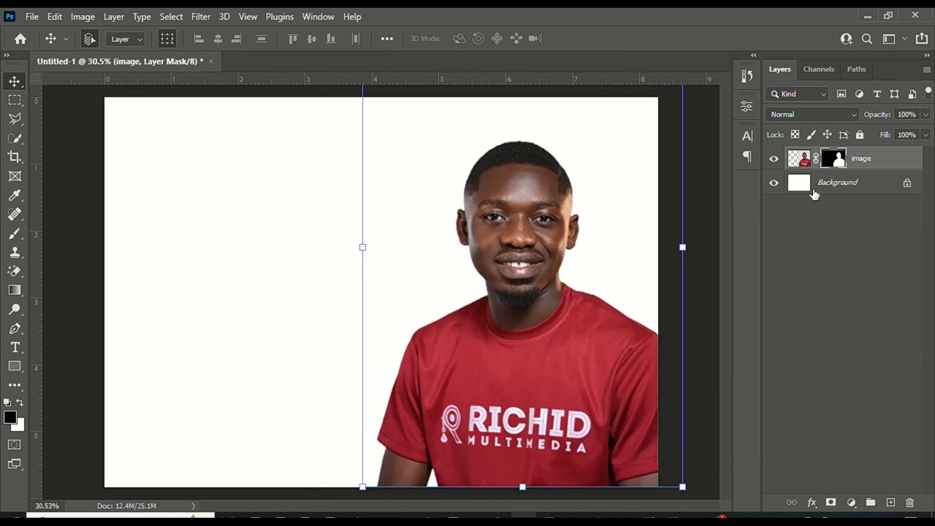
left_click(13, 368)
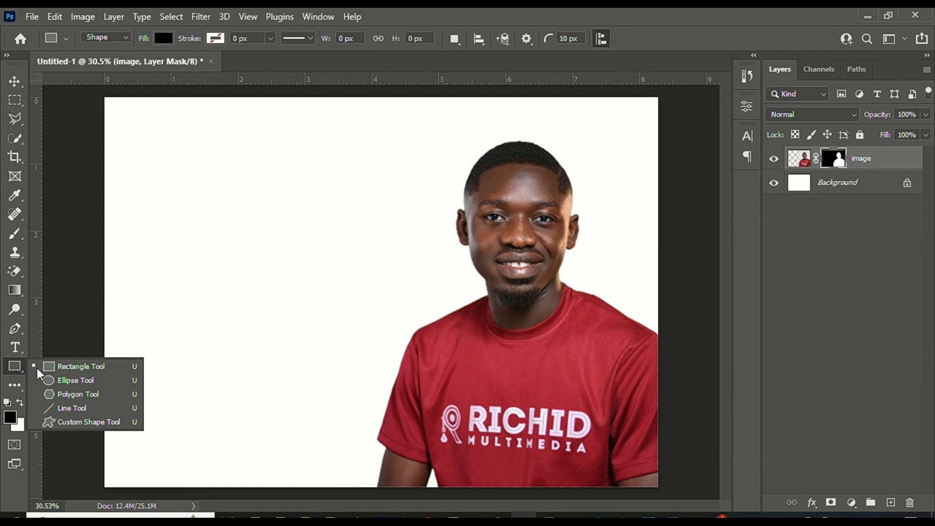
left_click(63, 367)
scroll(127, 293, "down", 5)
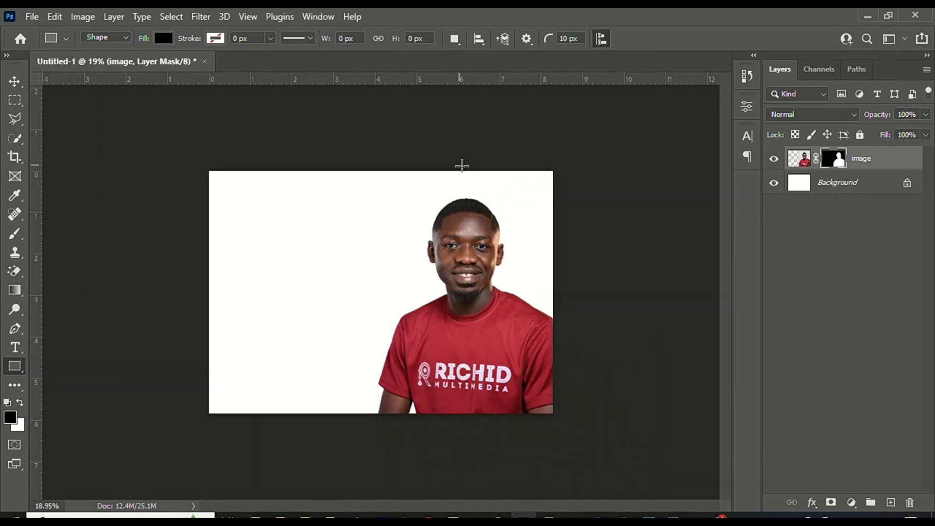
left_click_drag(466, 162, 565, 423)
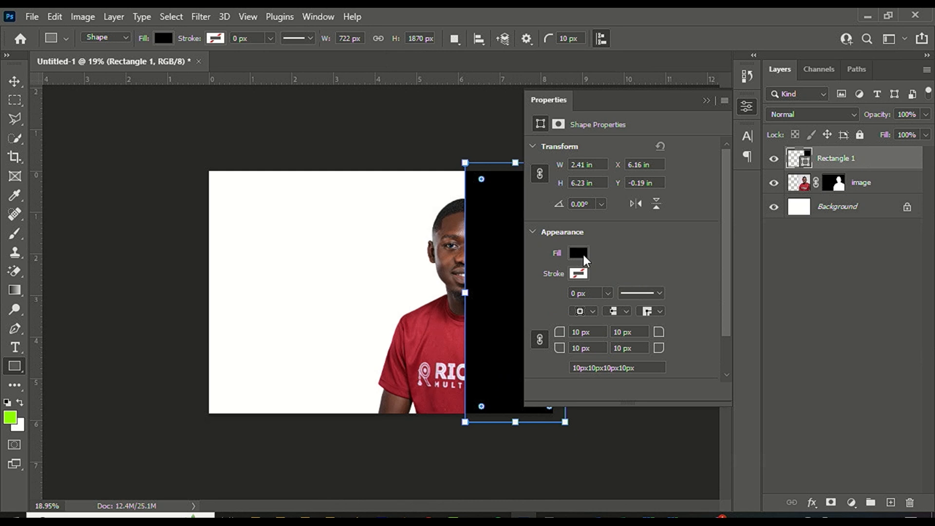
left_click(580, 253)
left_click(726, 324)
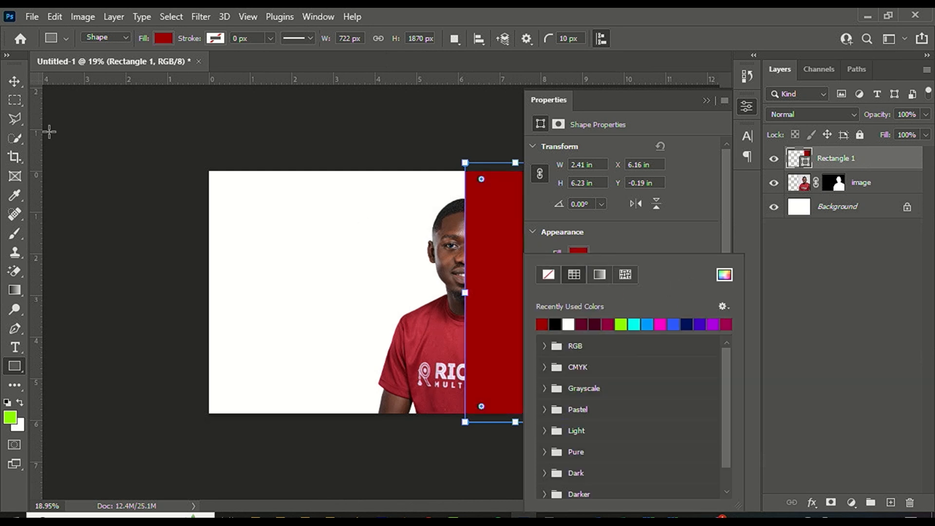
key("Escape")
Move Rectangle 1 below the image layer so it sits behind the portrait.
key("v")
left_click_drag(874, 170, 868, 192)
left_click(419, 132)
scroll(420, 135, "down", 5)
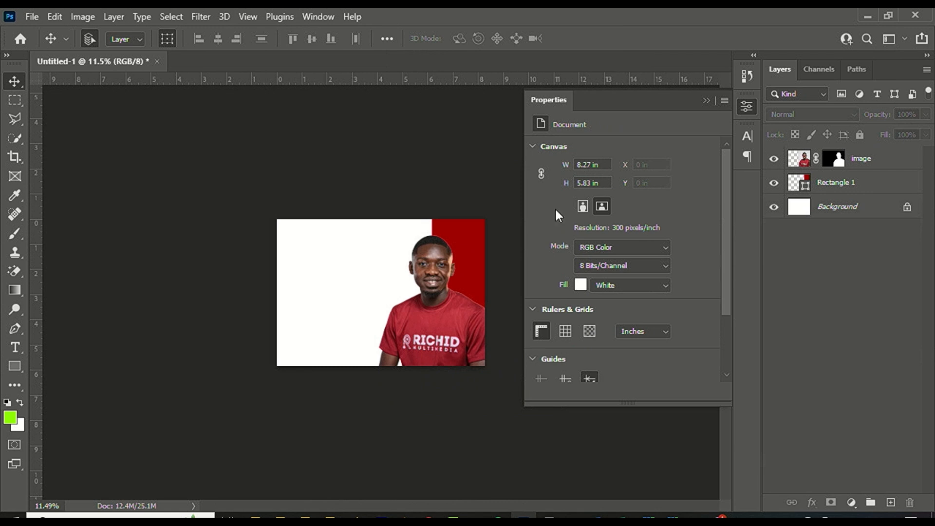
Enlarge the portrait to about 114 percent, roughly 5.7 × 8.55 in.
left_click(460, 309)
left_click_drag(492, 375, 508, 387)
left_click_drag(374, 185, 366, 173)
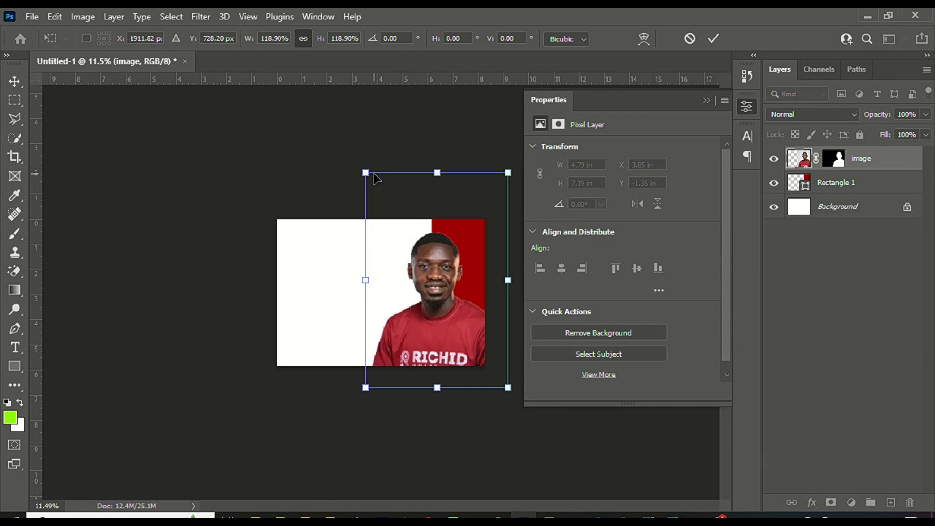
key("Return")
left_click(328, 156)
Zoom around the flyer to inspect the enlarged portrait over the red bar.
scroll(351, 244, "up", 3)
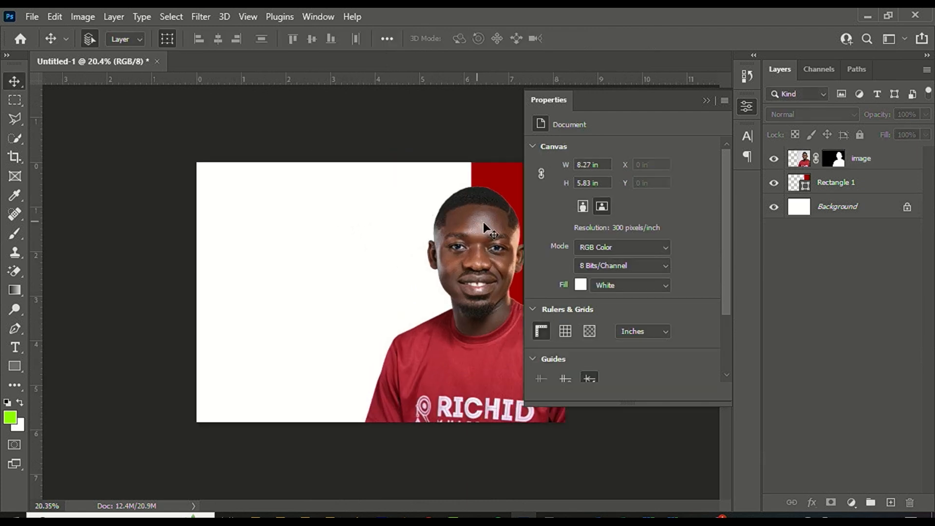
scroll(485, 223, "up", 5)
scroll(503, 227, "up", 2)
scroll(493, 234, "down", 4)
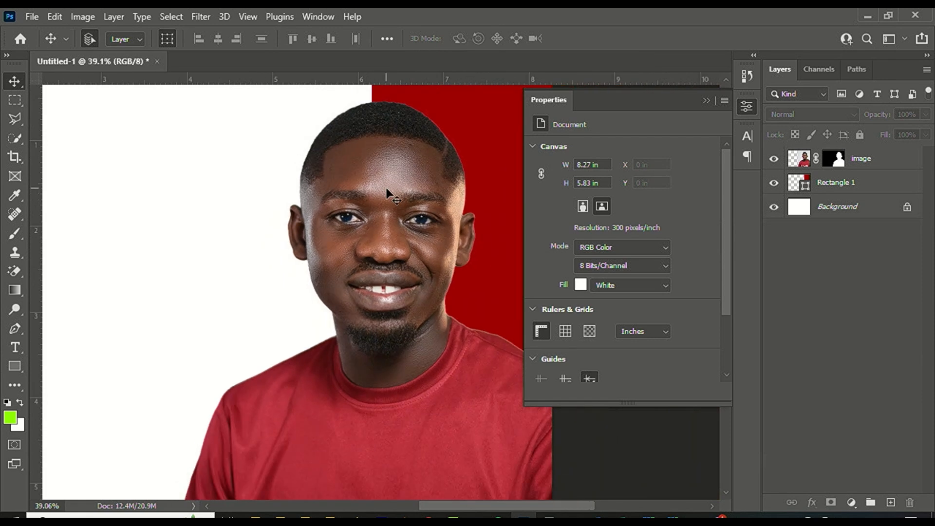
scroll(388, 194, "up", 1)
scroll(385, 185, "up", 1)
scroll(388, 222, "up", 1)
left_click(391, 206)
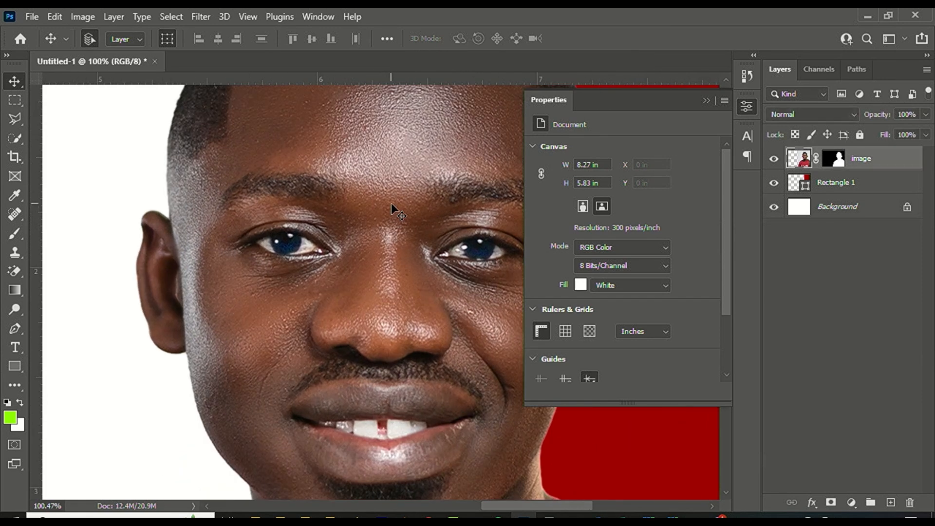
scroll(313, 199, "down", 3)
scroll(313, 201, "up", 2)
scroll(402, 232, "down", 4)
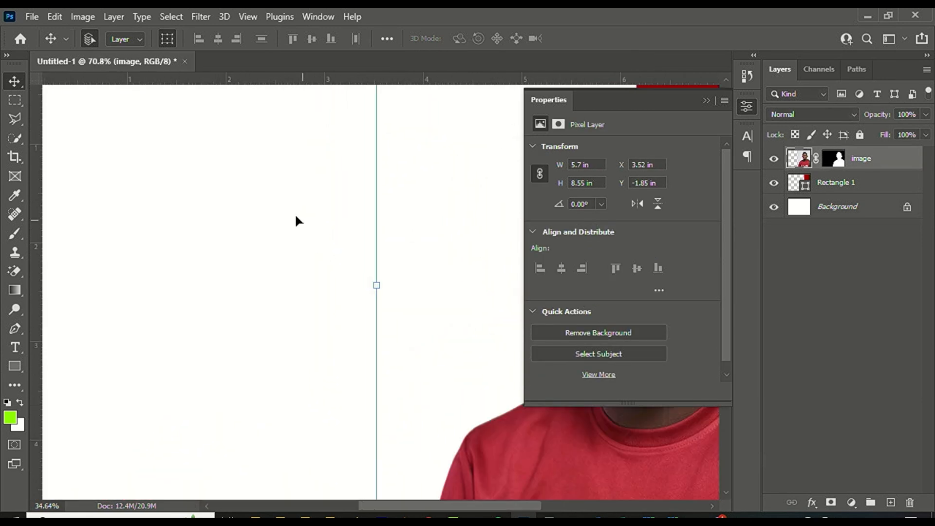
scroll(295, 213, "up", 1)
left_click(705, 101)
scroll(515, 252, "up", 3)
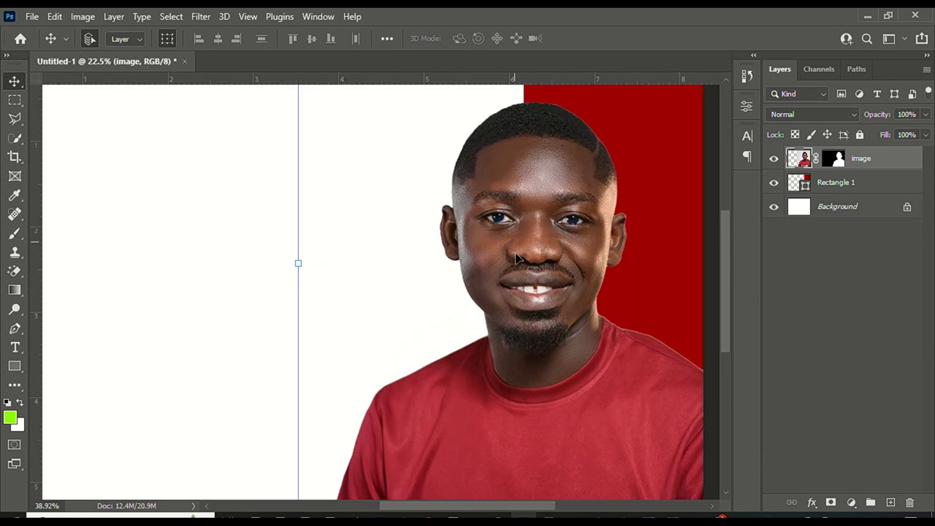
scroll(522, 186, "down", 1)
scroll(523, 186, "down", 3)
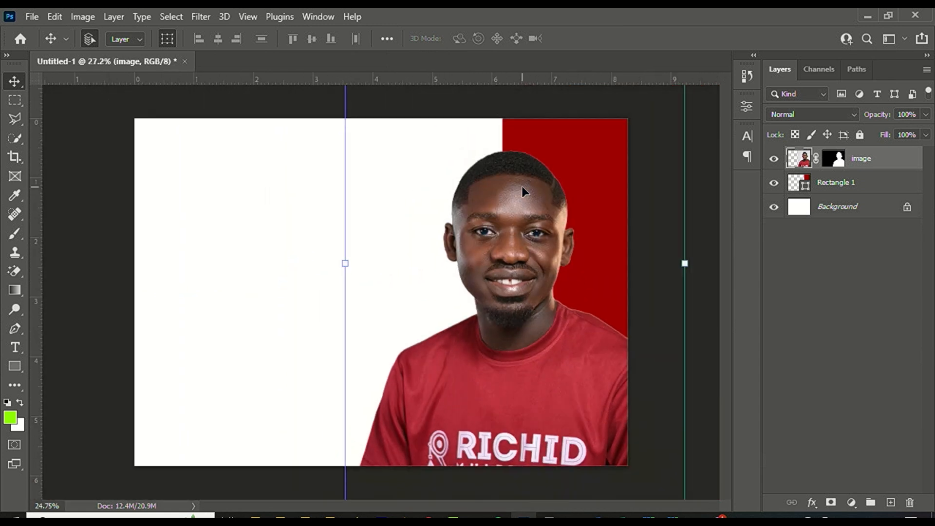
scroll(473, 232, "up", 1)
scroll(474, 232, "down", 1)
scroll(495, 217, "up", 3)
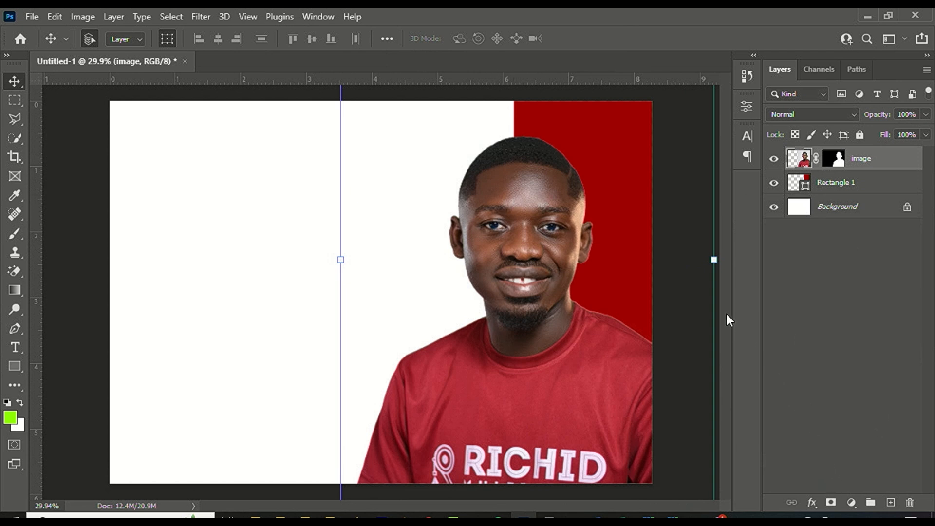
scroll(489, 192, "up", 3)
scroll(526, 250, "down", 3)
scroll(542, 247, "up", 1)
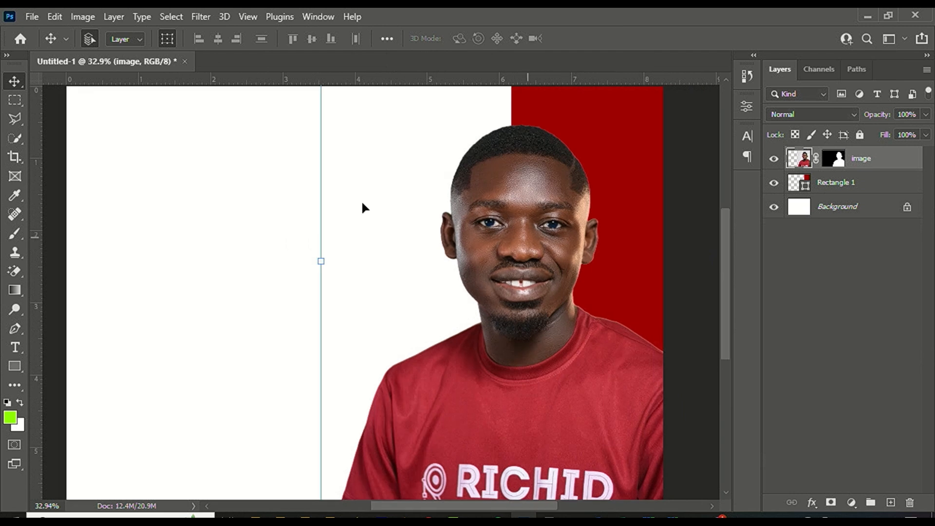
Brighten the portrait with Brightness 28 and Contrast 18.
key("ctrl+0")
left_click(83, 17)
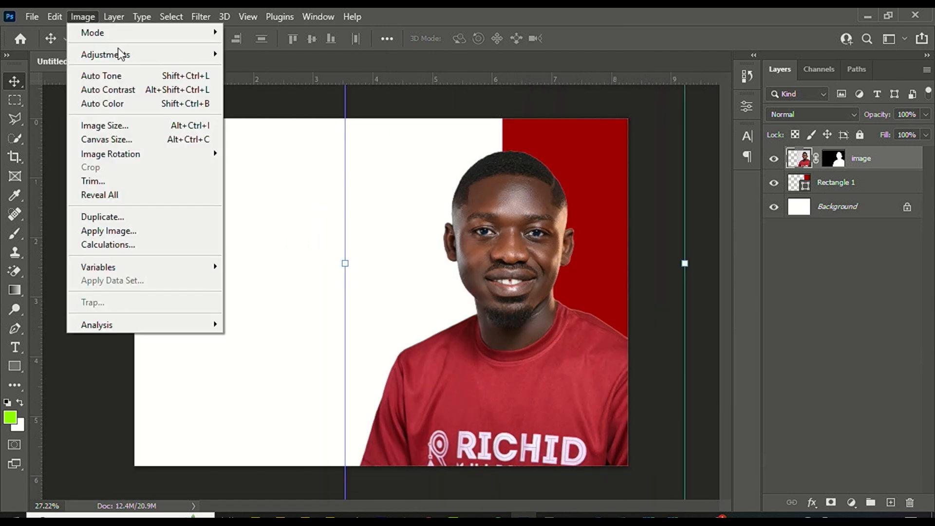
mouse_move(155, 55)
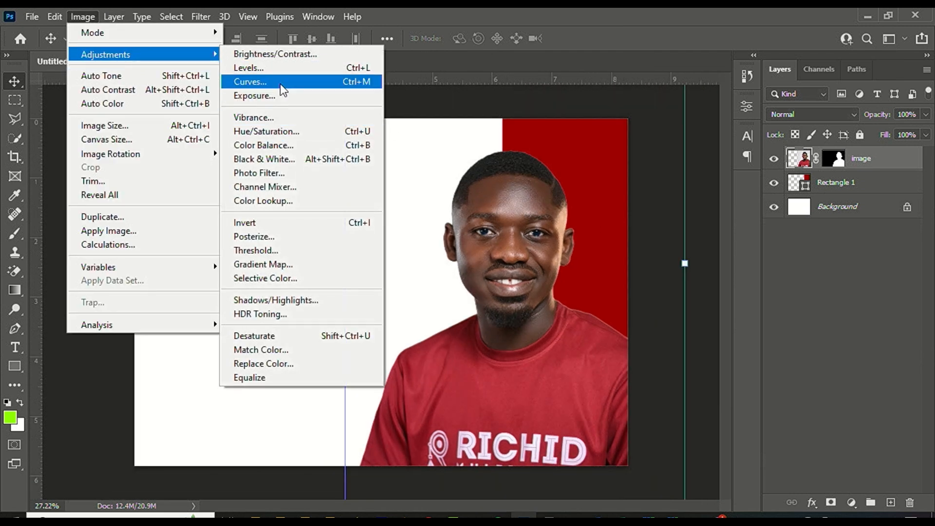
left_click(288, 54)
left_click_drag(476, 111, 243, 133)
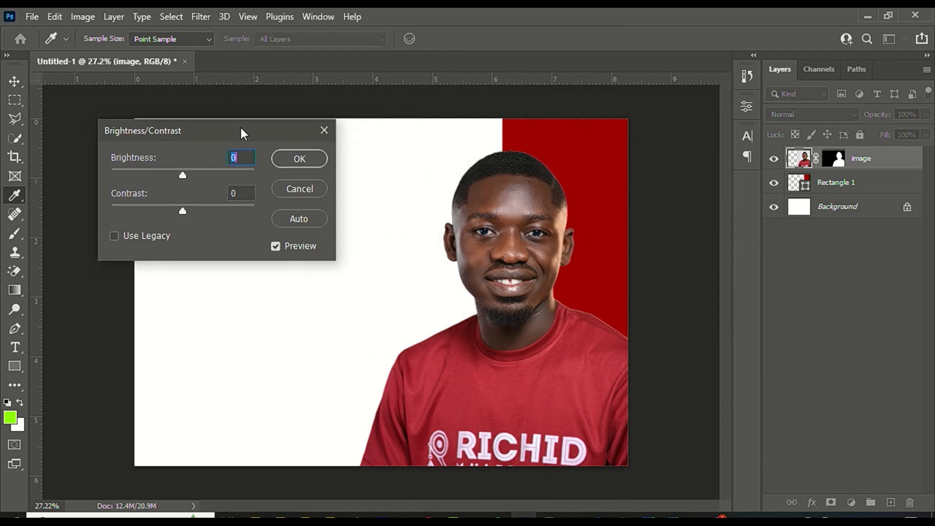
left_click_drag(201, 215, 196, 213)
left_click_drag(184, 176, 197, 179)
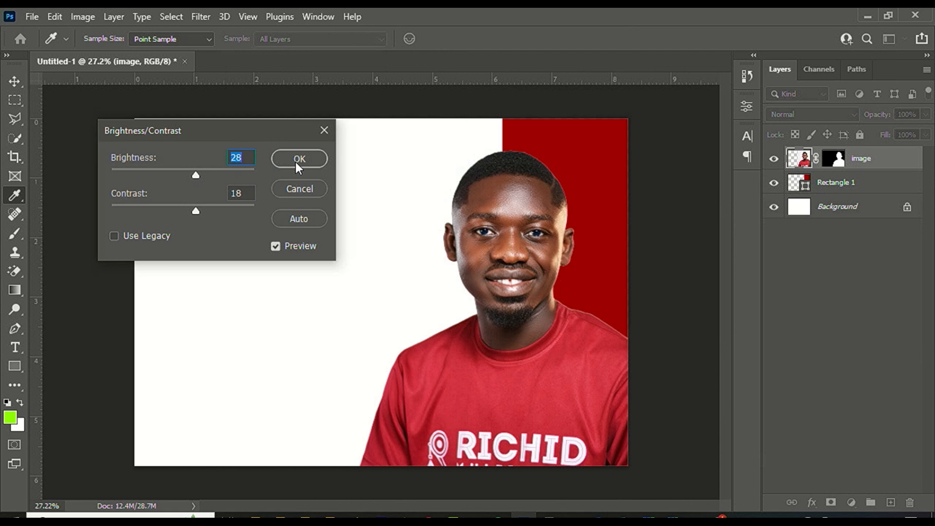
left_click(298, 159)
Adjust the portrait's midtone Color Balance toward +8, 0, +4.
left_click(81, 17)
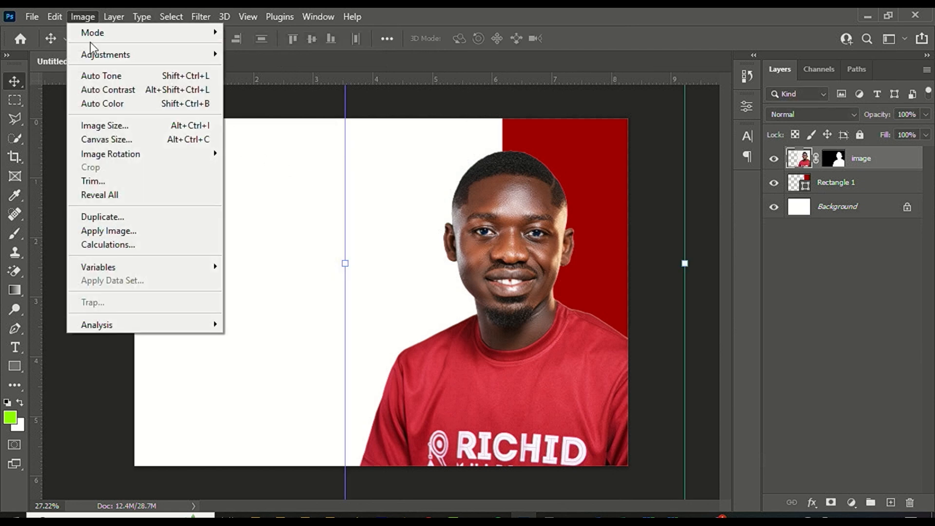
mouse_move(98, 54)
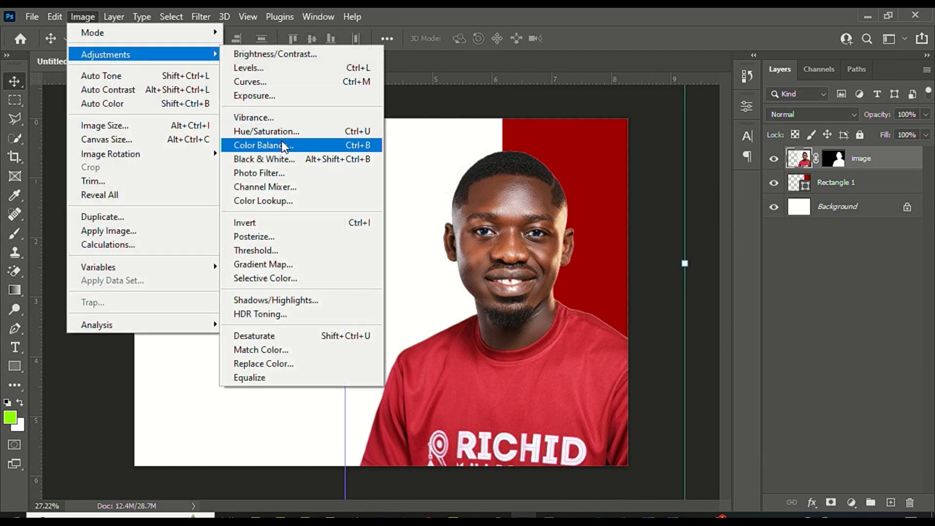
left_click(282, 145)
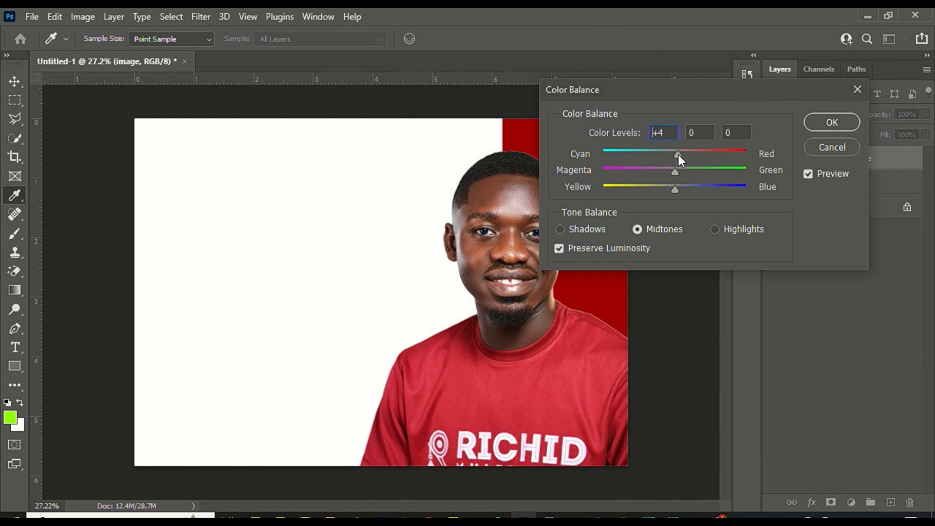
left_click_drag(676, 191, 679, 191)
Apply the +8, 0, +4 Color Balance and deselect the portrait, leaving the left side empty.
left_click(821, 126)
scroll(519, 188, "up", 5)
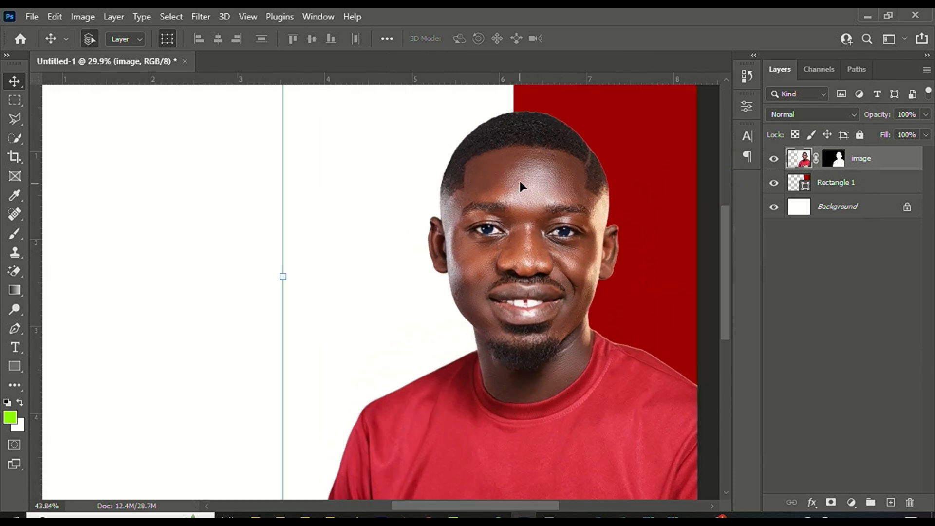
scroll(530, 178, "down", 6)
scroll(519, 193, "up", 5)
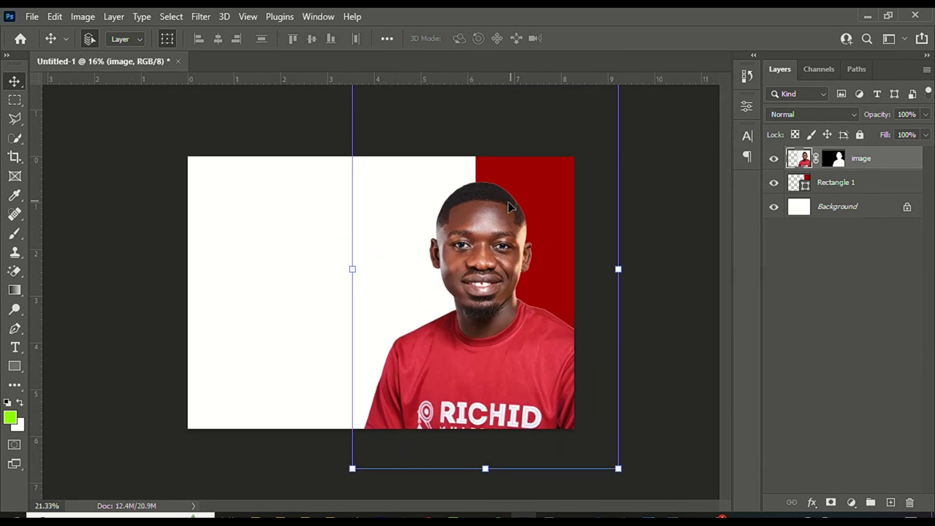
scroll(393, 191, "down", 2)
scroll(393, 198, "down", 1)
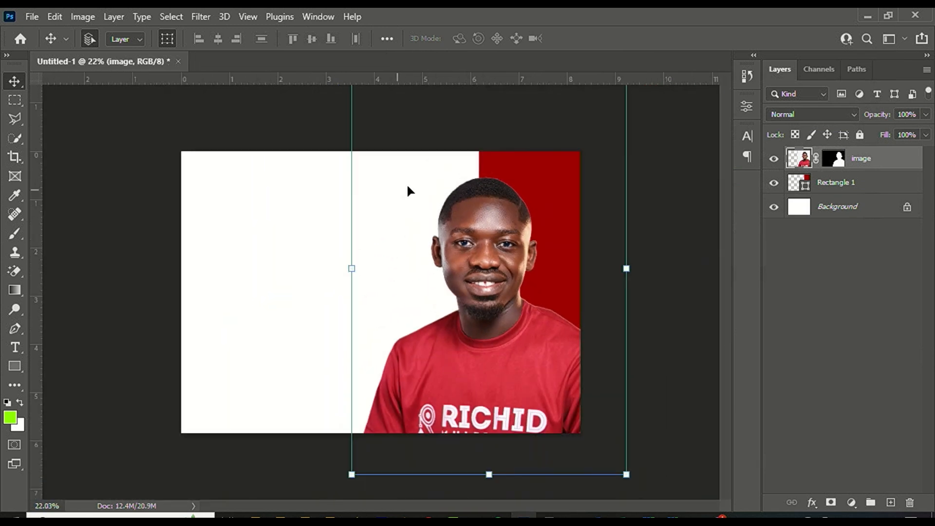
left_click(161, 222)
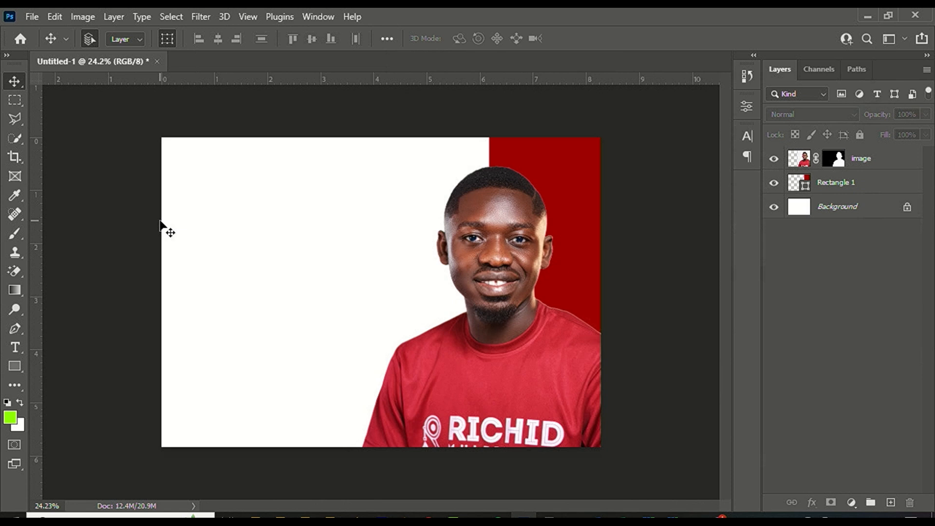
scroll(167, 225, "up", 3)
scroll(118, 213, "down", 1)
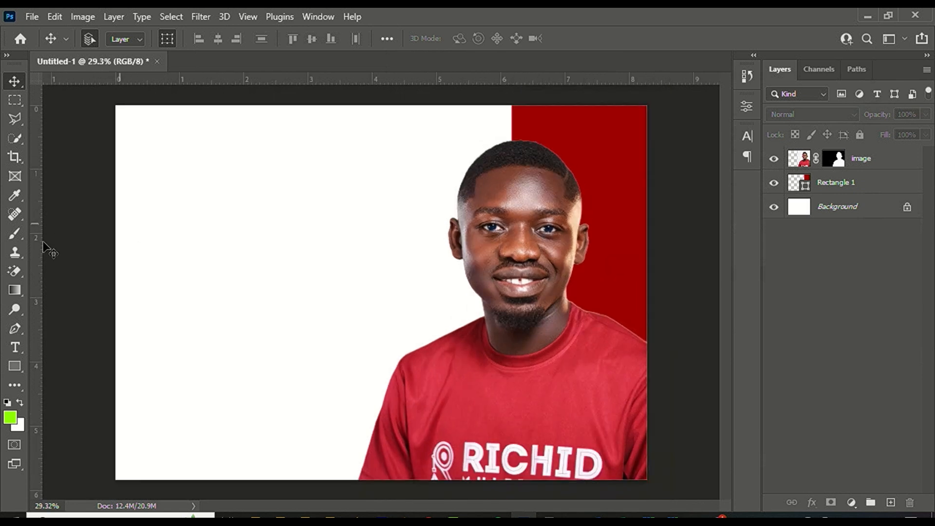
scroll(140, 142, "up", 1)
Type the man's name as a text line at the flyer's top-left and commit it.
scroll(198, 184, "down", 1)
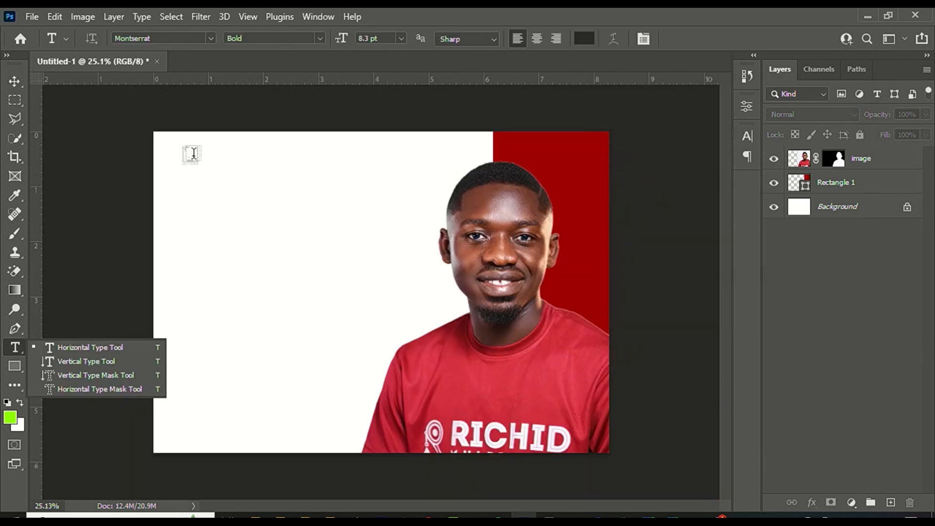
scroll(192, 153, "up", 1)
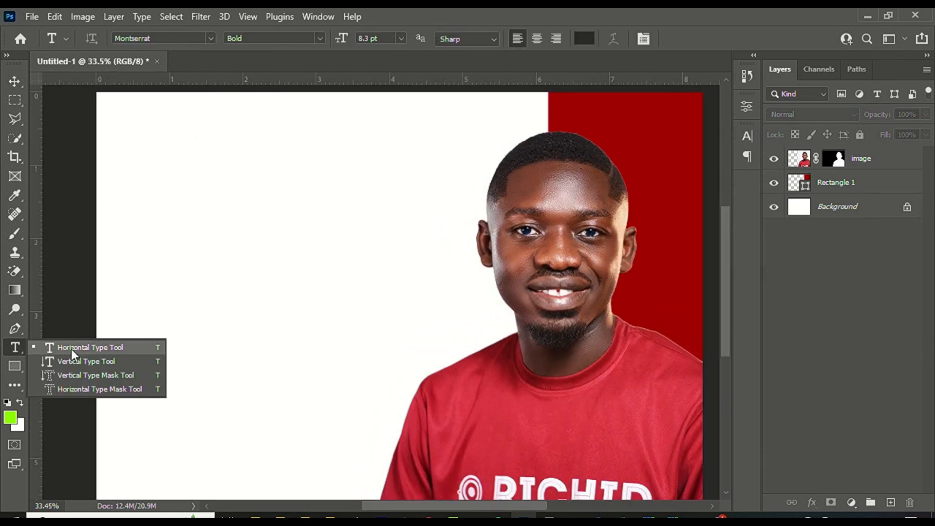
left_click(160, 164)
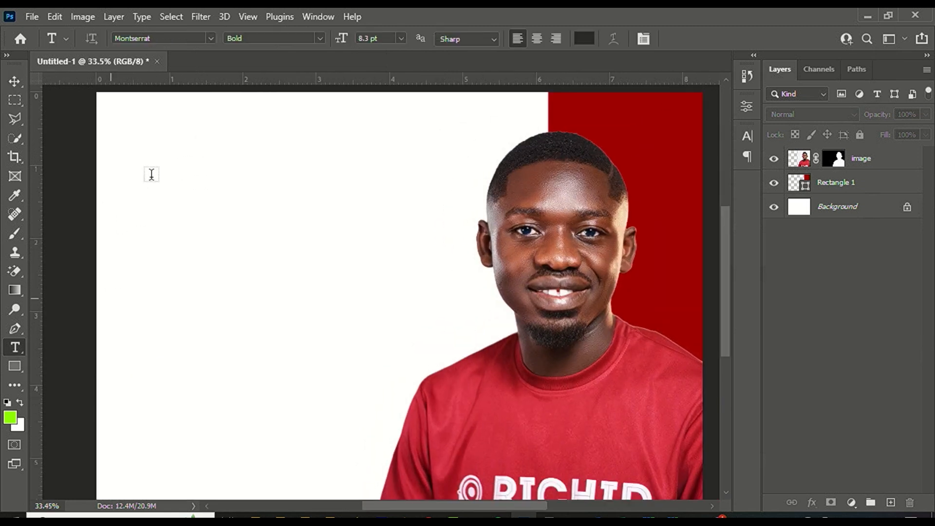
left_click(141, 125)
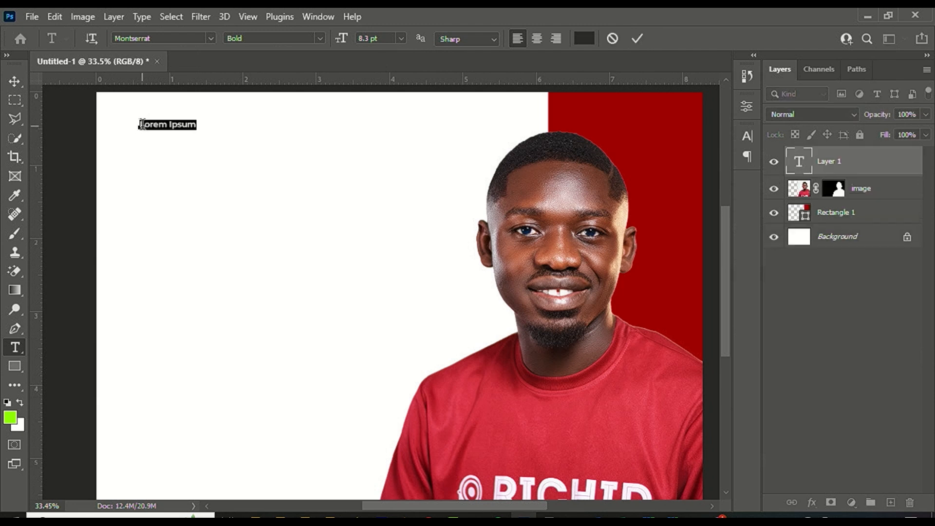
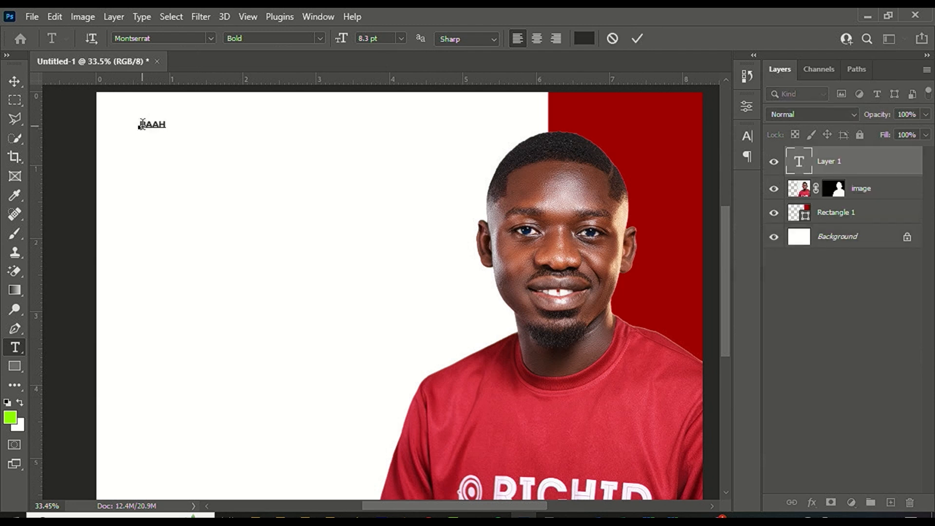
key("ctrl+Return")
Scale the name text to about 135% and colour it with the flyer's sampled red.
left_click(14, 81)
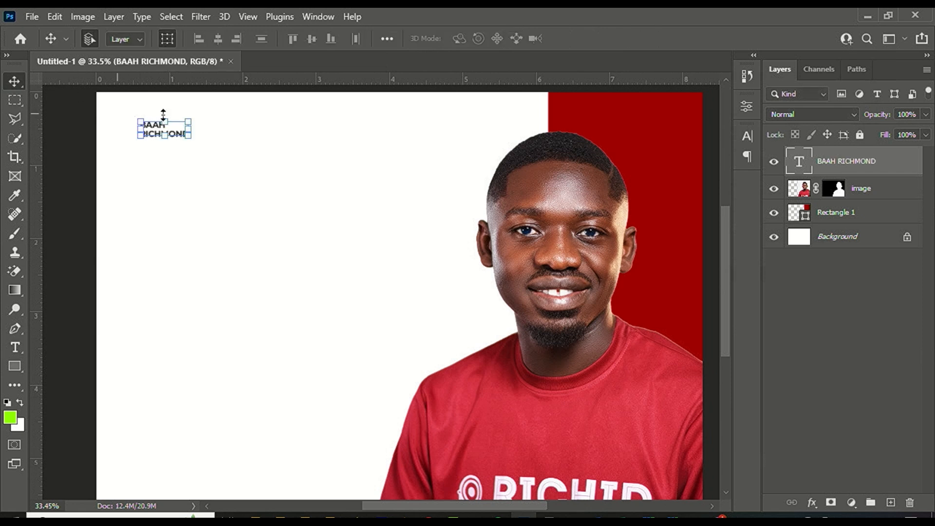
mouse_move(188, 136)
left_mouse_down()
mouse_move(206, 147)
mouse_move(190, 142)
left_mouse_up()
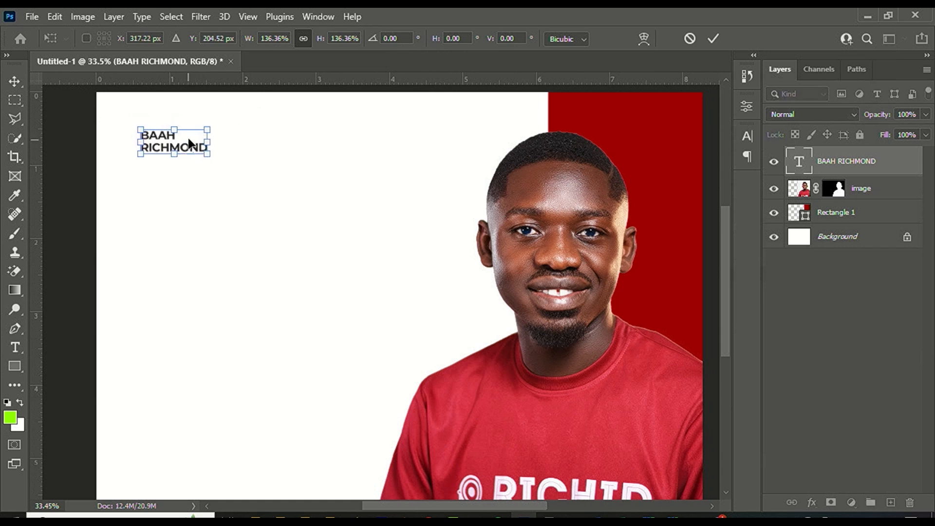
key("Return")
left_click(747, 136)
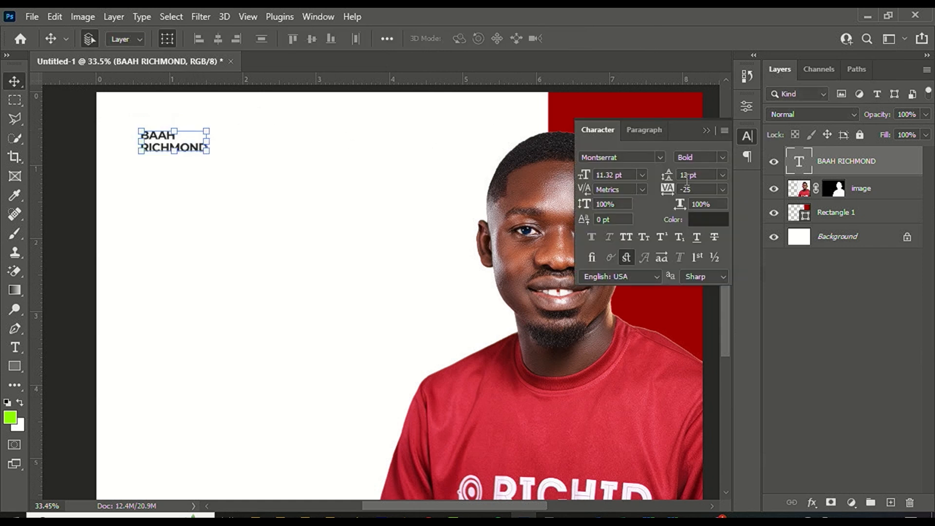
left_click(699, 220)
left_click(592, 99)
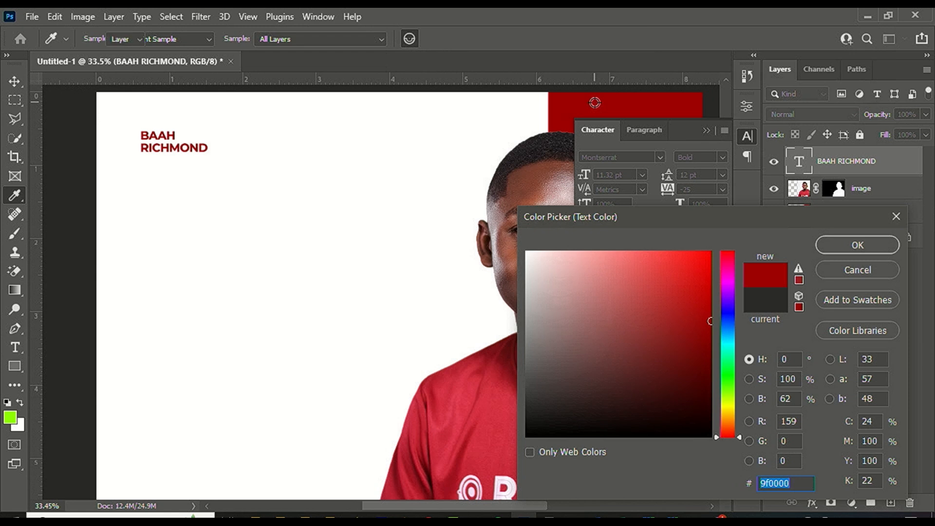
key("Return")
left_click(213, 188)
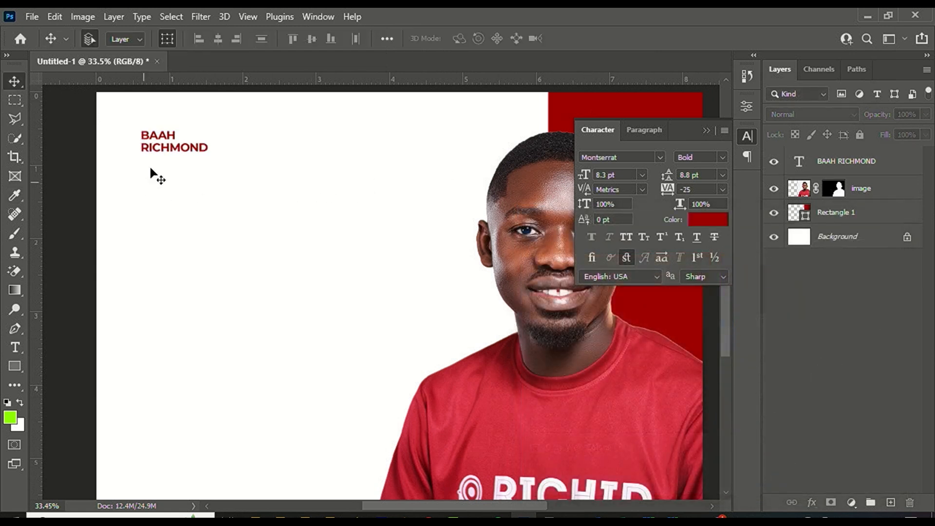
left_click(15, 347)
Type 'Welcome Back To School!' below the name and change its font style to Montserrat Black.
left_click(155, 200)
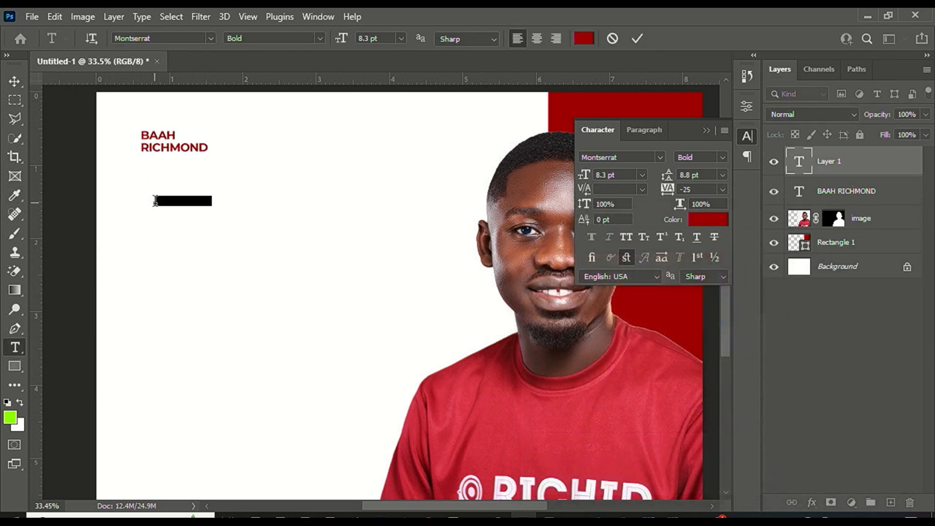
type("w")
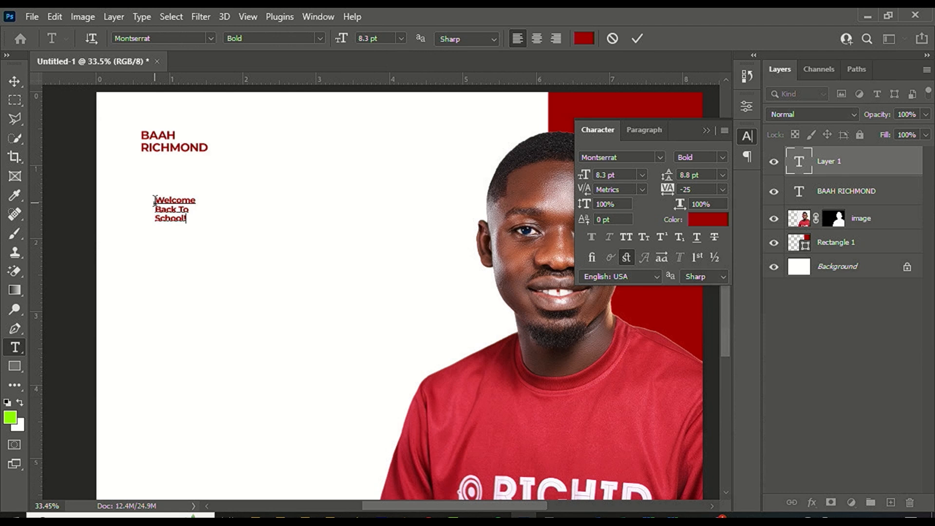
key("ctrl+Return")
left_click(723, 156)
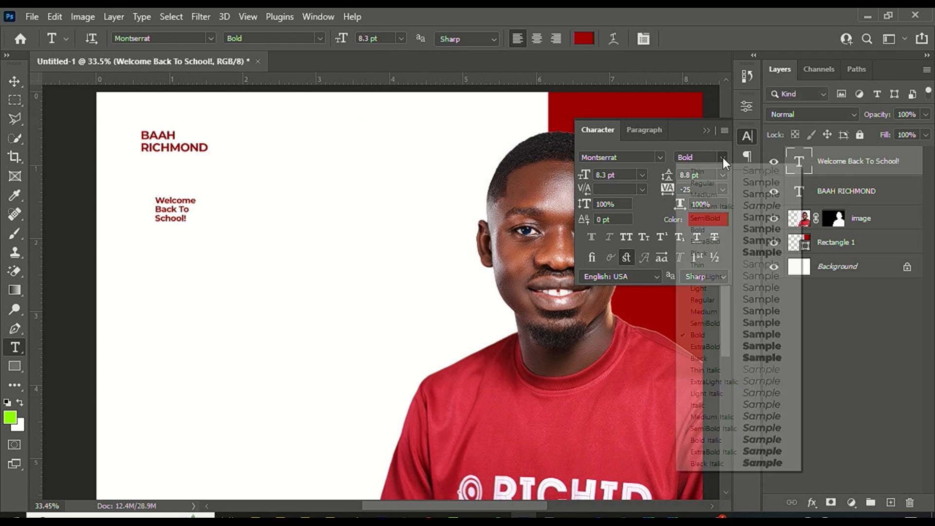
left_click(746, 356)
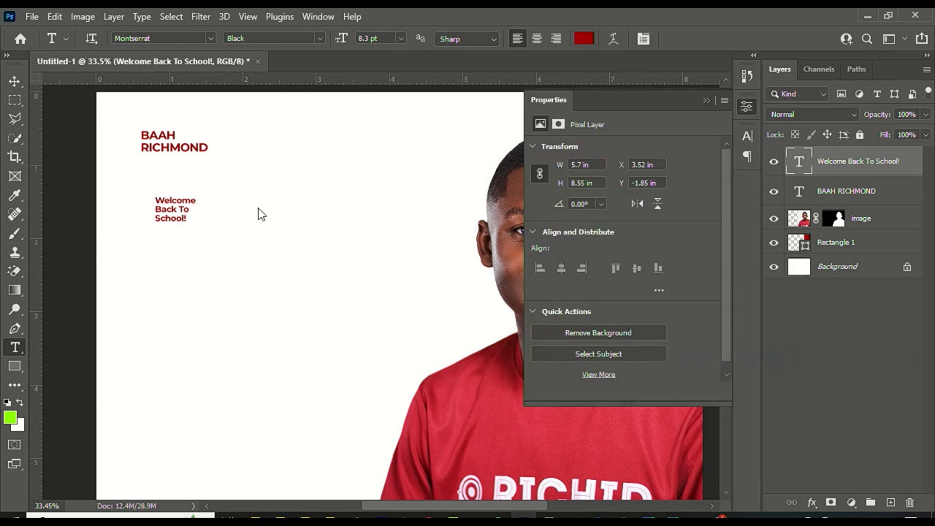
left_click(176, 200)
key("ctrl+a")
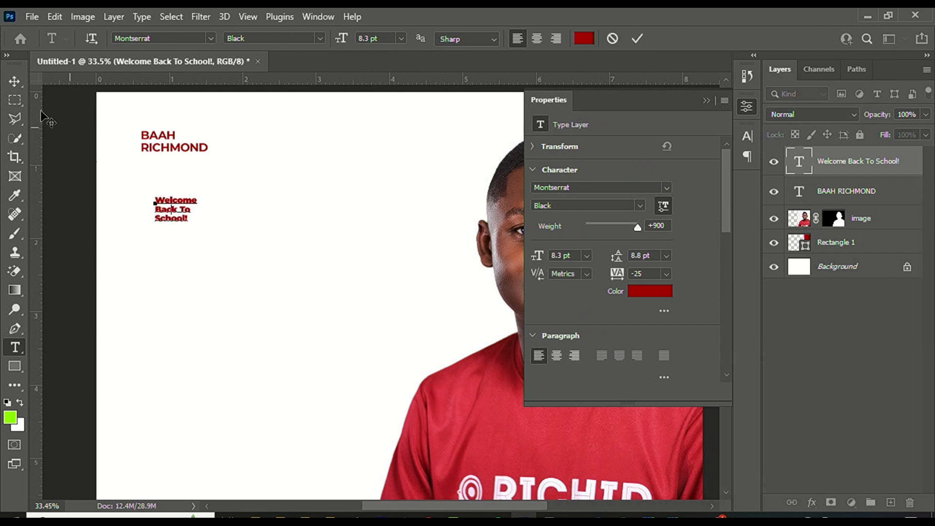
left_click(636, 44)
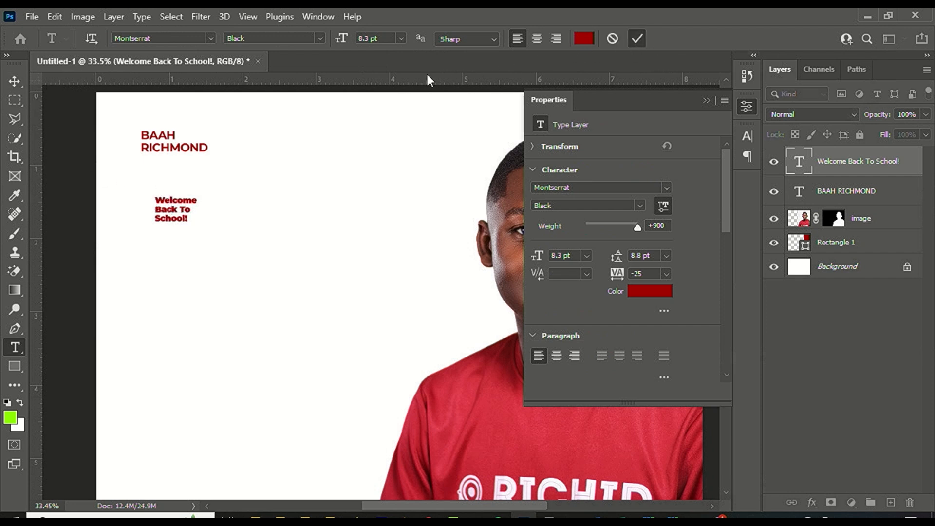
left_click(13, 82)
Scale the headline up to several times its size and move it up-left.
left_click_drag(198, 221, 443, 356)
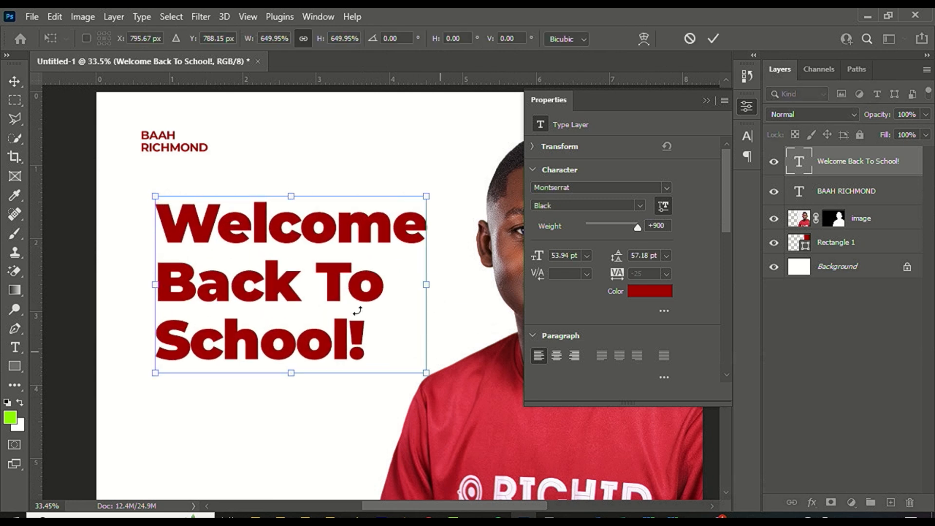
left_click_drag(284, 260, 274, 245)
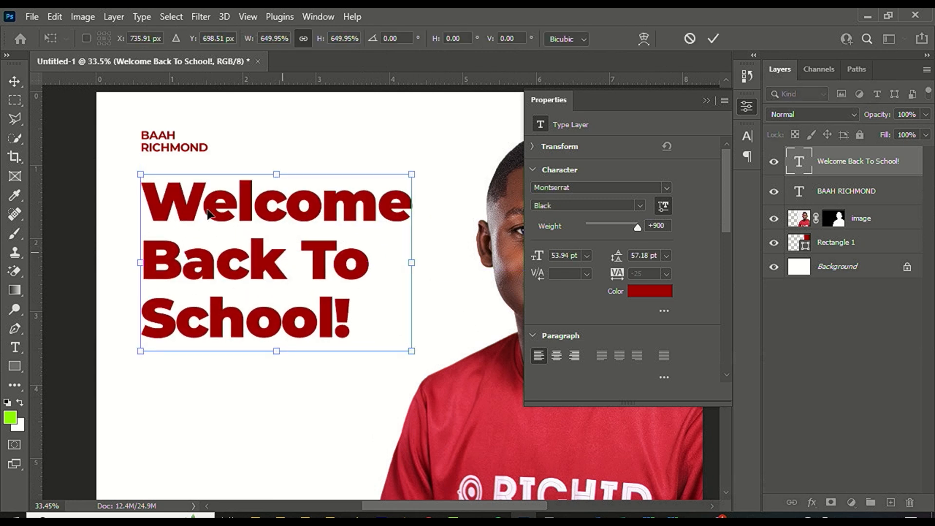
scroll(331, 261, "down", 2)
mouse_move(389, 324)
left_mouse_down()
mouse_move(405, 334)
mouse_move(399, 318)
left_mouse_up()
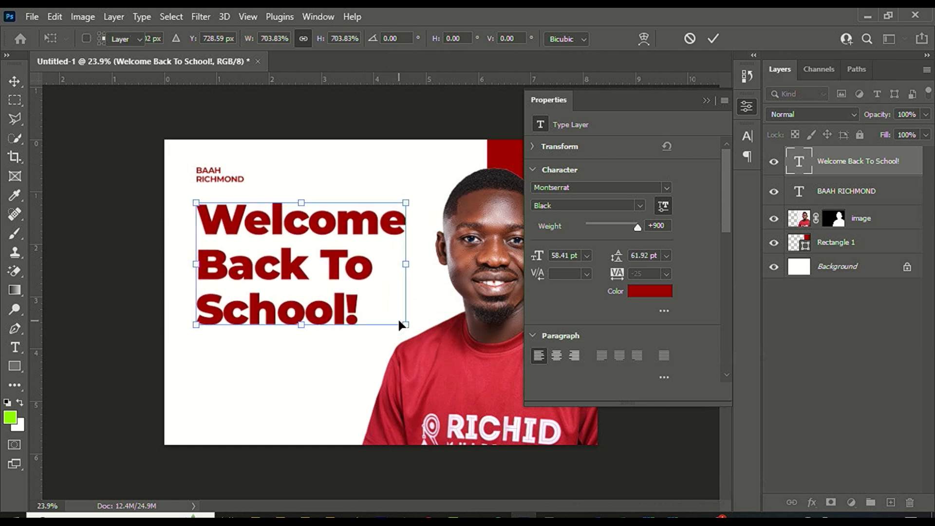
key("Return")
Set the headline's leading to 48 pt and tracking to -50.
left_click(666, 256)
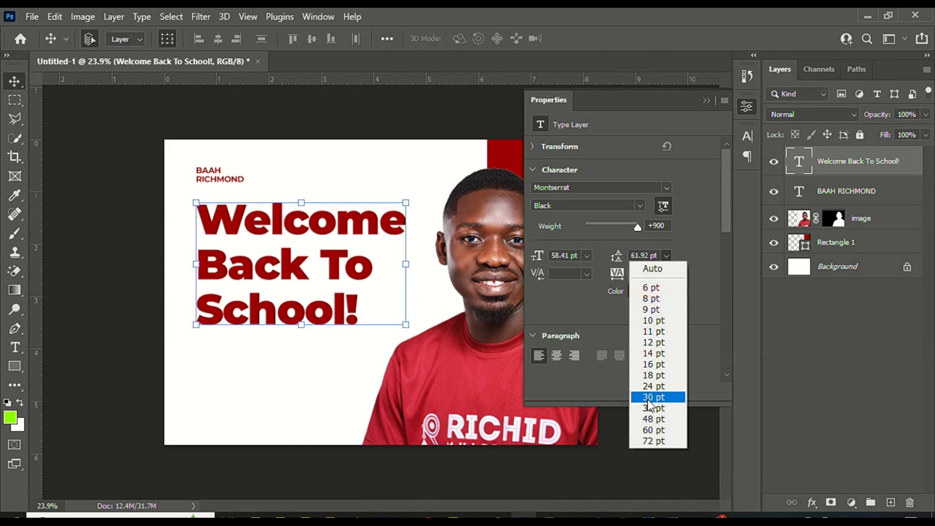
left_click(651, 415)
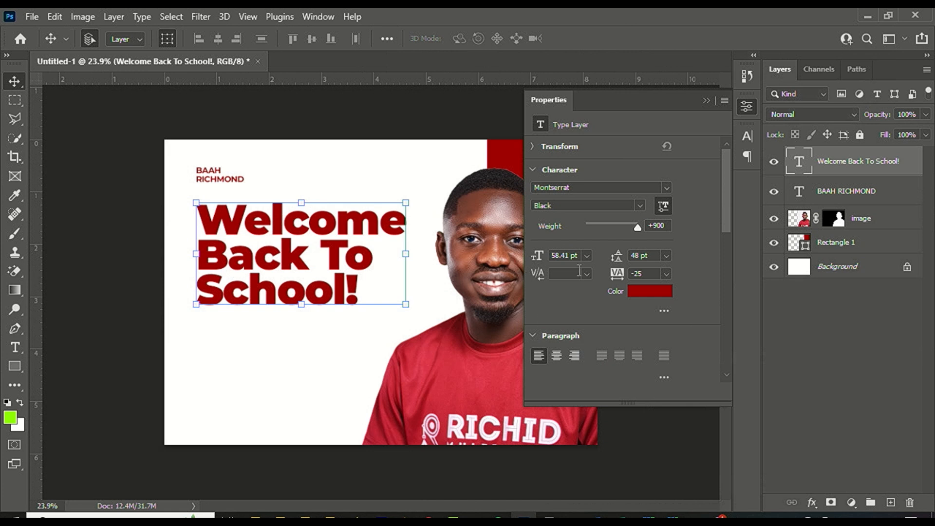
left_click(666, 274)
left_click(648, 308)
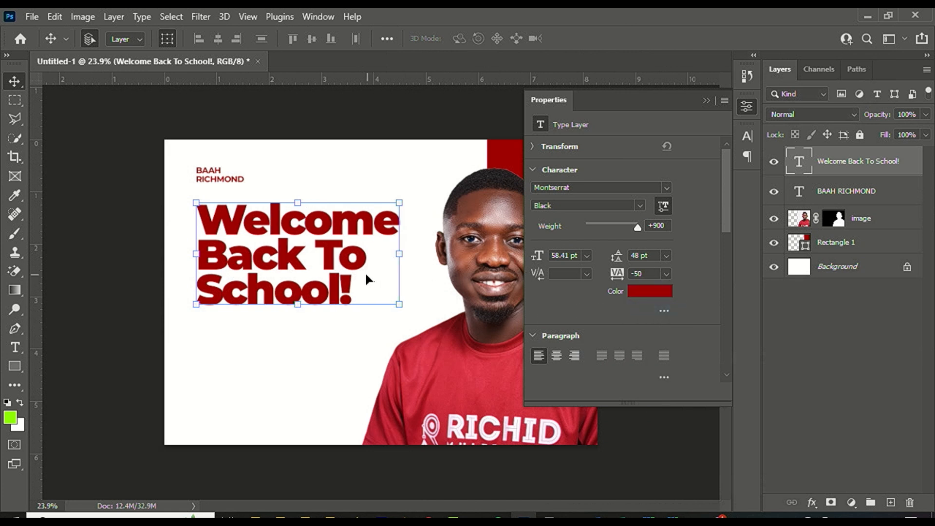
Enlarge the headline to about 109% and nudge it into position.
left_click_drag(285, 278, 288, 235)
key("ctrl+t")
left_click_drag(396, 303, 423, 316)
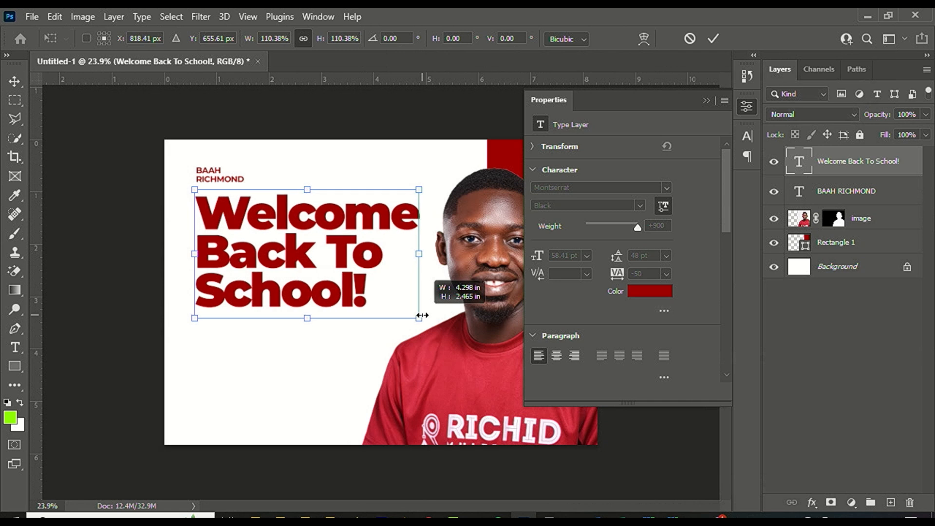
key("Return")
left_click_drag(361, 283, 360, 281)
left_click(279, 366)
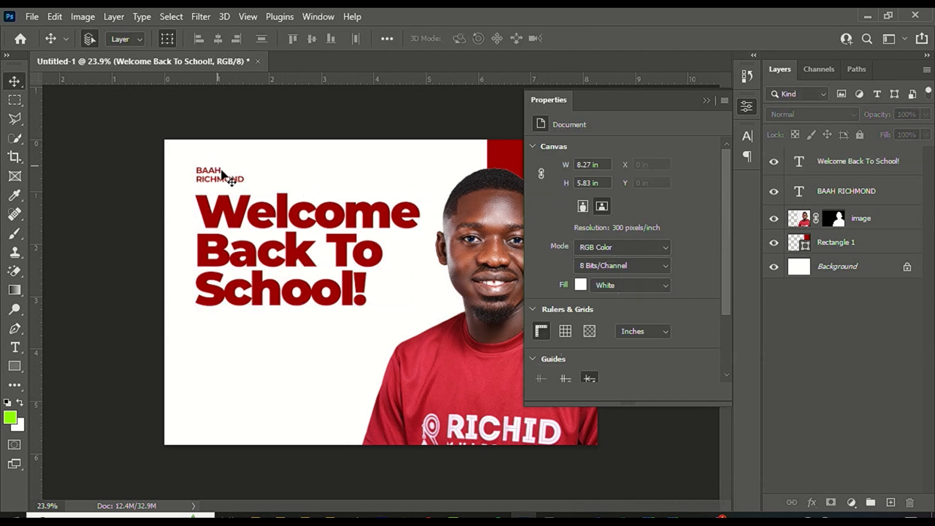
Enlarge the name text slightly, to about 13 pt.
scroll(222, 174, "up", 2)
left_click(194, 140)
left_click_drag(197, 144, 207, 150)
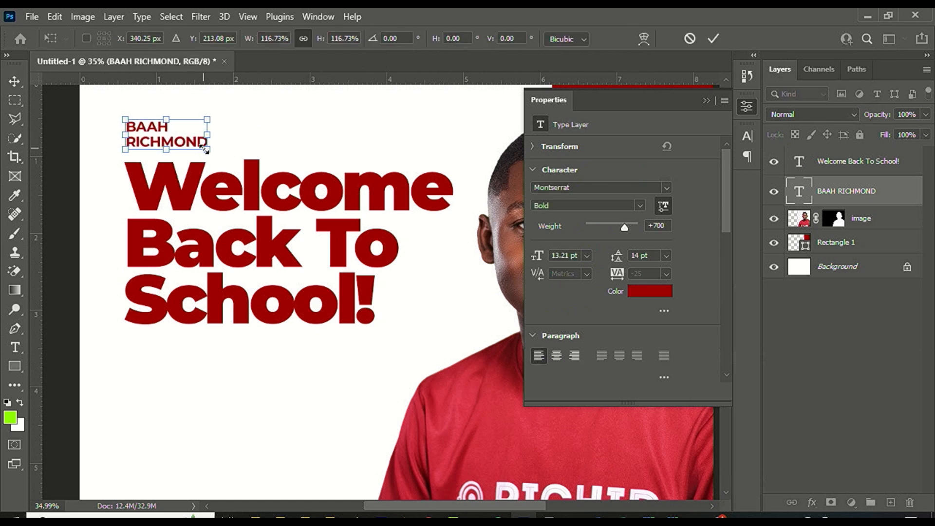
left_click(139, 327)
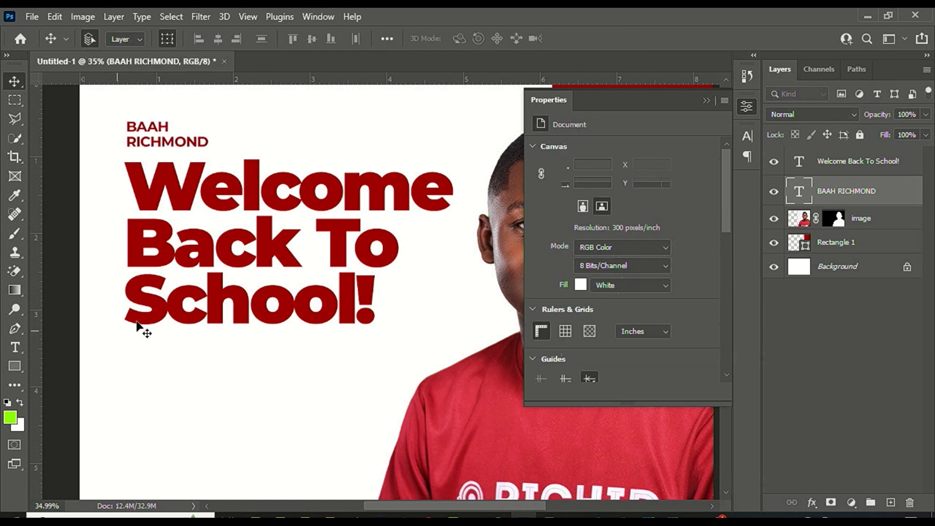
left_click(15, 345)
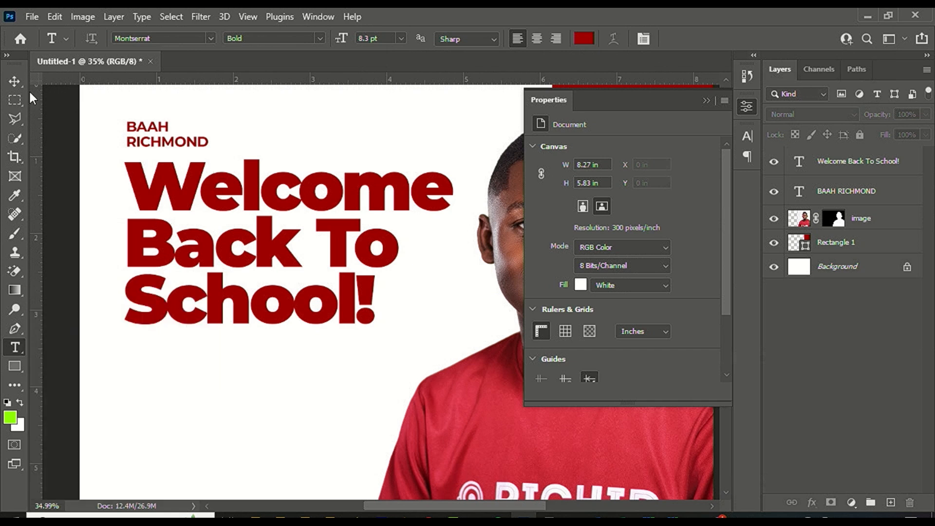
left_click(16, 82)
Duplicate the headline layer and give the copy a 5 px light peach (#ffb8a2) Stroke.
scroll(322, 224, "up", 1)
left_click(321, 224)
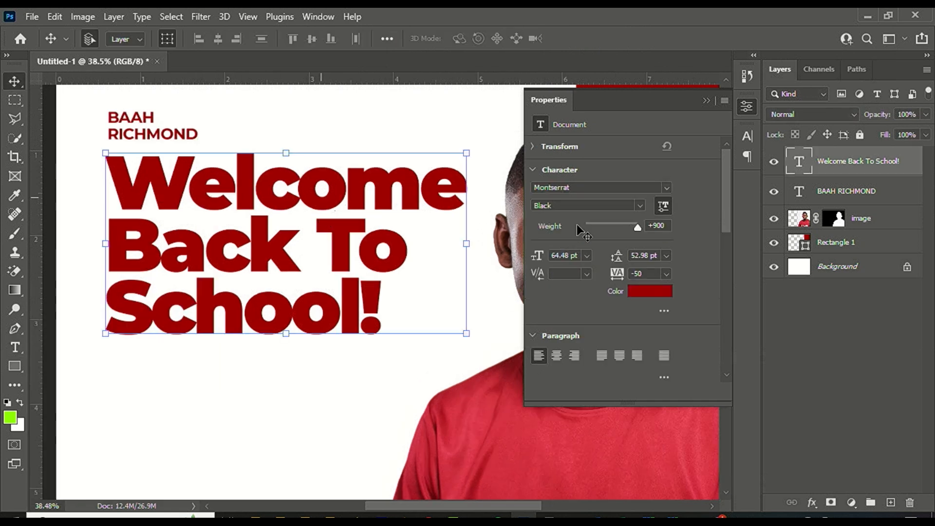
left_click_drag(850, 165, 890, 497)
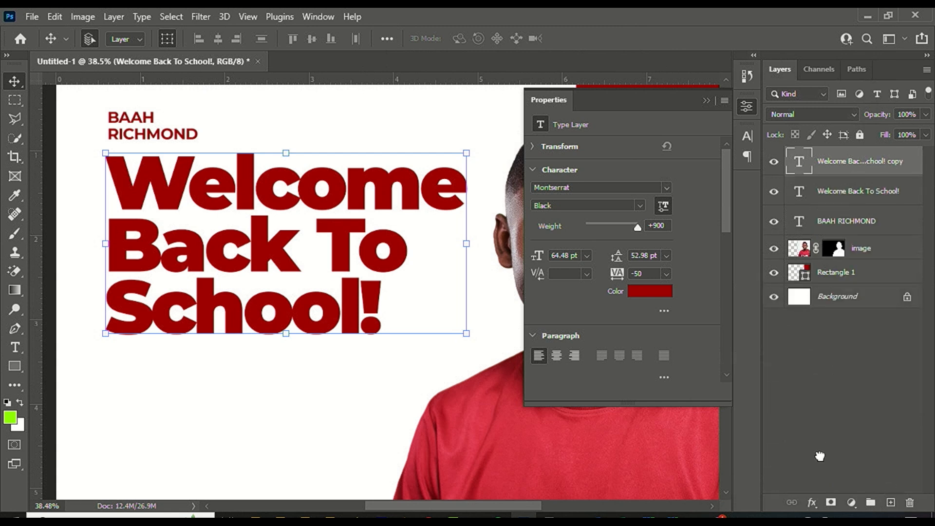
left_click(812, 502)
left_click(828, 395)
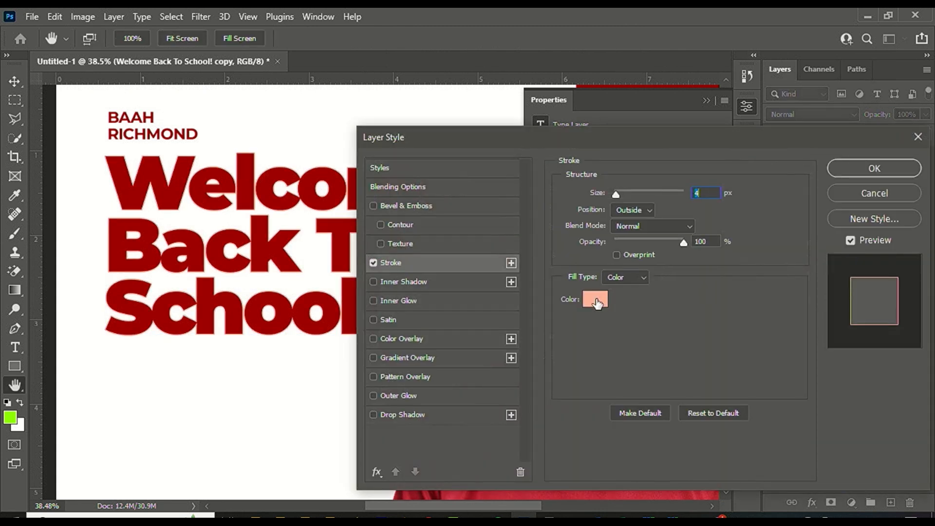
left_click(597, 300)
left_click(599, 254)
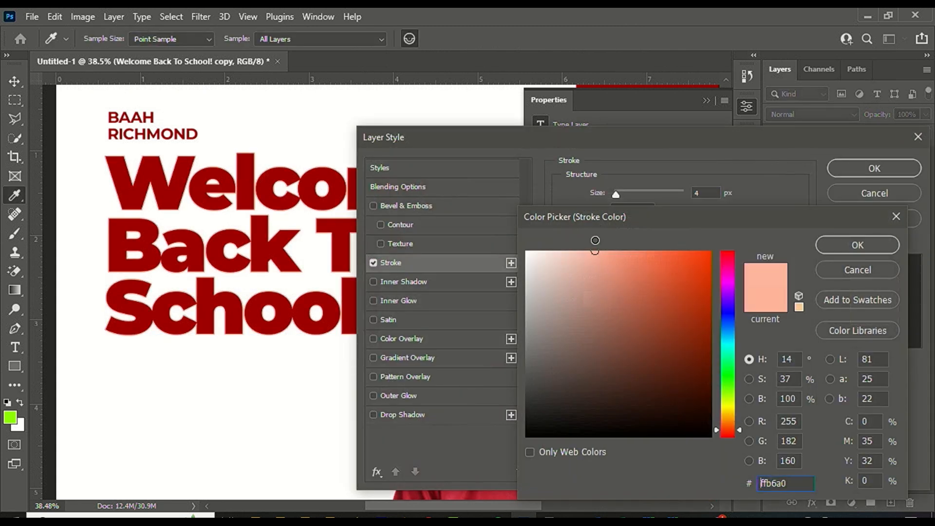
left_click_drag(599, 254, 593, 252)
left_click(842, 243)
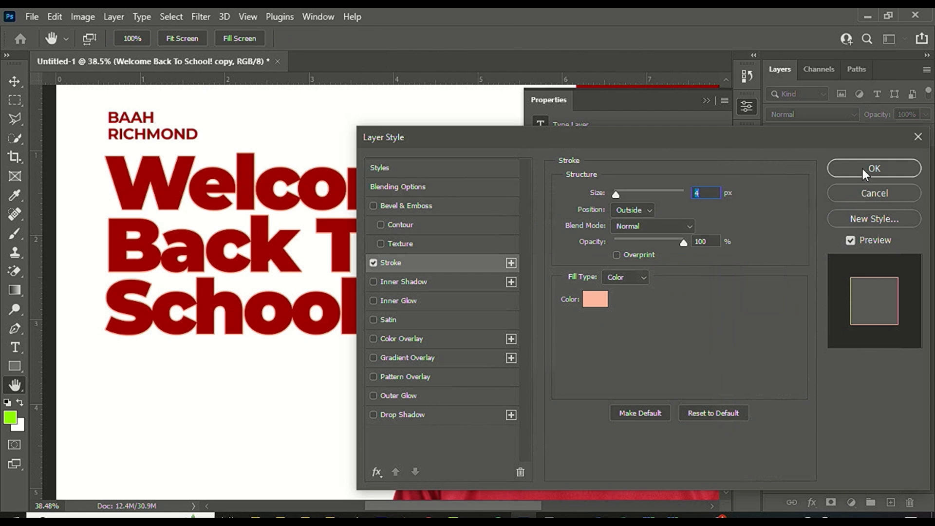
type("5")
key("Return")
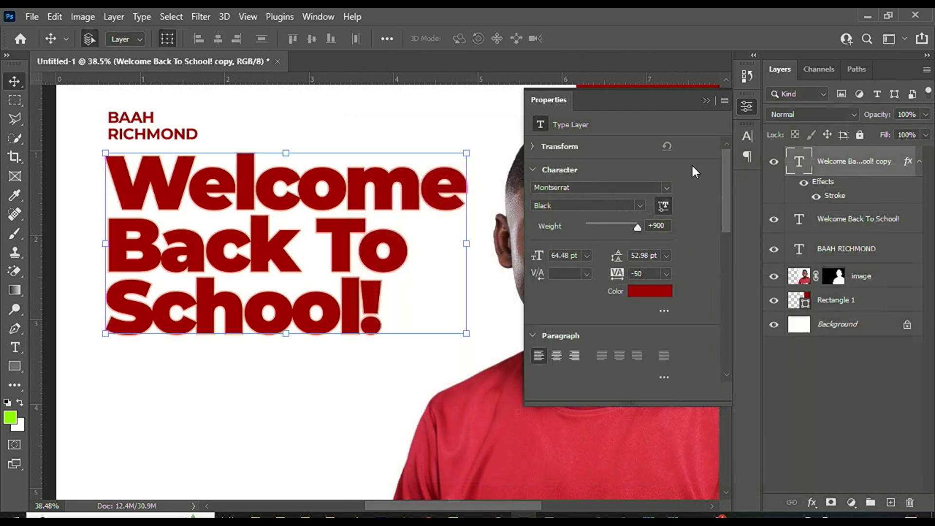
Nudge the headline copy a few pixels right and down.
key("Right")
key("Right")
key("Right")
key("Right")
key("Right")
key("Down")
key("Down")
key("Down")
key("Down")
key("Down")
key("Right")
key("Right")
key("Right")
key("Right")
key("Right")
key("Right")
key("Right")
key("Down")
key("Down")
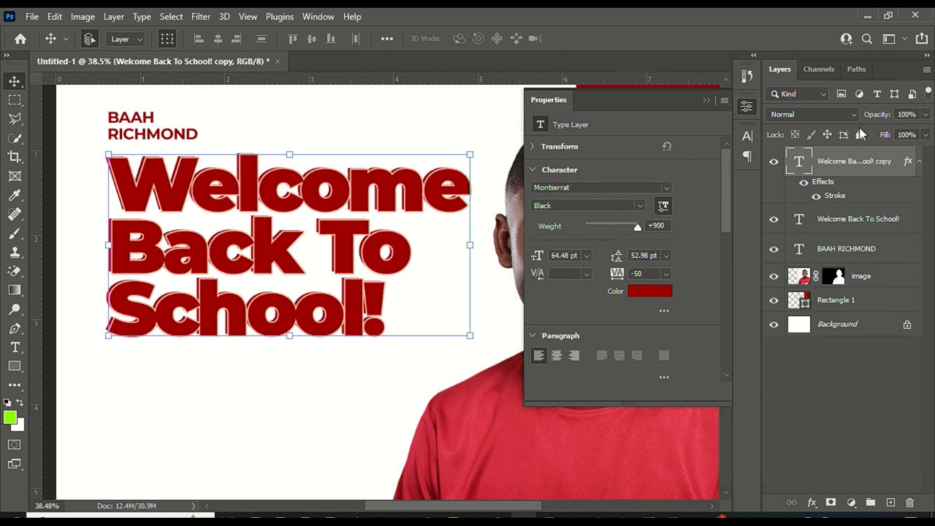
left_click(926, 135)
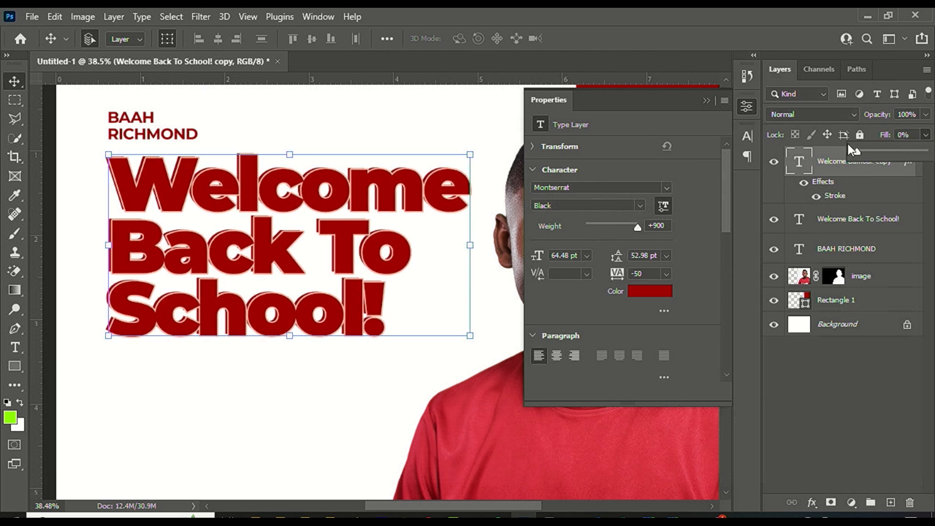
Set the copy to 0% fill, move it beneath the original headline and nudge it down-right.
left_click(854, 170)
left_click_drag(854, 171, 851, 229)
key("shift+Left")
key("shift+Left")
key("Right")
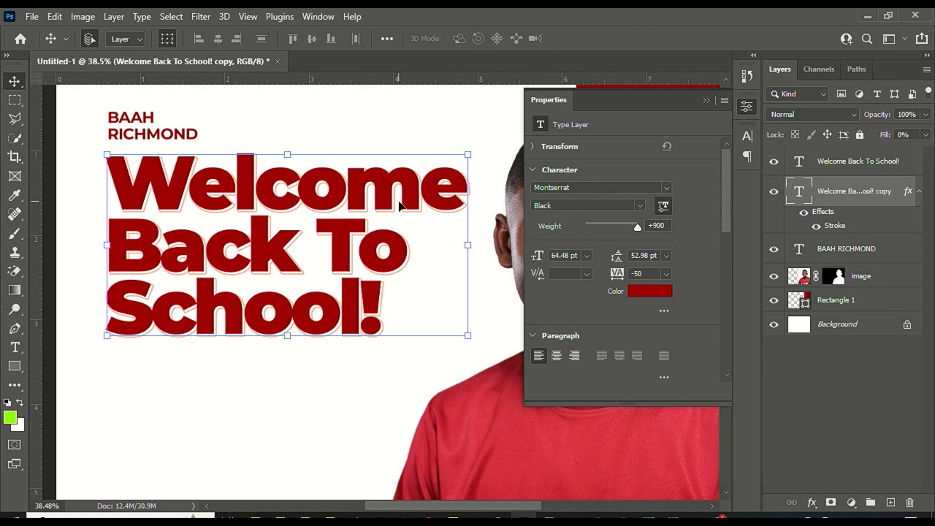
key("Right")
key("Down")
key("Down")
key("Down")
key("Down")
key("Down")
key("Down")
key("Down")
key("Down")
scroll(154, 216, "down", 2)
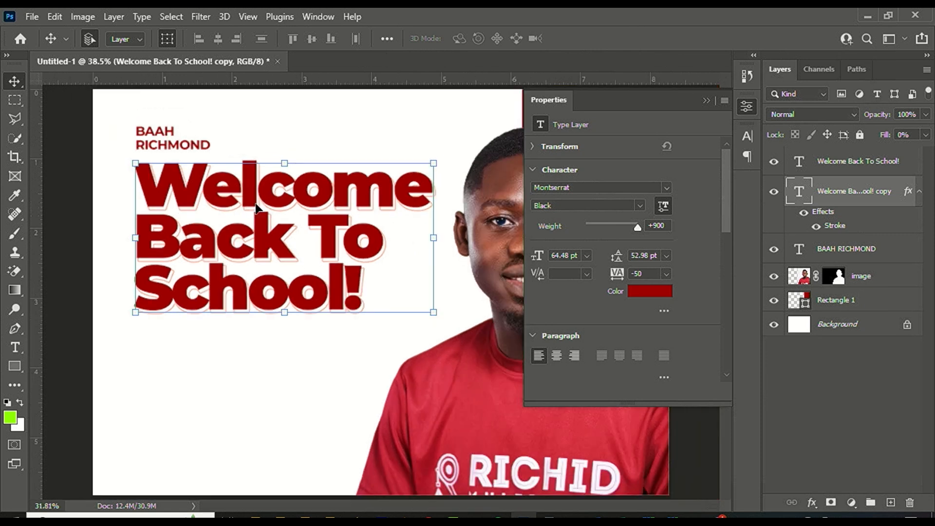
scroll(195, 215, "down", 1)
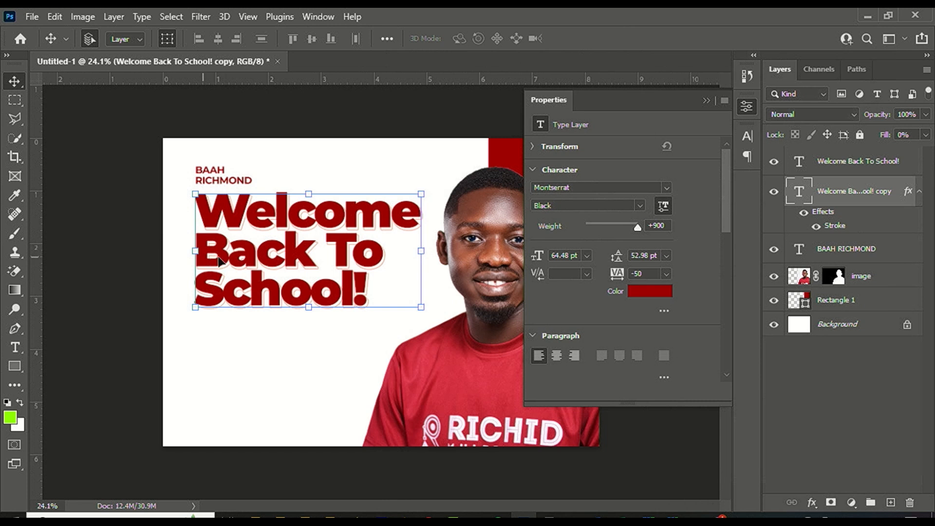
scroll(317, 356, "down", 1)
scroll(302, 292, "down", 2)
scroll(369, 276, "up", 2)
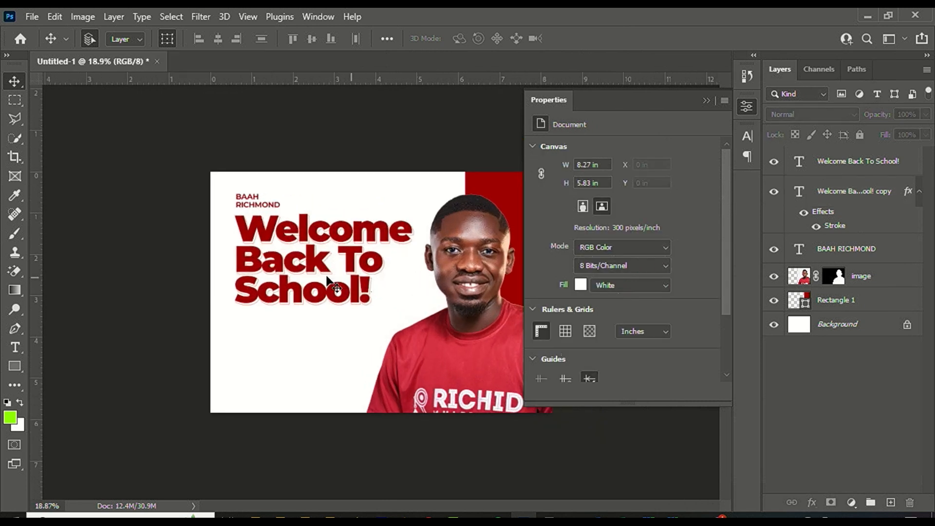
scroll(229, 300, "up", 1)
Change the Type tool colour from red to dark grey #323232 and start text below the headline.
left_click(16, 363)
left_click(15, 348)
scroll(46, 338, "up", 1)
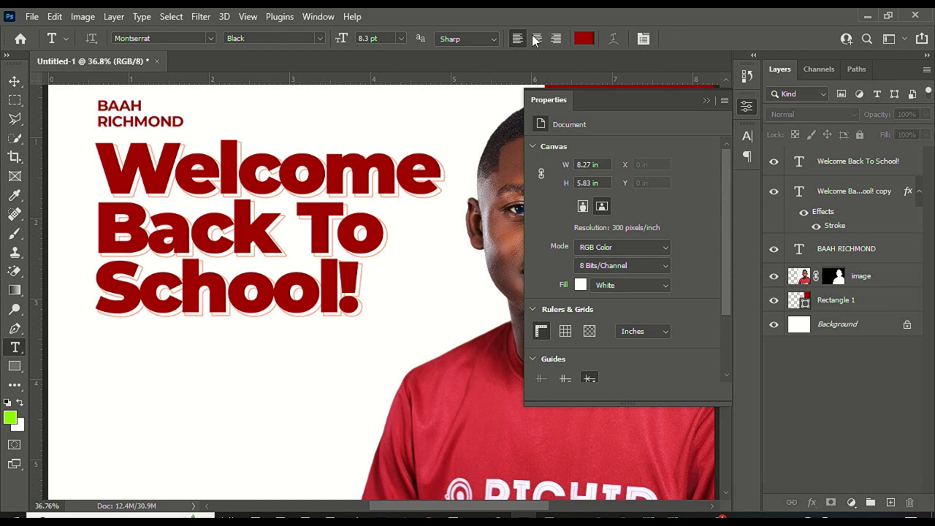
left_click(584, 38)
left_click_drag(559, 318, 509, 401)
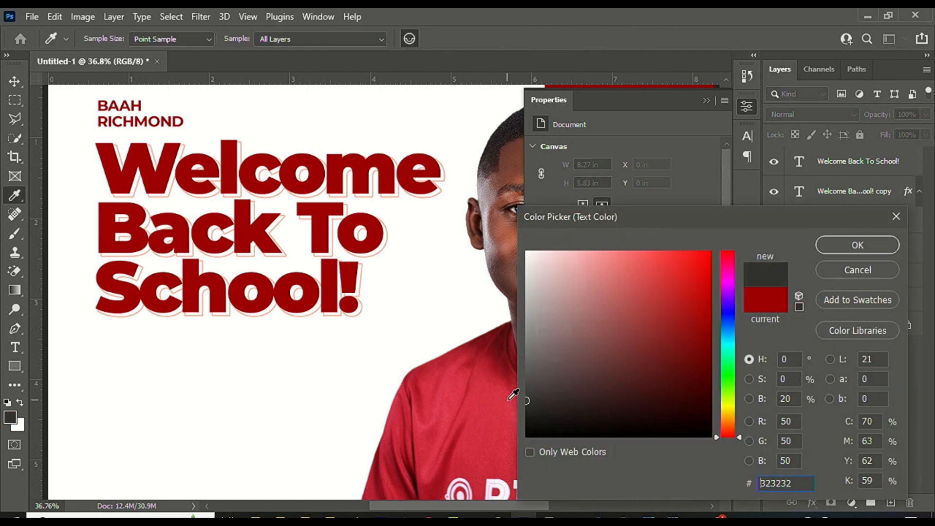
left_click(829, 248)
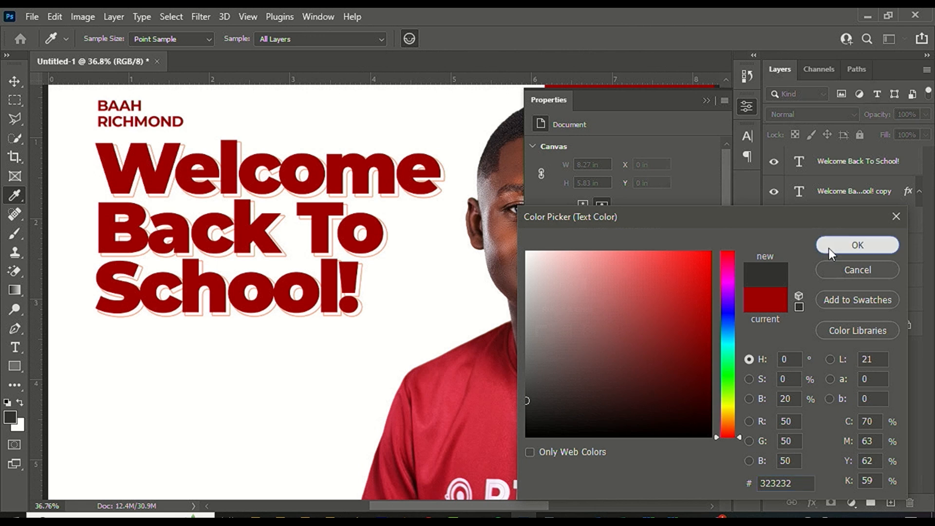
scroll(314, 282, "down", 5)
scroll(215, 336, "up", 4)
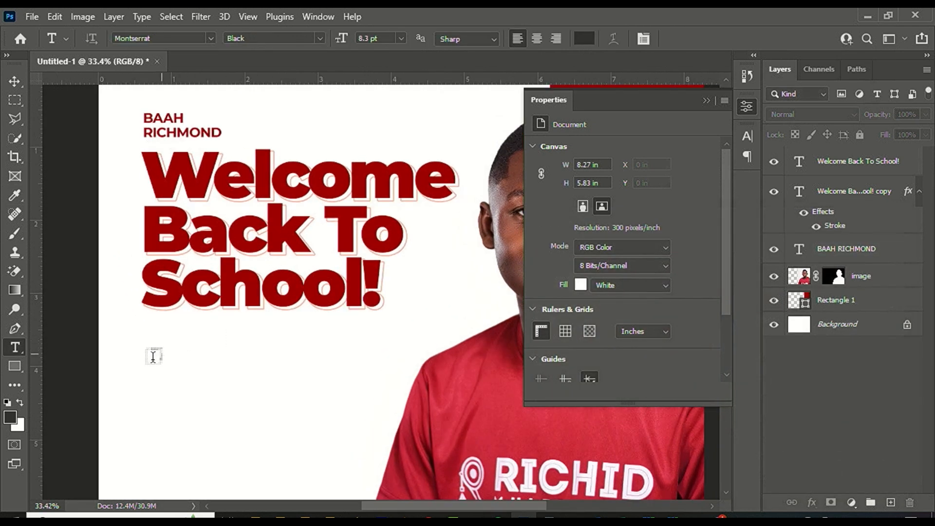
left_click(149, 331)
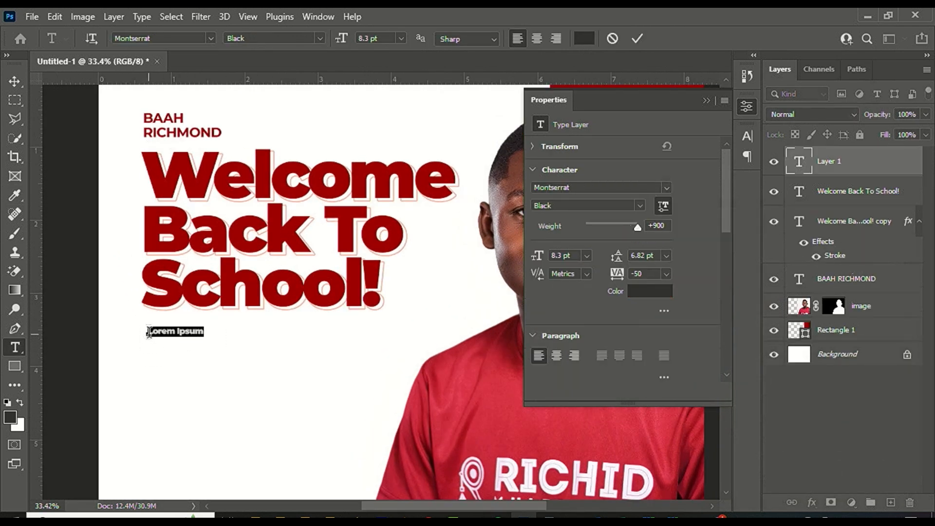
Type the body text lines from 'Welcome back to School' through 'to embark on this new journey'.
type("Welc")
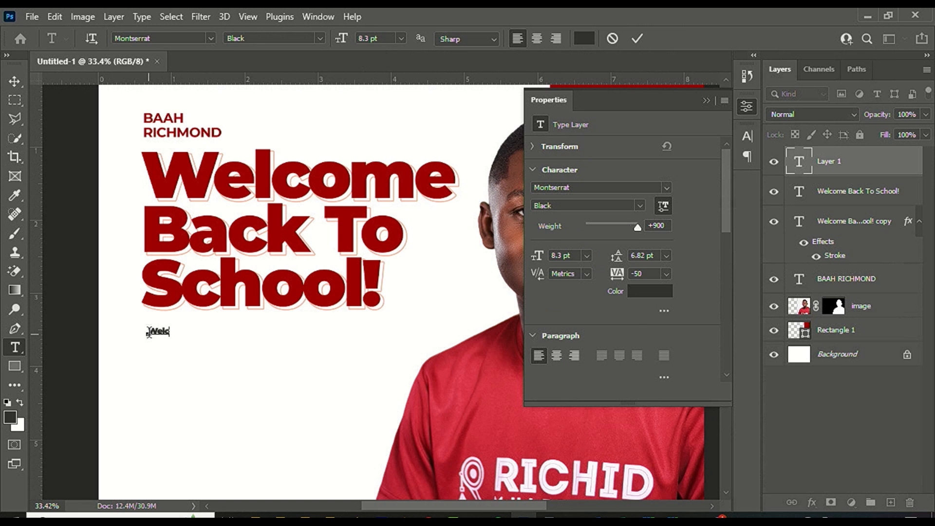
type("ome back to School!")
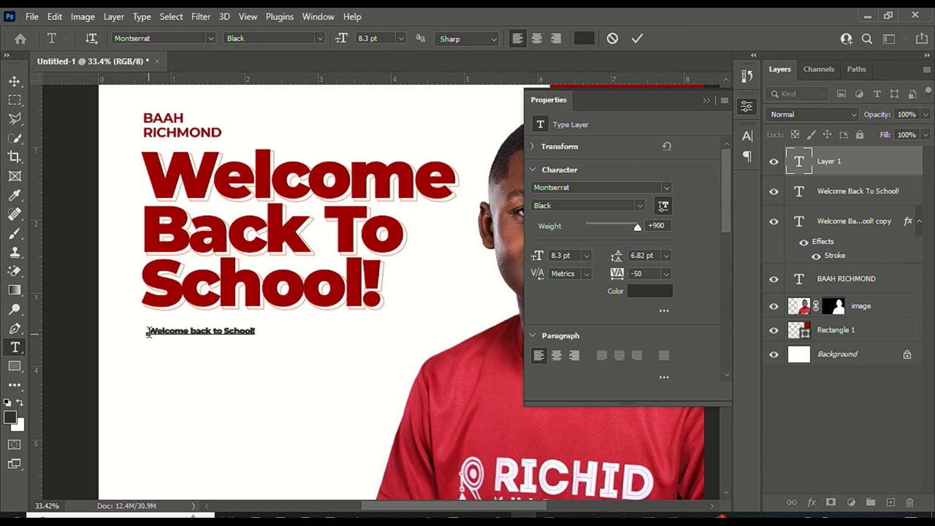
key("Return")
type("I am thrilled ti see you again")
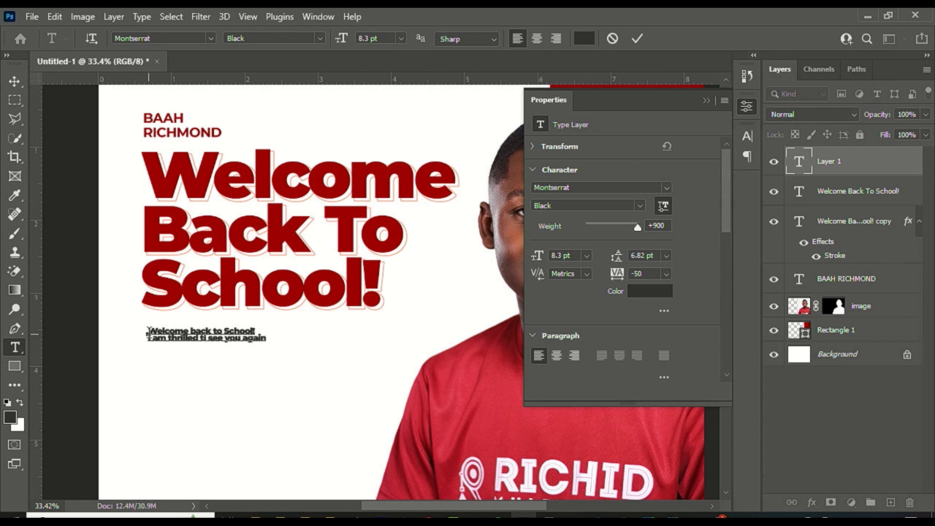
type(" and n")
key("BackSpace")
key("BackSpace")
type("Can't wait")
type("to e")
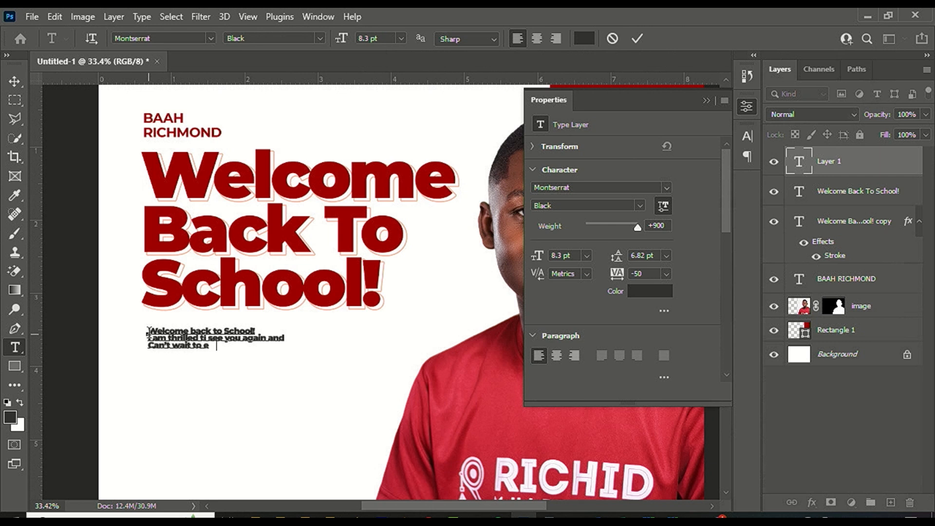
type("mbark on this ne")
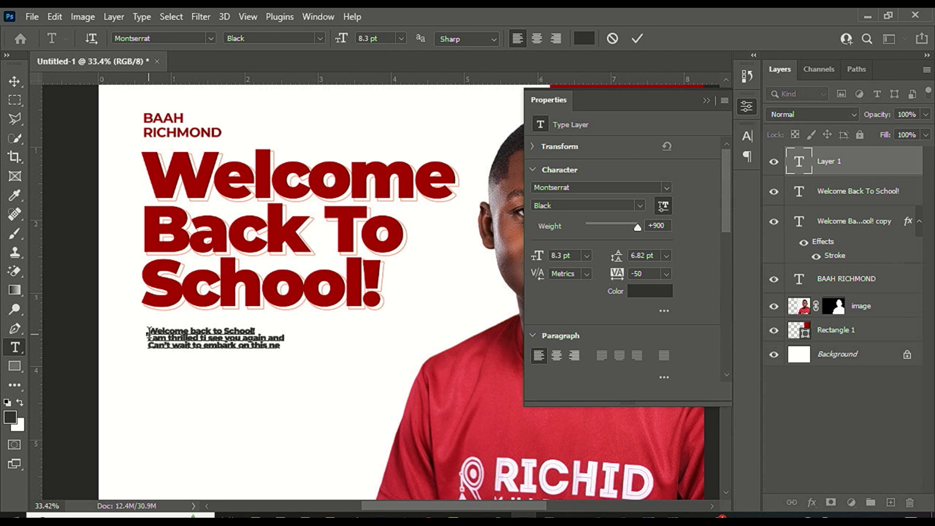
type("w")
key("Return")
type("Journ")
Continue the body text through 'achievement together. Wishing you a fantastic Semester ahead.'.
key("BackSpace")
key("BackSpace")
type("ney toof discovery")
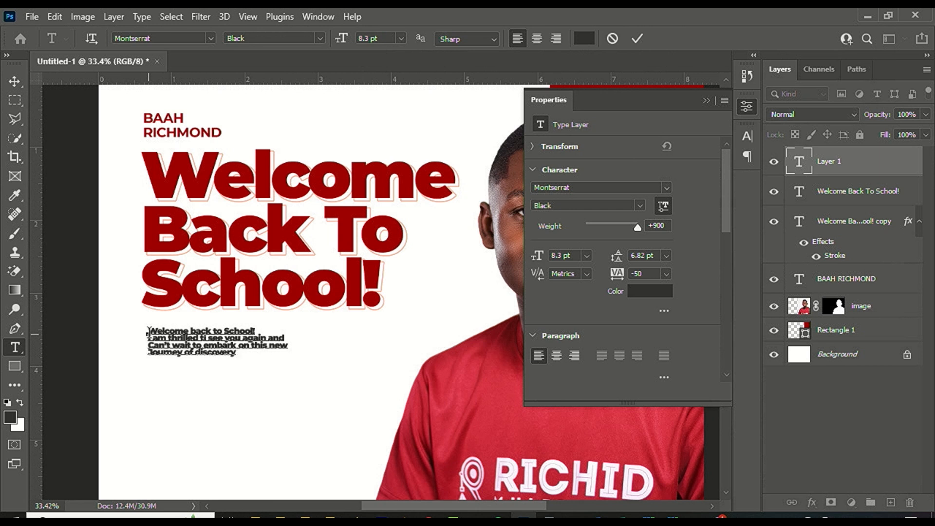
type(" and ach")
type("ie")
type("ve")
type("em")
type("en ")
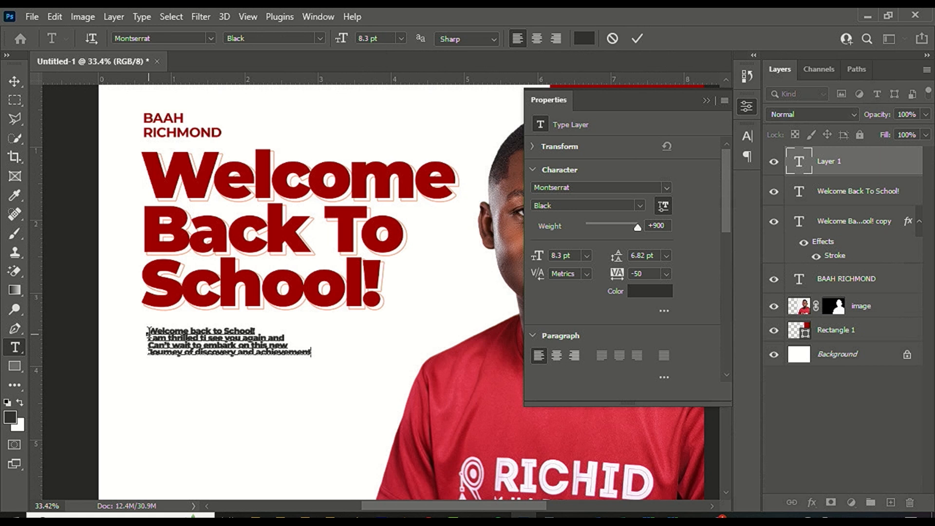
type(" together")
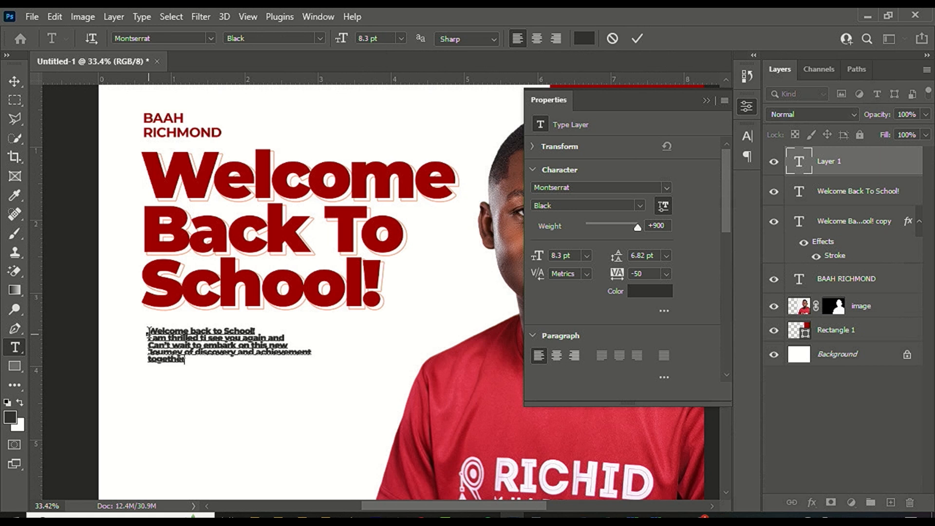
type(". Wishing you a fan")
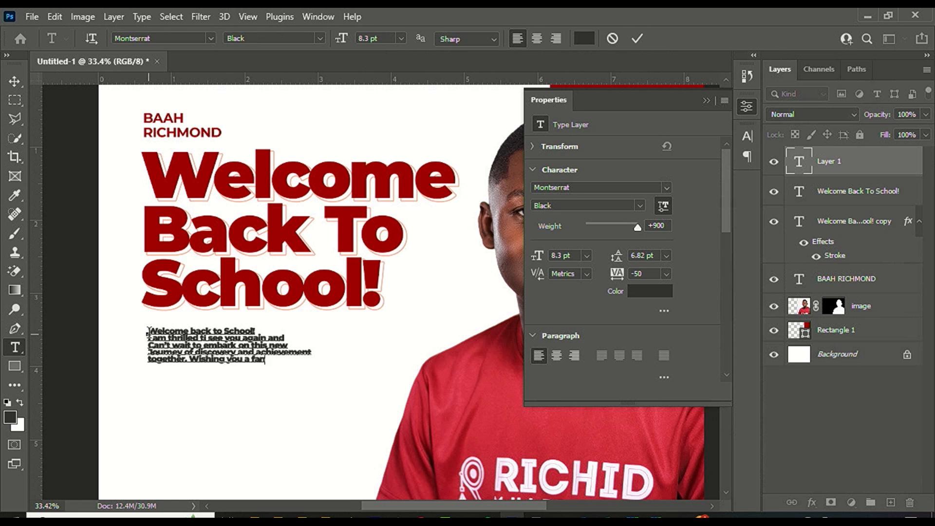
type("tast")
type("ic")
type("Semester")
type(" A")
key("BackSpace")
type("ahead.")
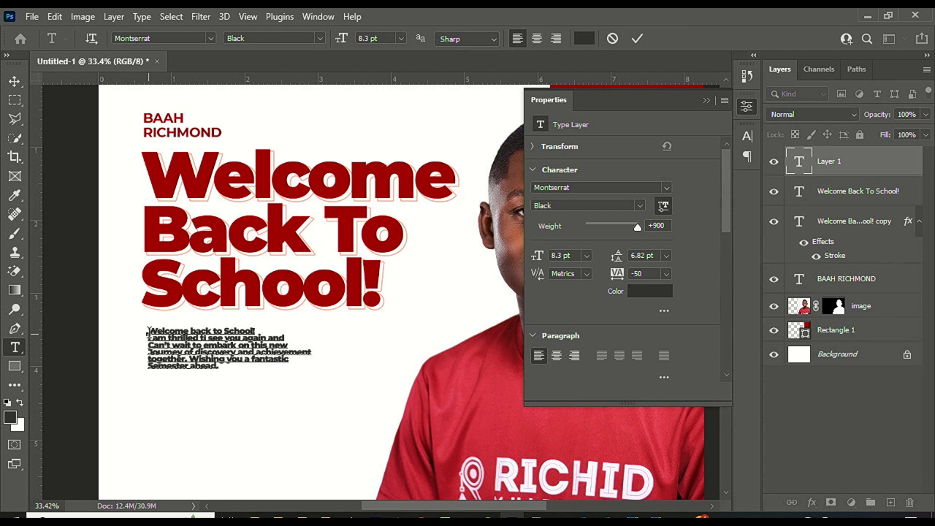
Commit the body text and set it to Montserrat Medium, 14 pt, with 16 pt leading.
left_click(638, 39)
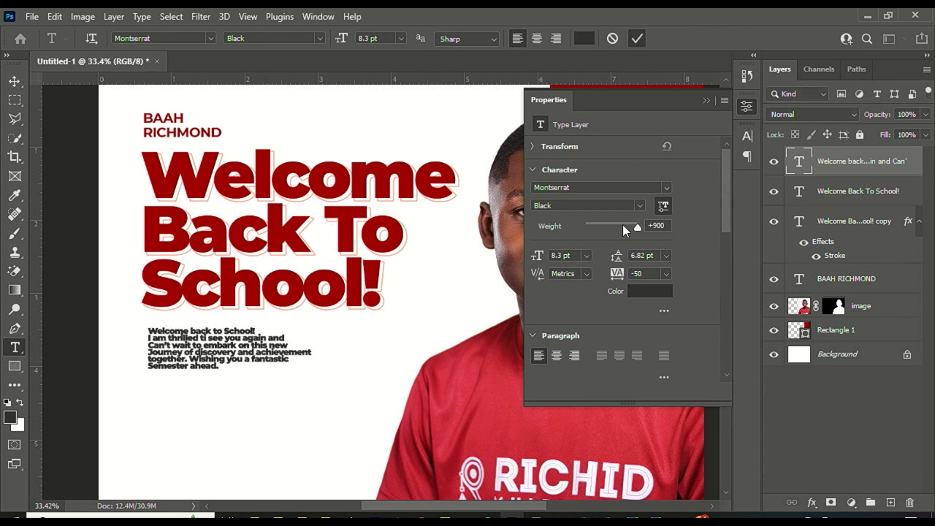
left_click(639, 205)
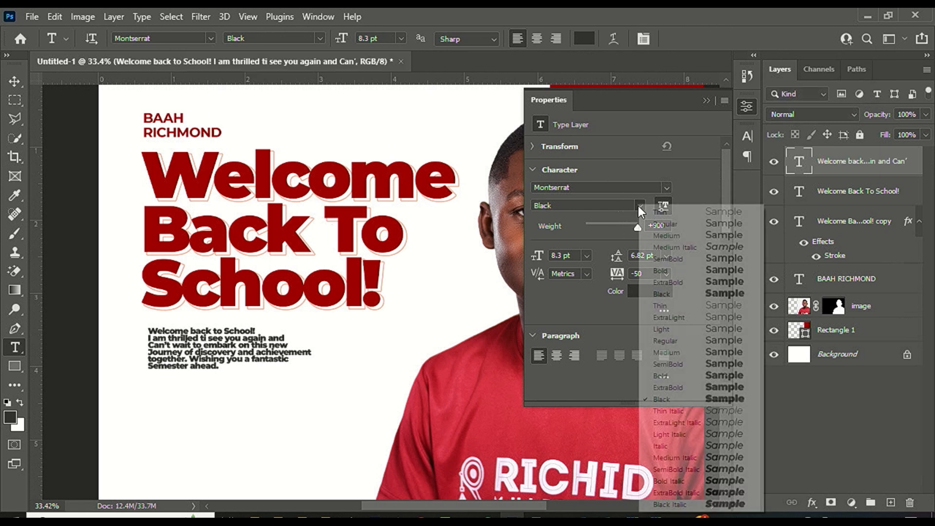
left_click(685, 348)
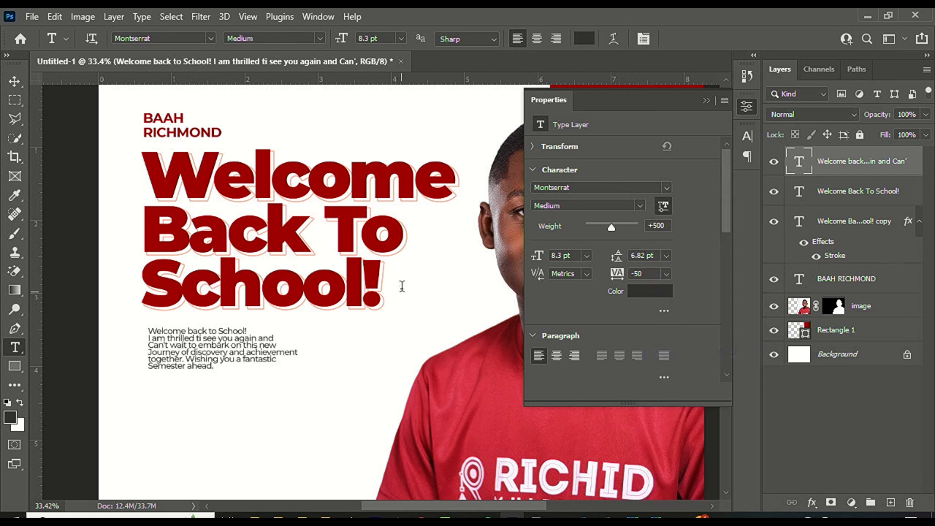
left_click(14, 81)
left_click(587, 255)
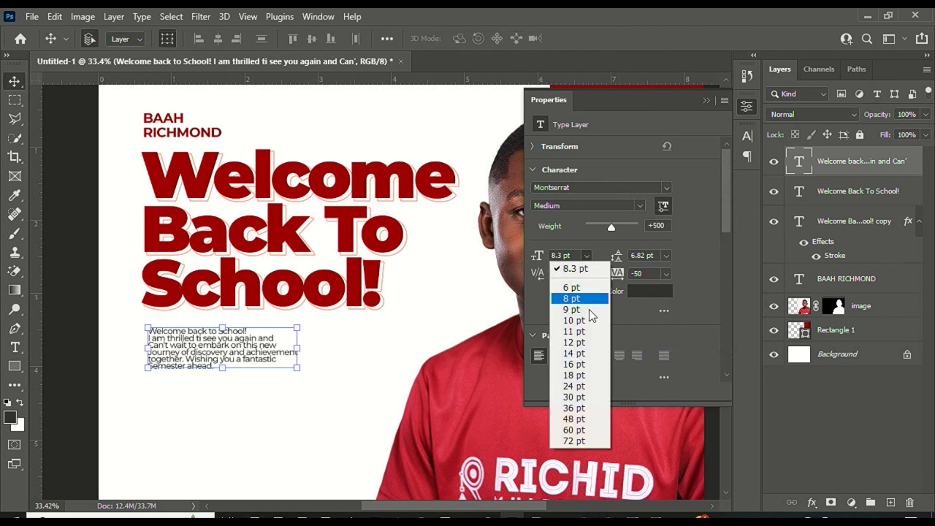
left_click(590, 353)
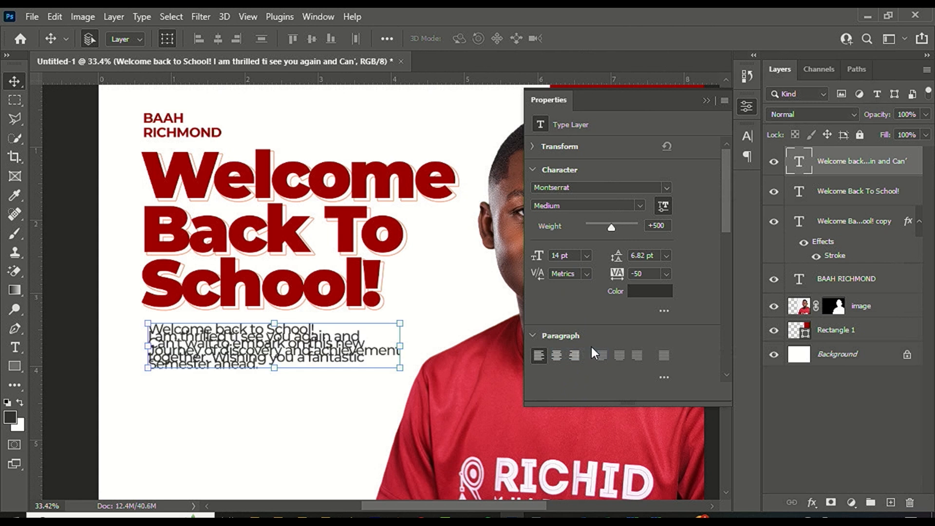
left_click(667, 255)
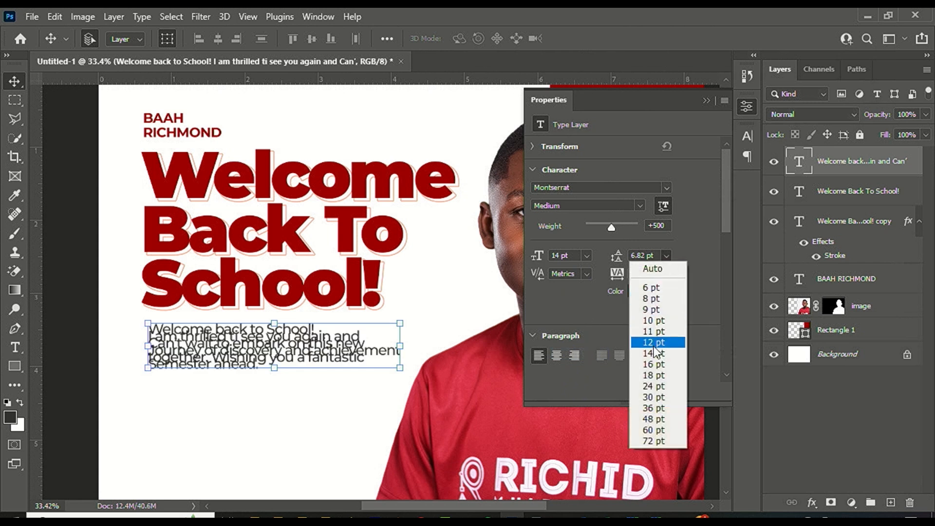
left_click(659, 366)
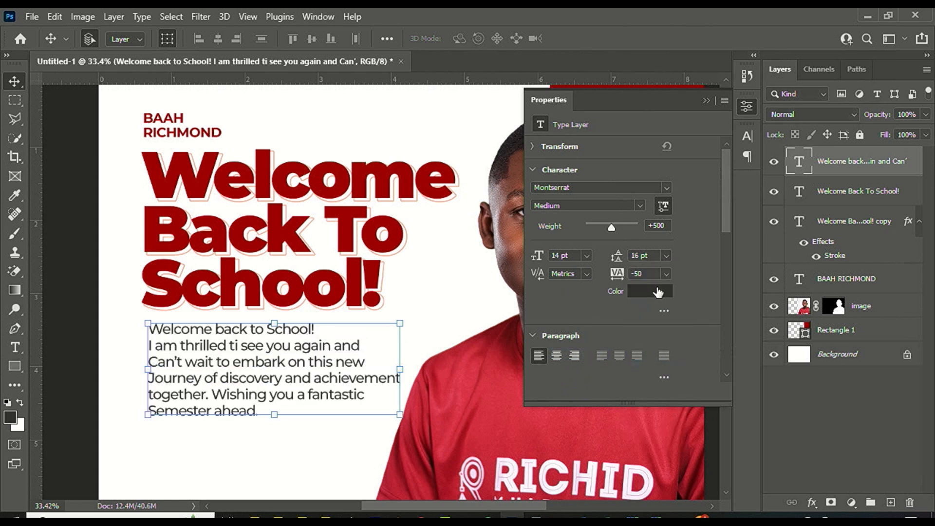
left_click(663, 258)
left_click(662, 258)
scroll(253, 343, "up", 1)
scroll(302, 348, "up", 1)
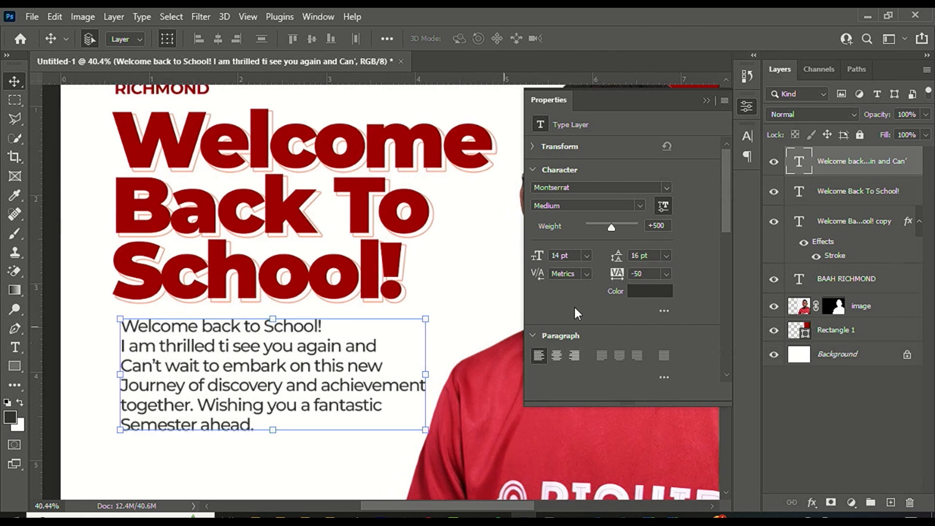
scroll(305, 312, "down", 3)
Nudge the body text block up with Shift+Up so it sits closer under the headline.
scroll(200, 289, "down", 3)
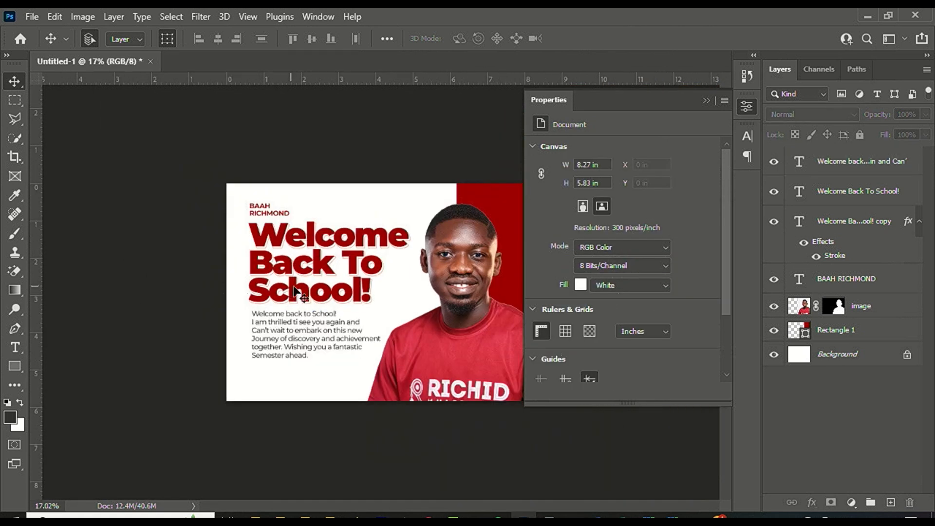
scroll(436, 255, "up", 2)
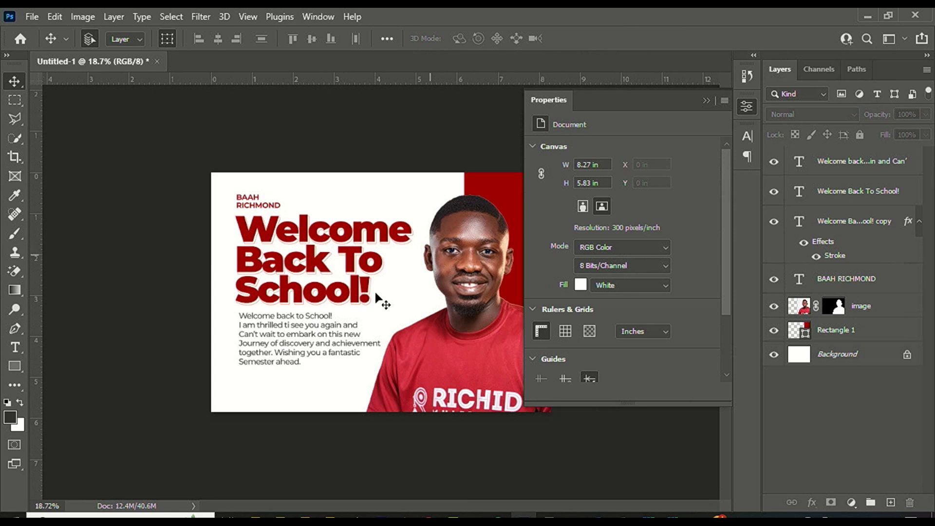
scroll(382, 301, "up", 2)
scroll(319, 376, "down", 1)
scroll(286, 388, "up", 1)
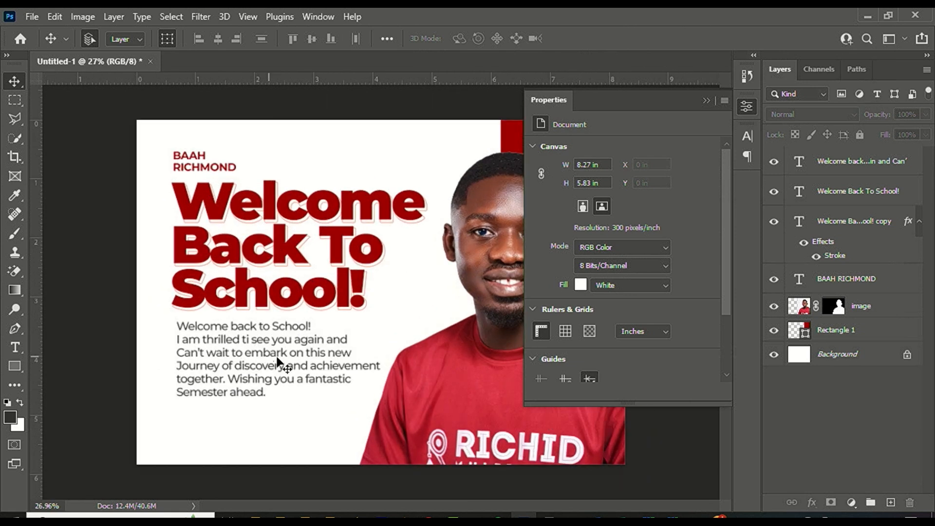
left_click(278, 359)
key("shift+Up")
key("shift+Up")
key("shift+Up")
key("shift+Up")
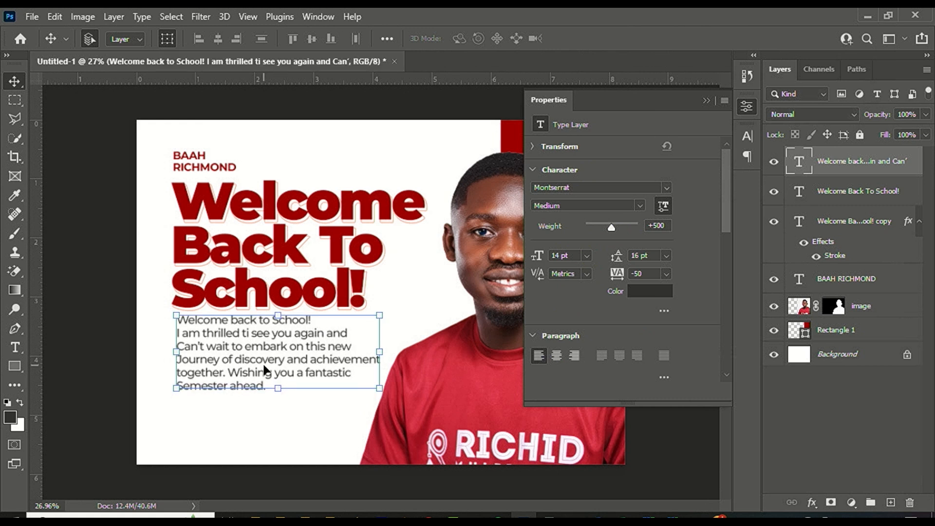
scroll(241, 331, "down", 3)
left_click(399, 168)
scroll(381, 293, "up", 2)
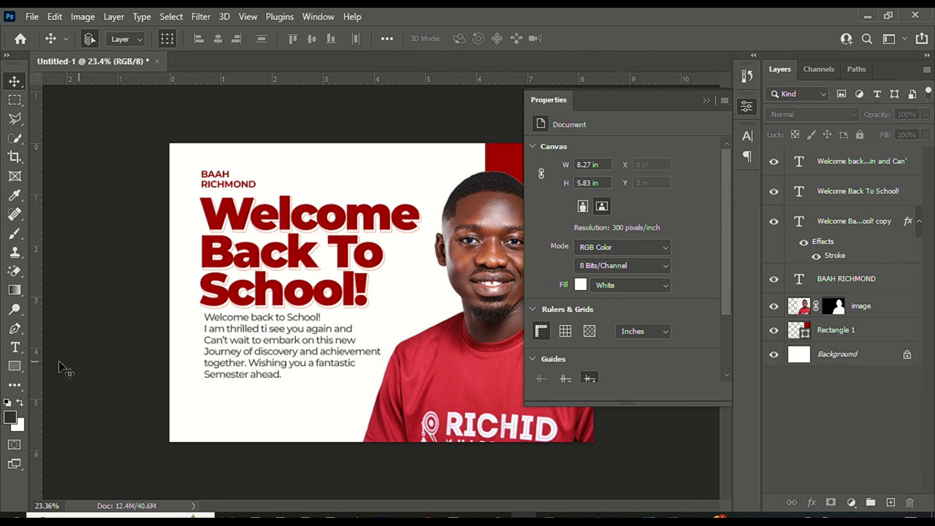
Draw a small rectangle below the body text and round its corners to 49 px.
left_click(17, 369)
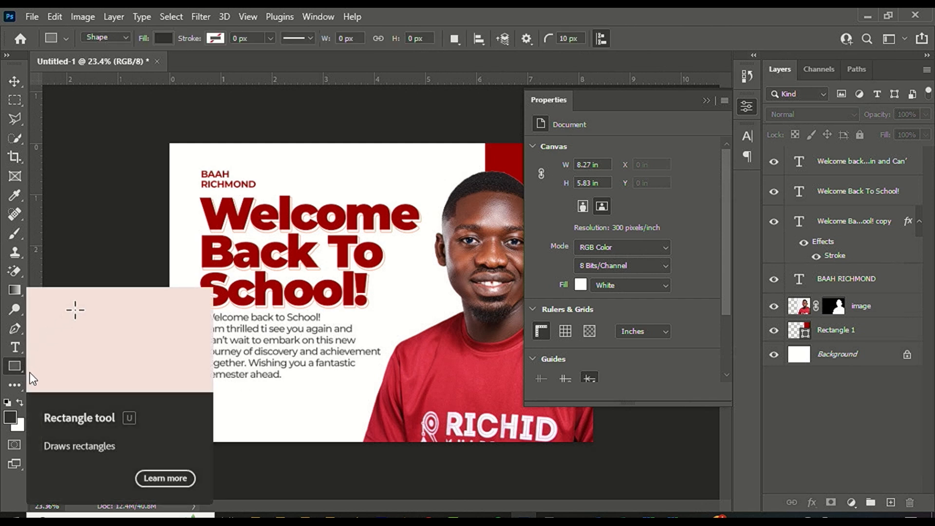
left_click_drag(205, 385, 279, 417)
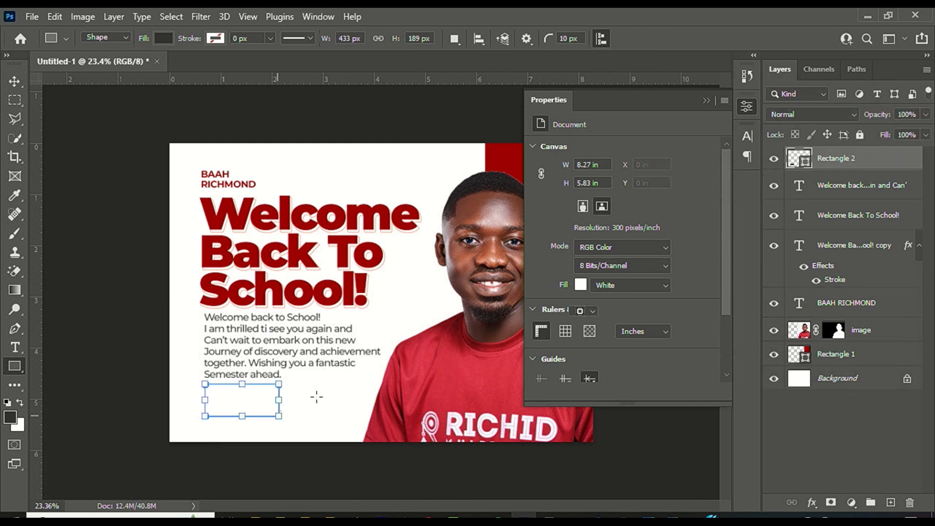
scroll(245, 439, "up", 7)
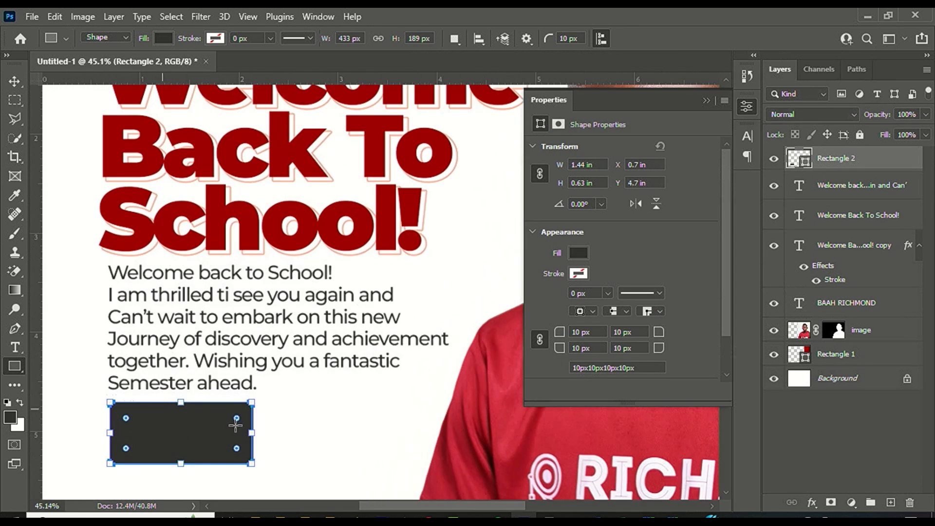
scroll(236, 425, "up", 3)
left_click_drag(234, 412, 229, 414)
scroll(230, 404, "down", 2)
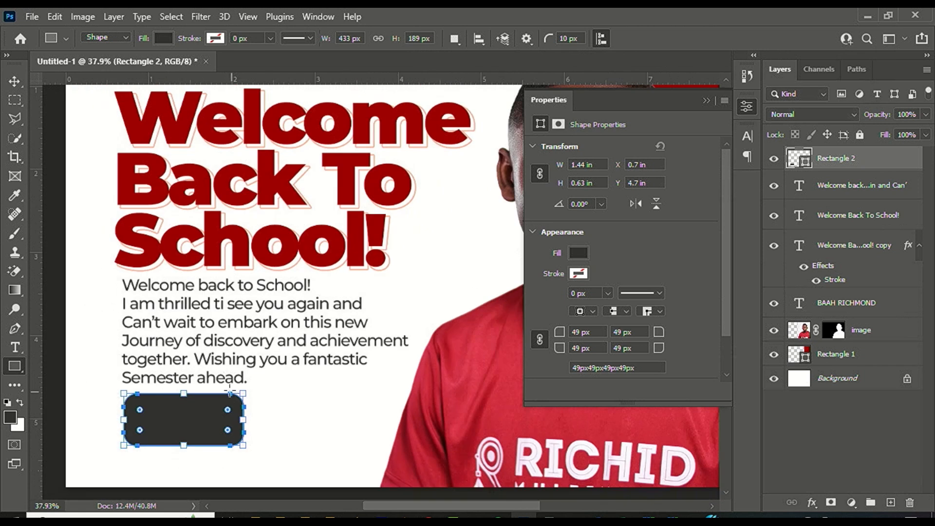
Fill the rectangle with the headline's dark red, #9f0000, sampled from the exclamation mark.
left_click(18, 80)
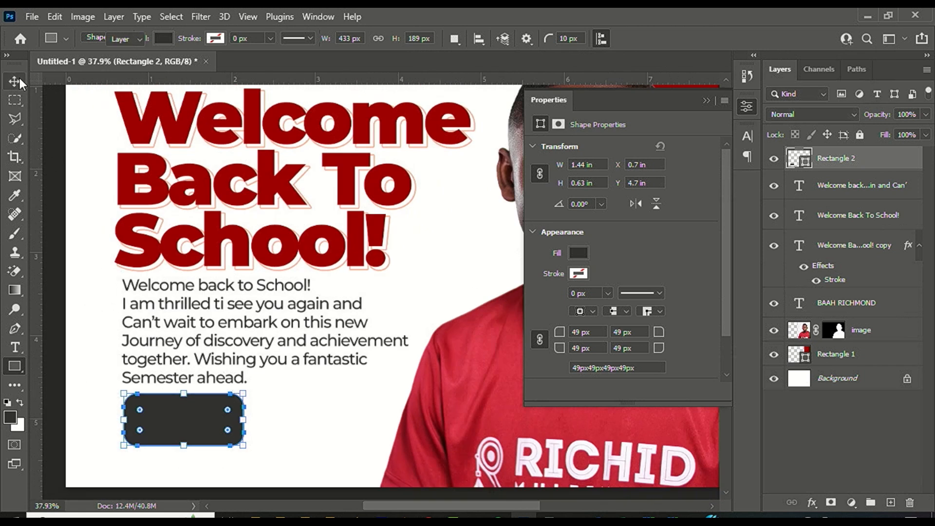
left_click(580, 253)
left_click(556, 253)
left_click(362, 236)
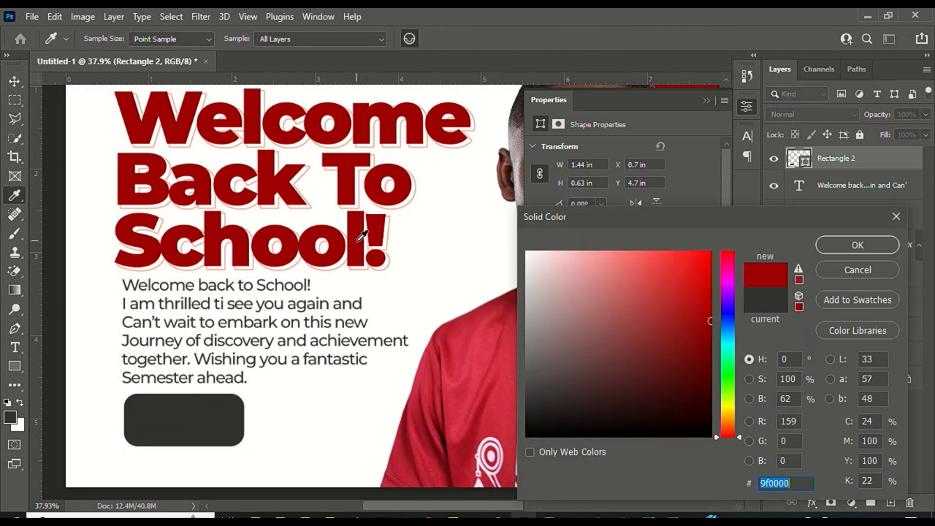
key("Return")
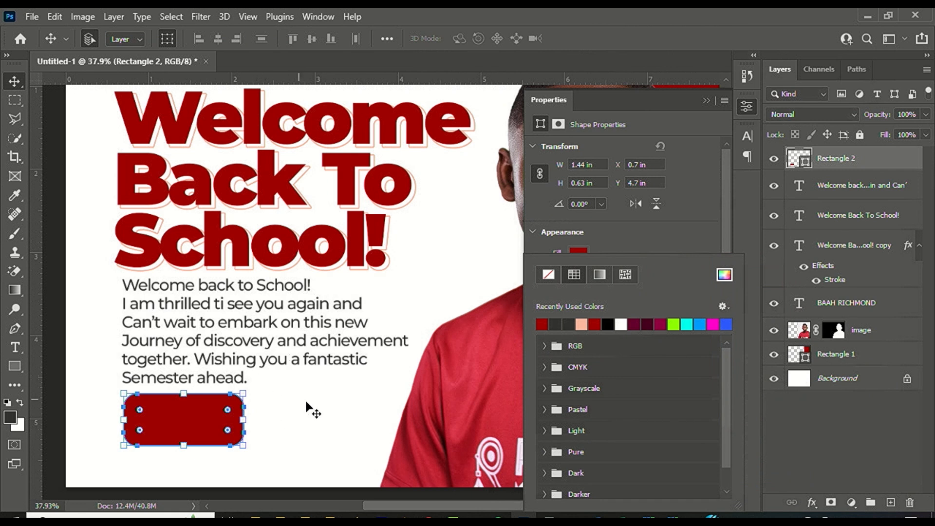
left_click(303, 413)
left_click(303, 413)
scroll(297, 414, "down", 3)
scroll(236, 398, "up", 2)
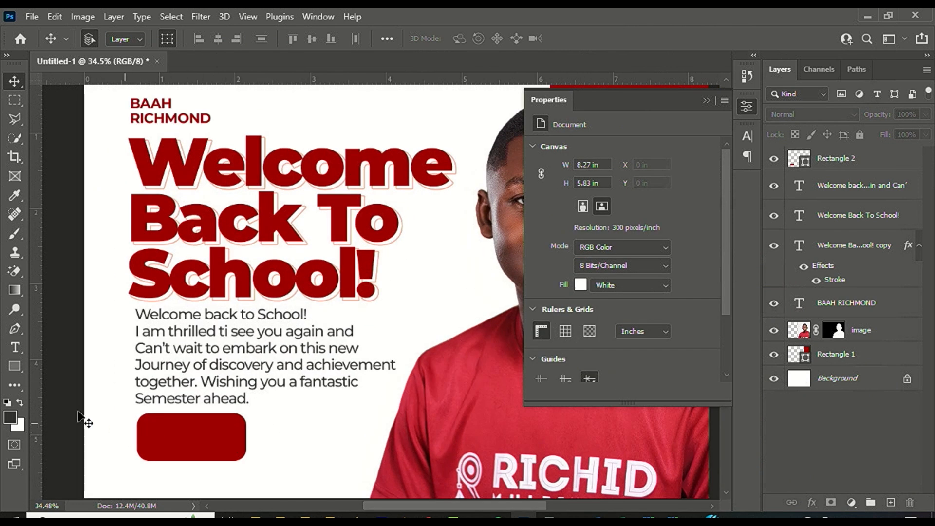
Type the man's name on two lines in a new text box beside the button.
left_click(19, 346)
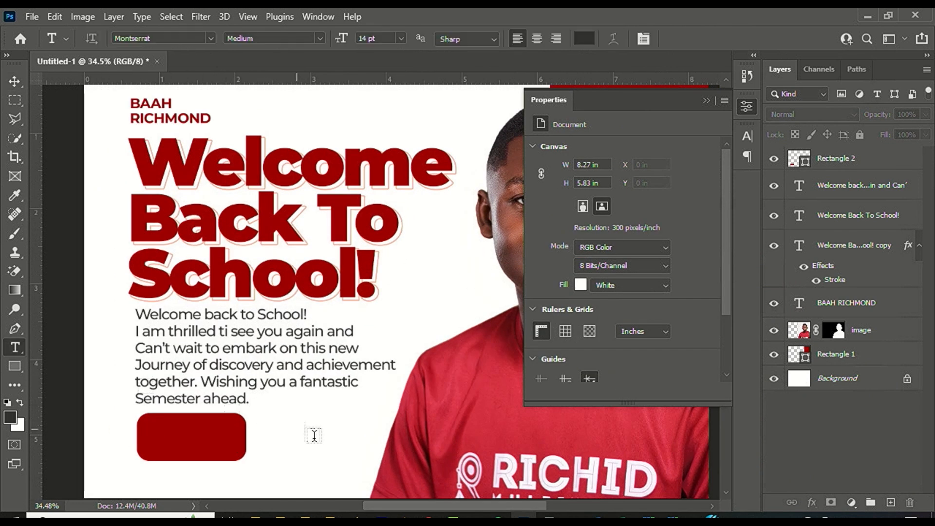
left_click(315, 433)
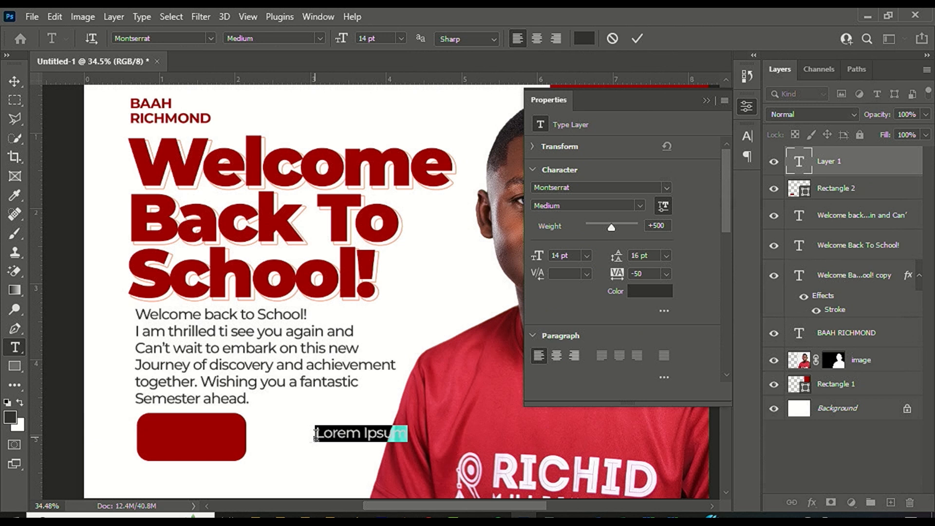
key("Return")
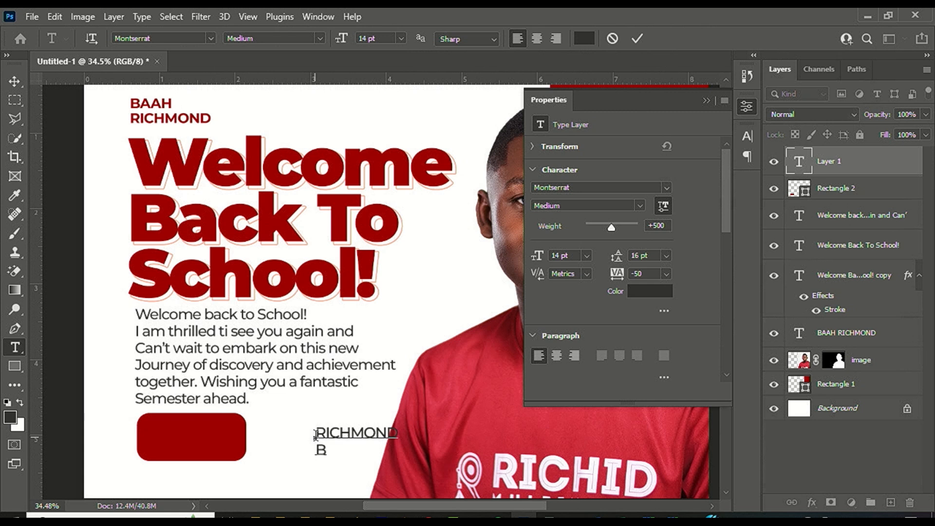
key("ctrl+Return")
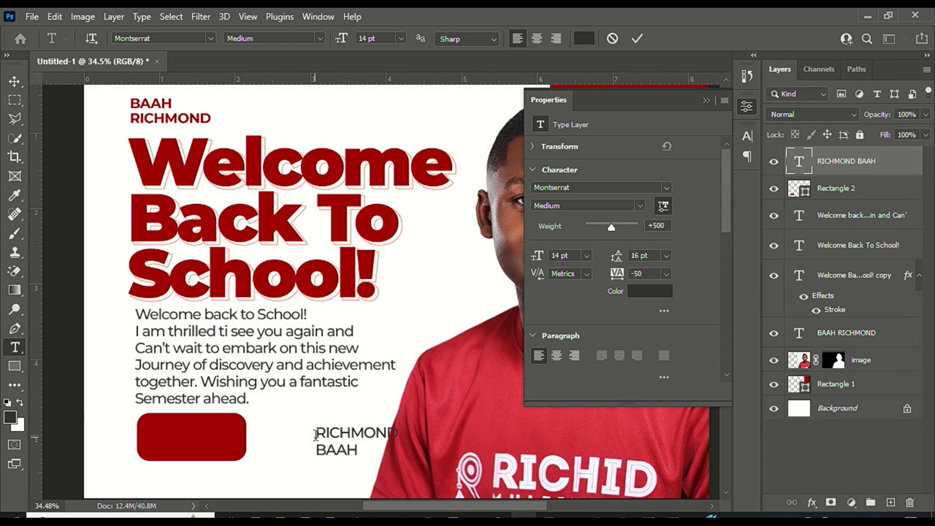
Move the name into the red button and make it white Montserrat ExtraBold.
key("v")
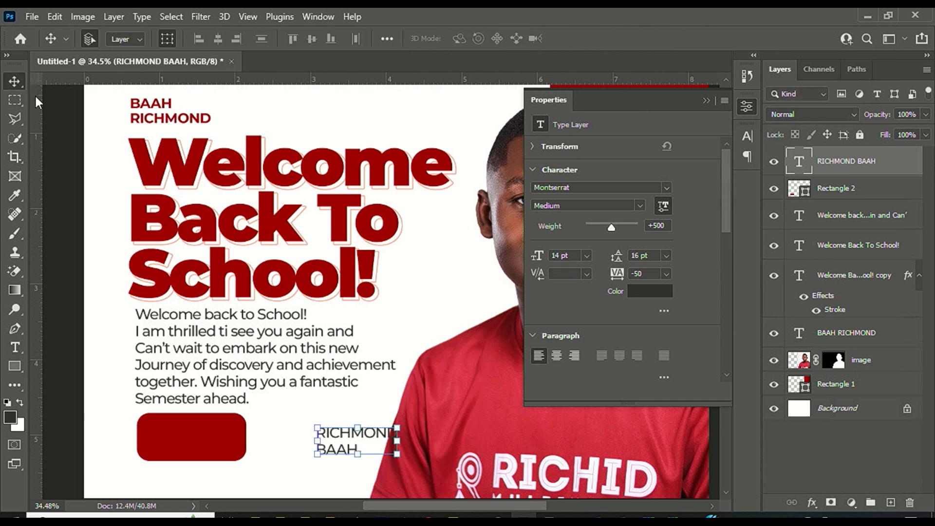
left_click_drag(385, 438, 192, 429)
left_click(639, 206)
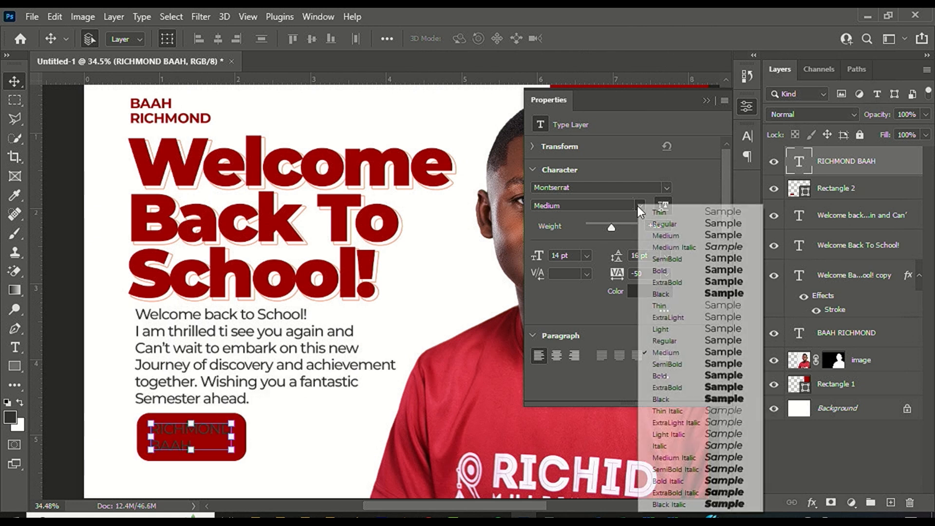
left_click(684, 387)
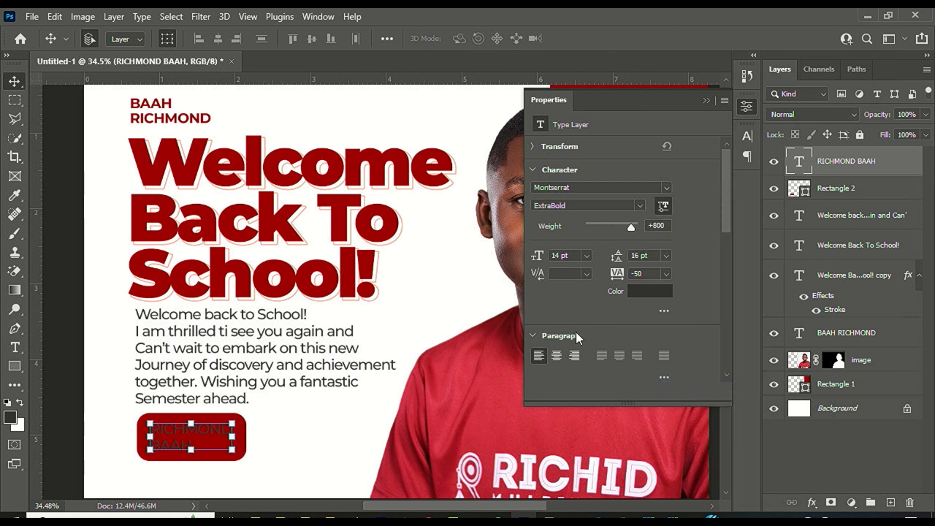
left_click(651, 292)
left_click_drag(617, 306, 475, 205)
key("Return")
key("v")
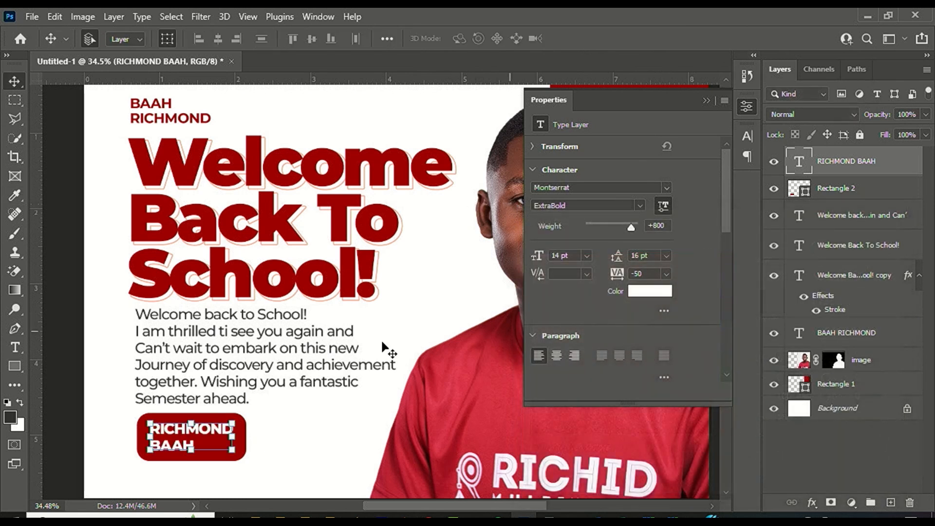
scroll(226, 484, "up", 5)
scroll(323, 298, "down", 3)
scroll(41, 379, "up", 3)
scroll(41, 378, "up", 1)
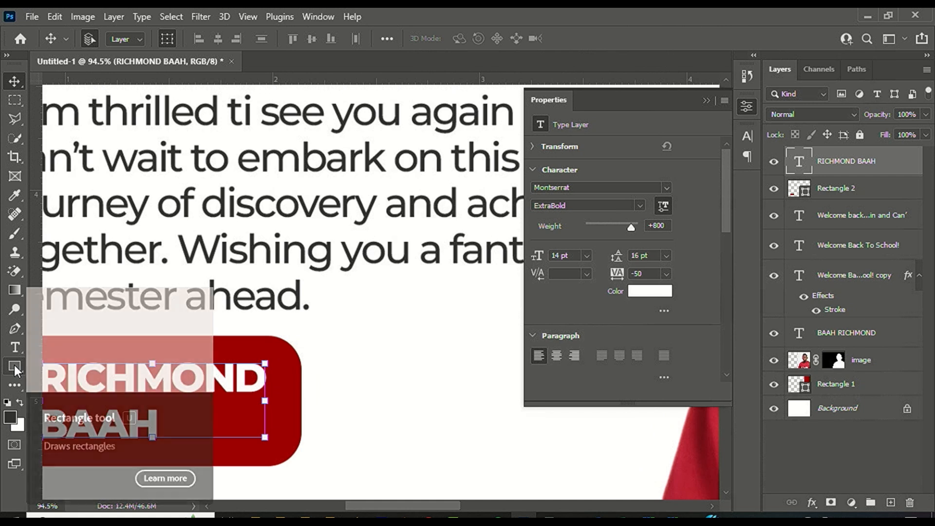
left_click(13, 366)
scroll(166, 414, "up", 1)
Draw a small peach bar beside the name's second line.
left_click(92, 367)
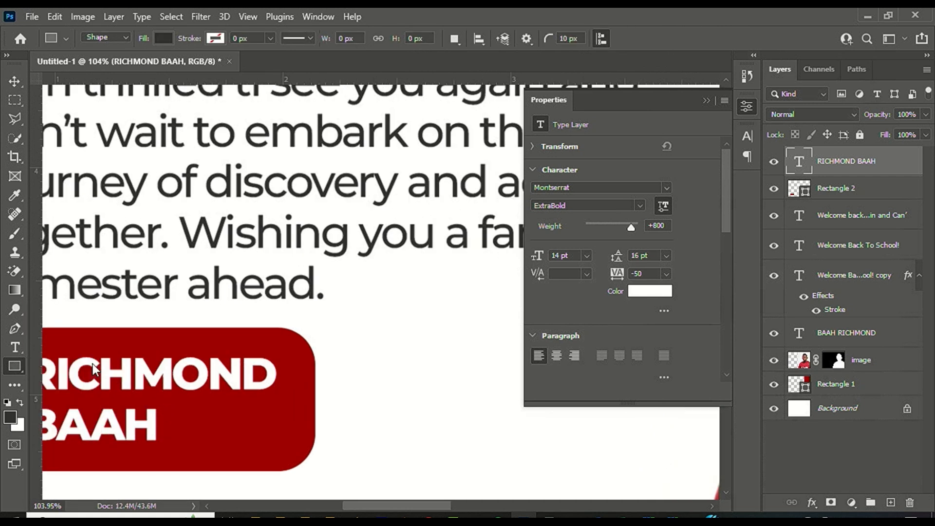
left_click_drag(171, 408, 284, 440)
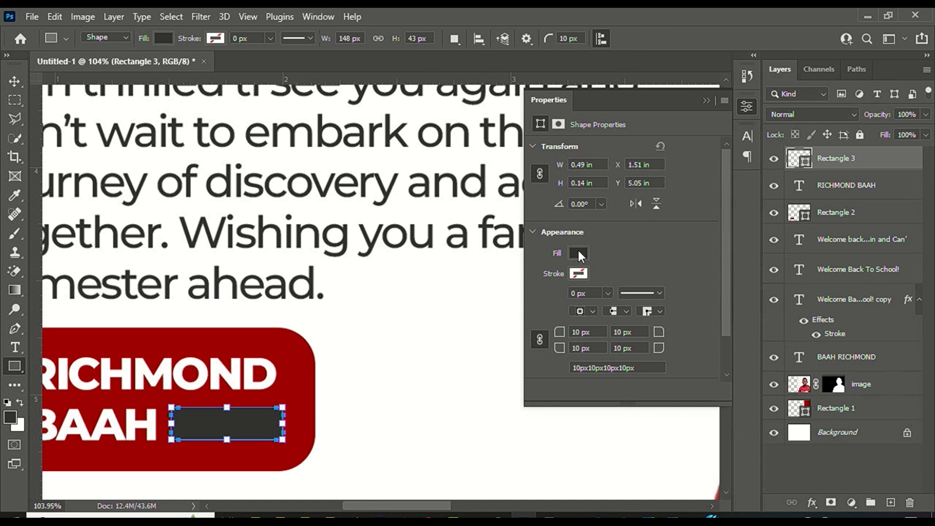
left_click(579, 254)
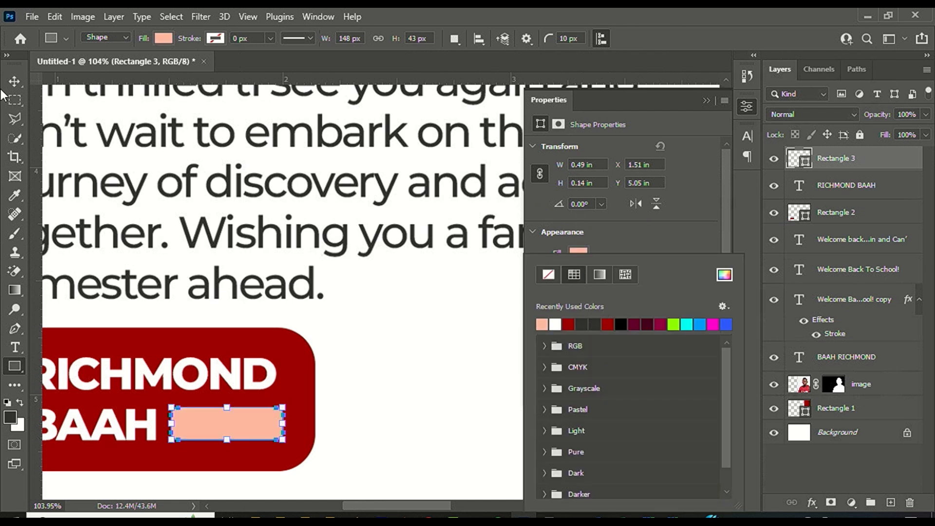
left_click(20, 81)
scroll(302, 316, "down", 5)
left_click(379, 370)
scroll(188, 383, "down", 5)
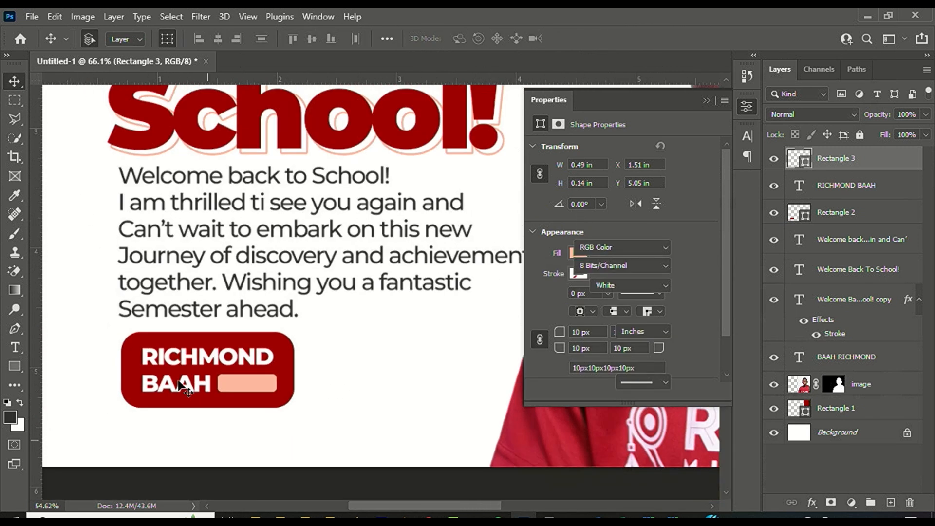
scroll(318, 382, "up", 2)
Draw a second button right of the first with 43 px corners, filled with the recent dark red.
left_click(12, 366)
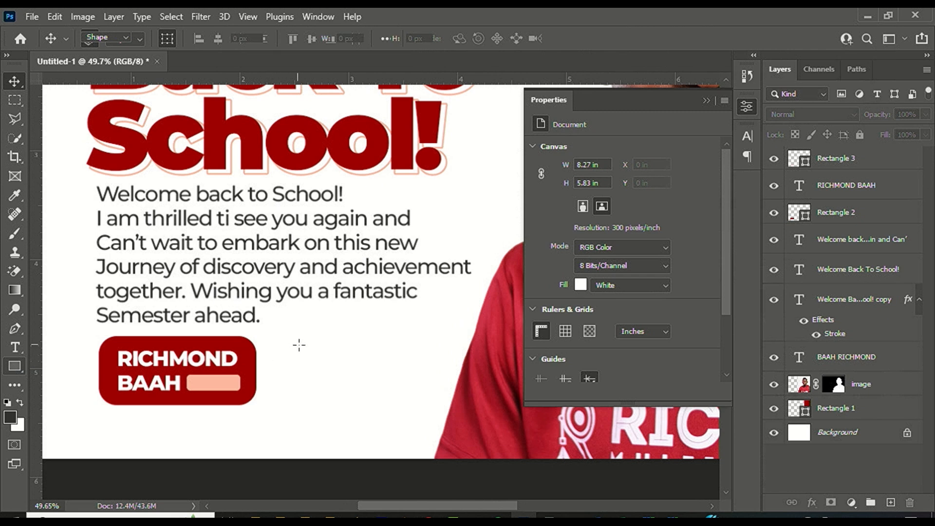
left_click_drag(285, 339, 428, 403)
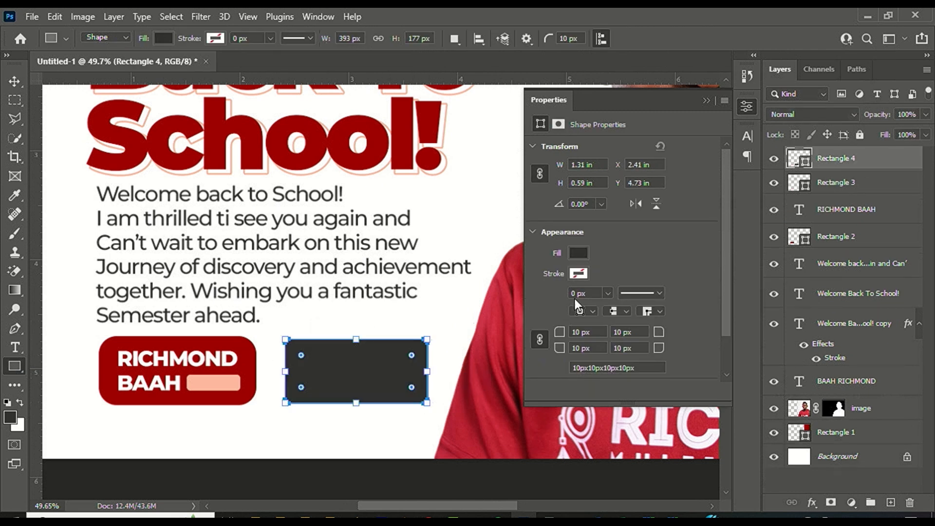
scroll(429, 349, "up", 3)
left_click_drag(414, 350, 405, 340)
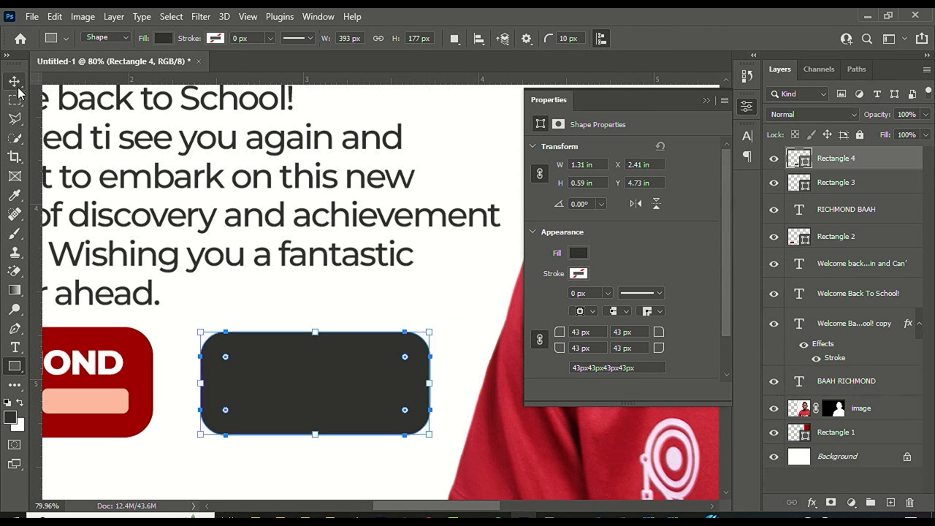
left_click(15, 82)
left_click(578, 253)
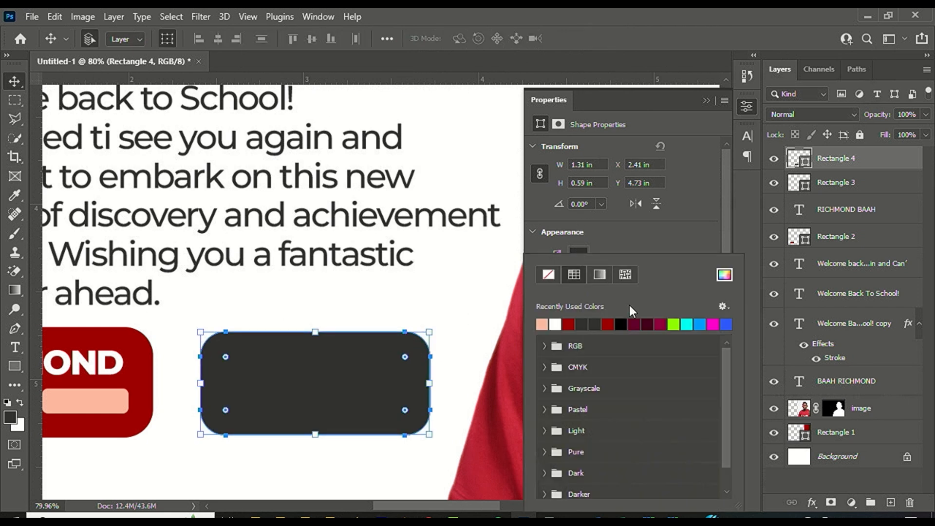
left_click(571, 323)
left_click(391, 300)
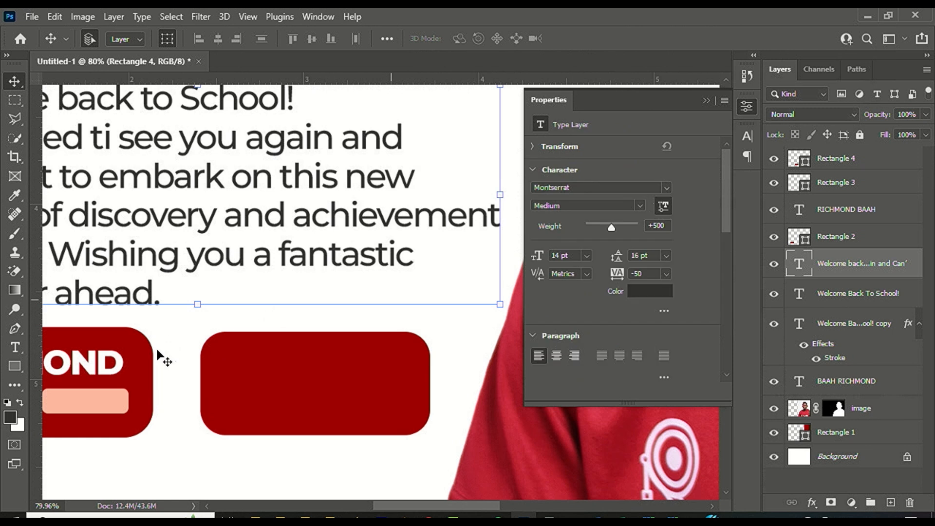
Add button text inside the second button, with HOPEFUL '24 on its own line.
left_click(15, 348)
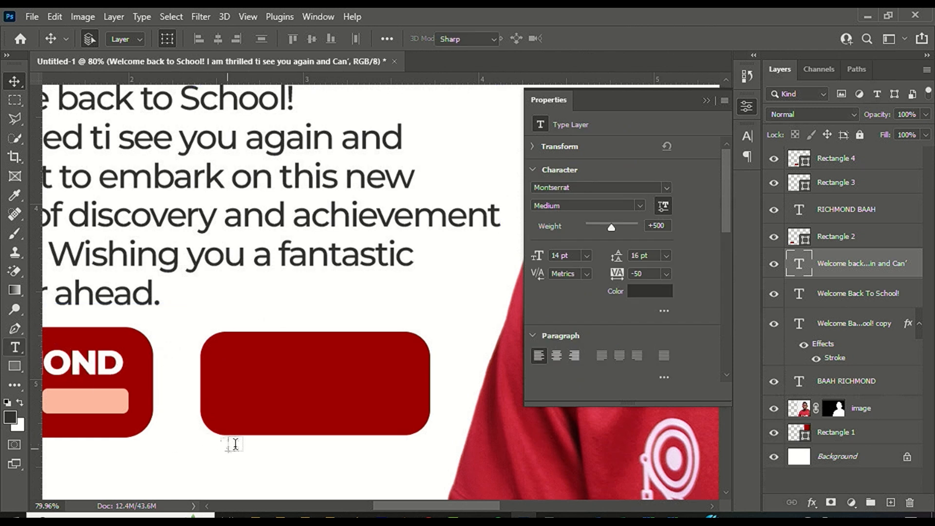
left_click(228, 360)
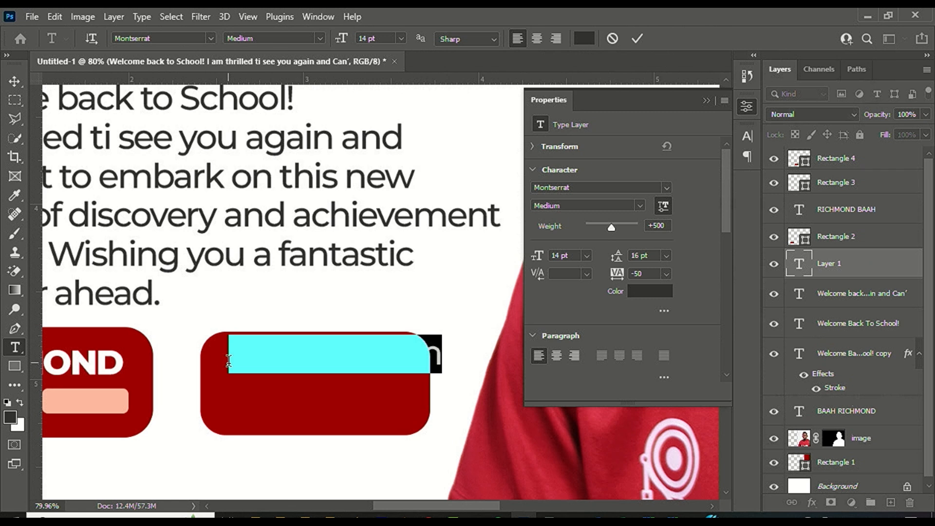
key("BackSpace")
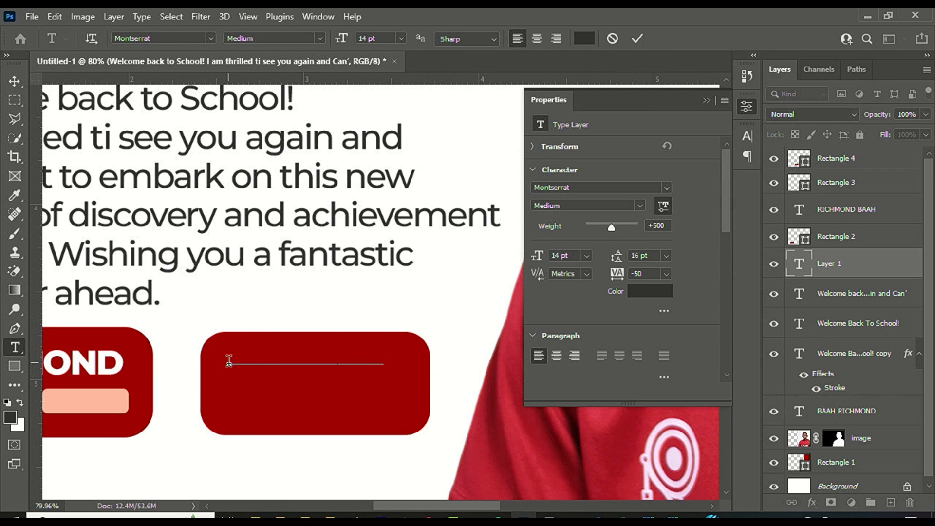
key("Return")
type("_________H")
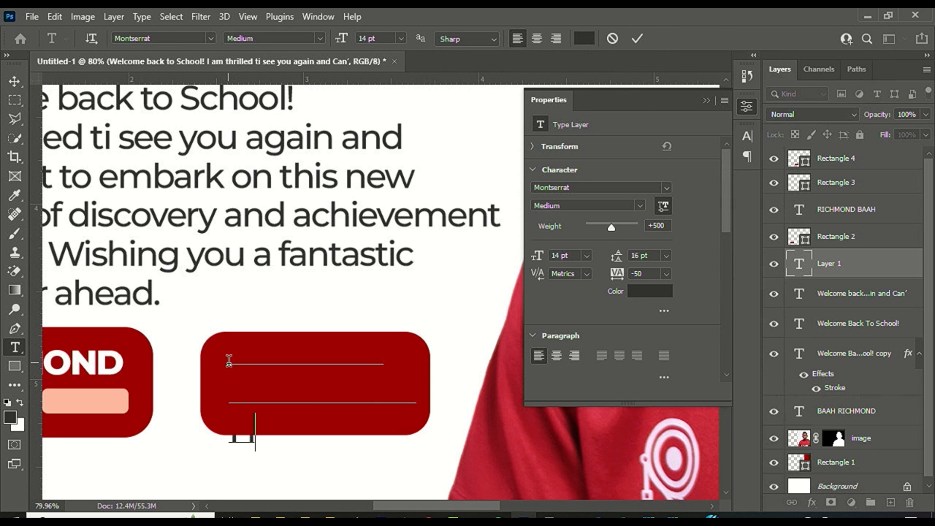
type("OPE")
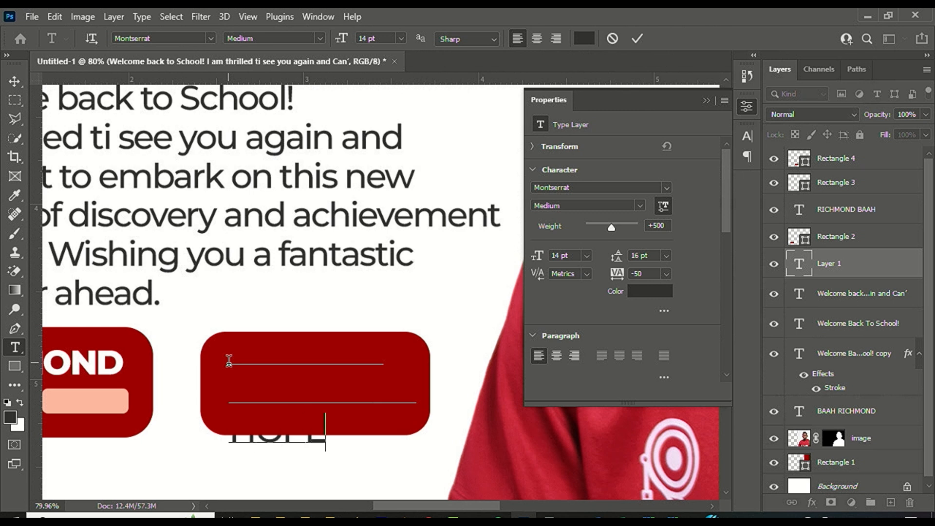
type("FUL '24")
key("ctrl+Return")
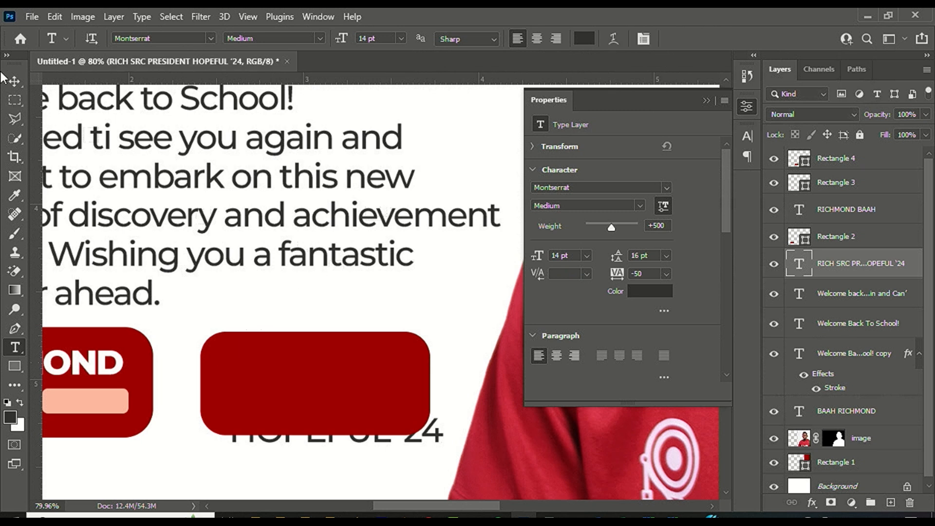
Drag the HOPEFUL '24 text layer to the top of the Layers stack, above Rectangle 4.
left_click(20, 83)
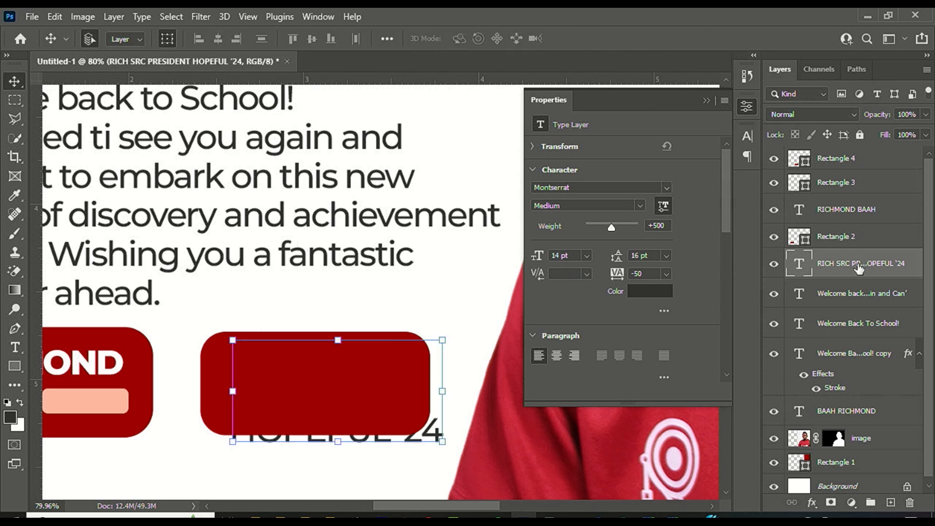
left_click_drag(857, 260, 872, 273)
left_click(408, 372)
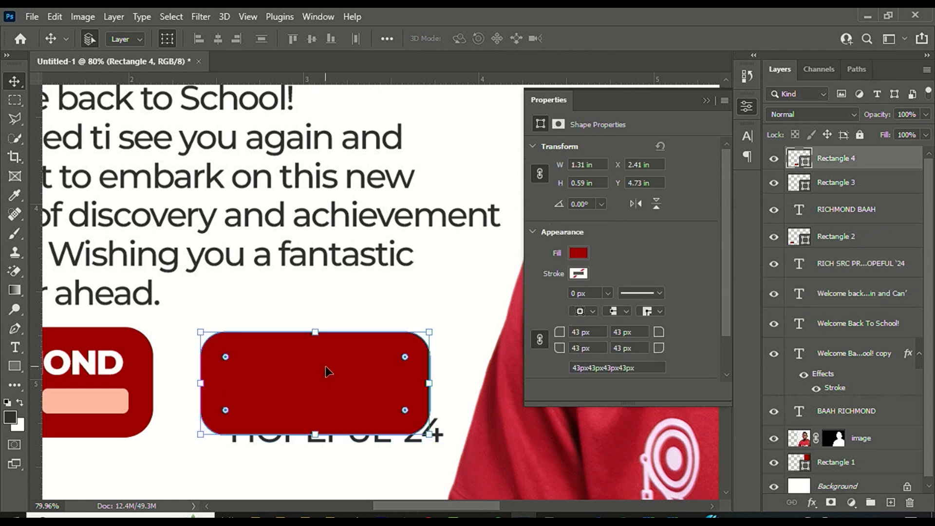
left_click_drag(858, 256, 853, 166)
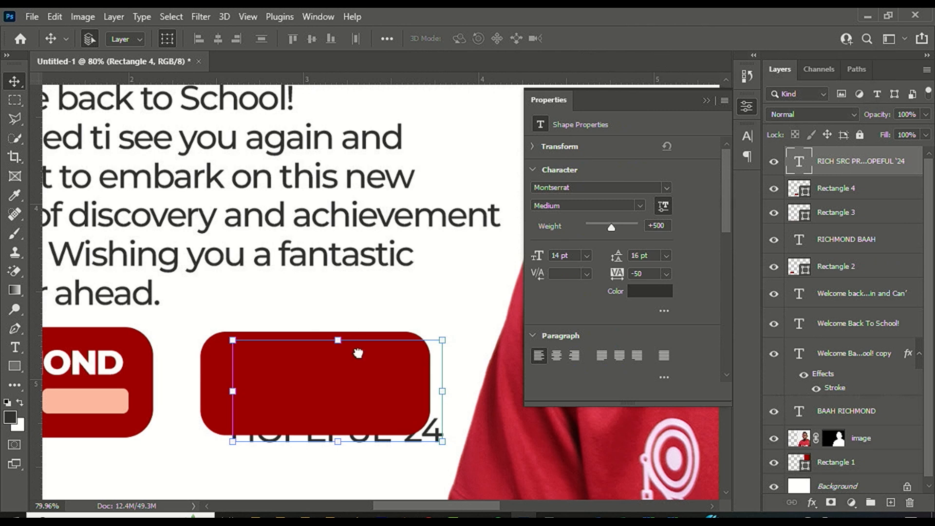
Make the button text ExtraBold 12 pt with 11 pt leading and move it onto the button.
scroll(385, 378, "up", 2)
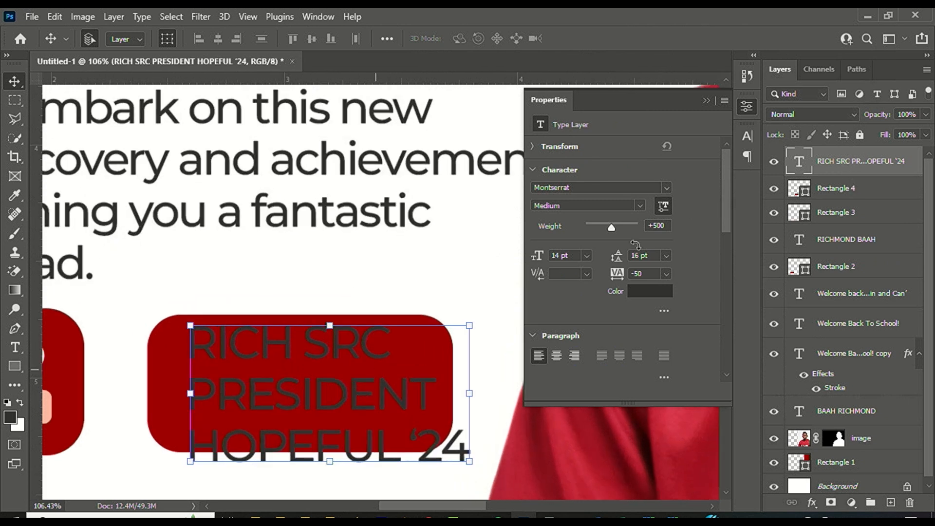
left_click(642, 204)
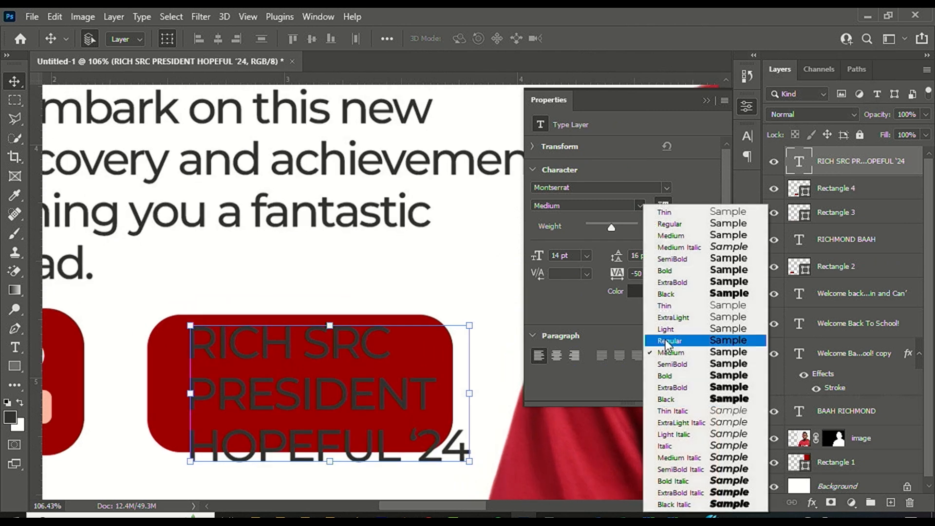
left_click(686, 388)
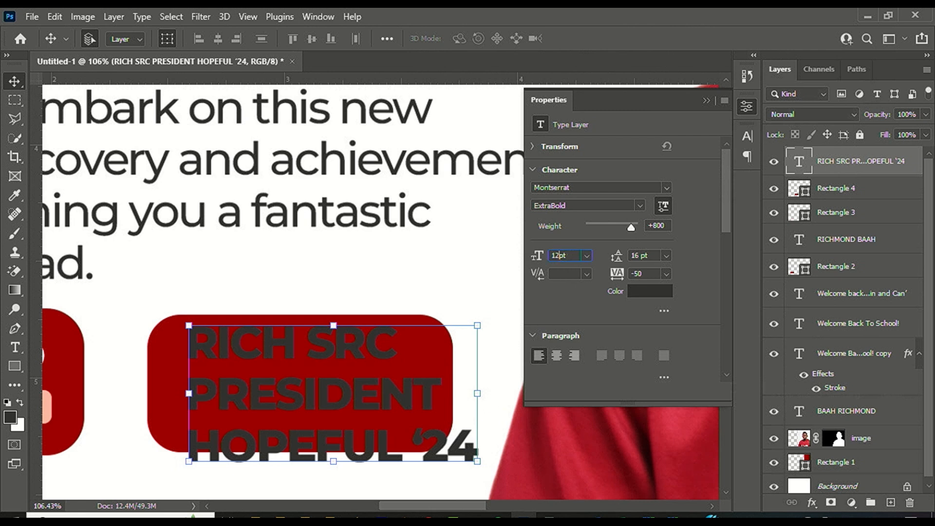
key("Return")
mouse_move(367, 417)
left_mouse_down()
mouse_move(361, 402)
mouse_move(364, 413)
left_mouse_up()
left_click(666, 257)
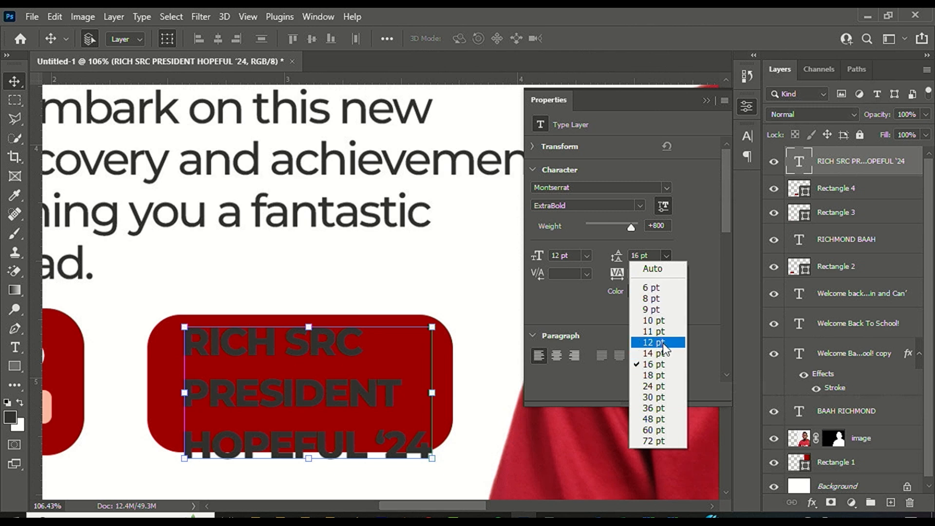
left_click(664, 321)
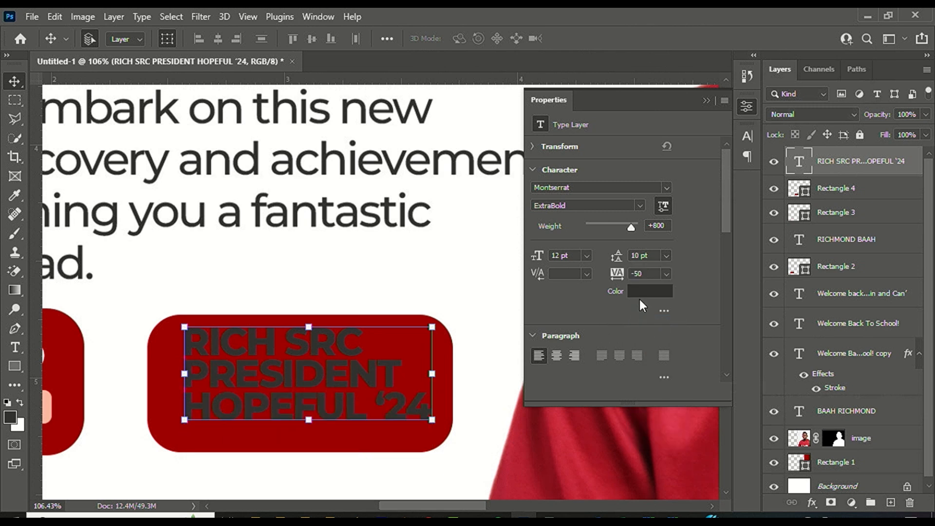
left_click(666, 258)
left_click(656, 328)
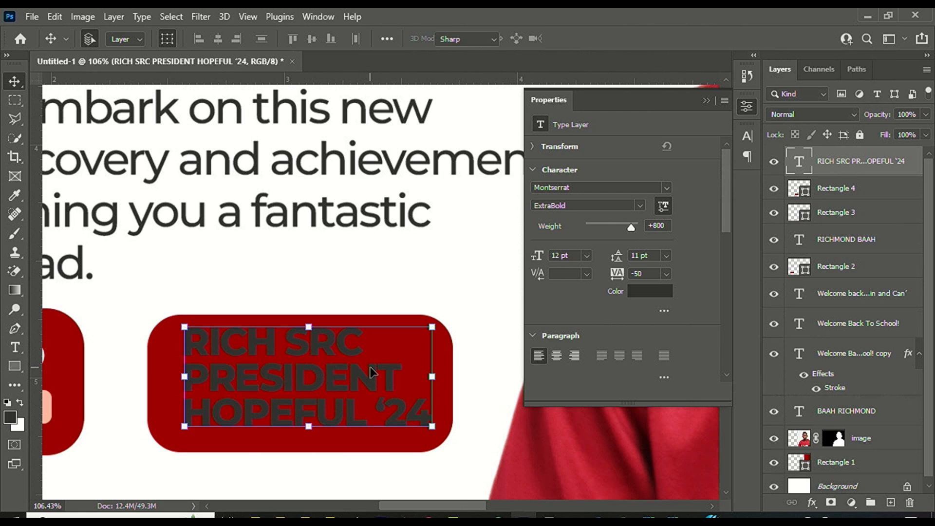
Colour the SRC PRESIDENT lines peach #ffb8a2 and the HOPEFUL '24 line white.
double_click(392, 379)
left_click_drag(399, 378, 191, 324)
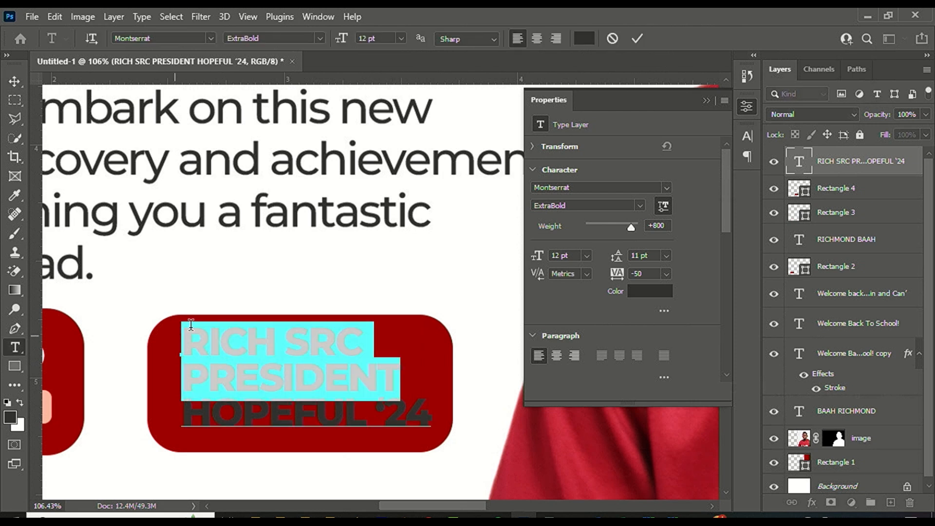
left_click(636, 292)
left_click(48, 407)
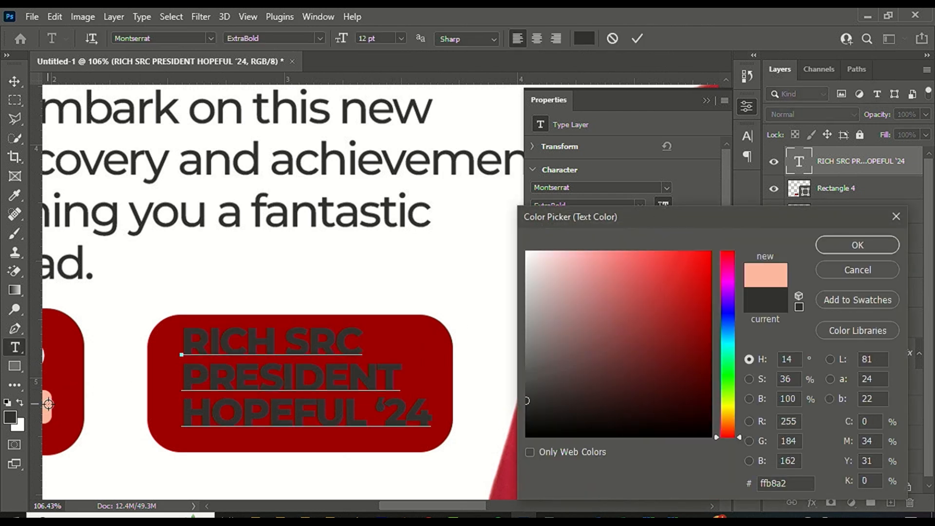
left_click(831, 245)
left_click_drag(184, 412, 511, 390)
left_click(650, 292)
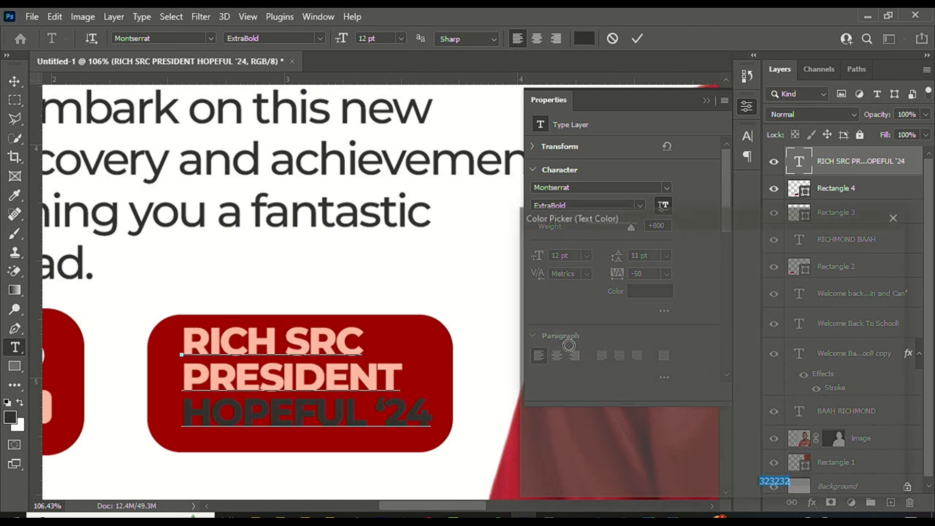
left_click(507, 249)
left_click(838, 239)
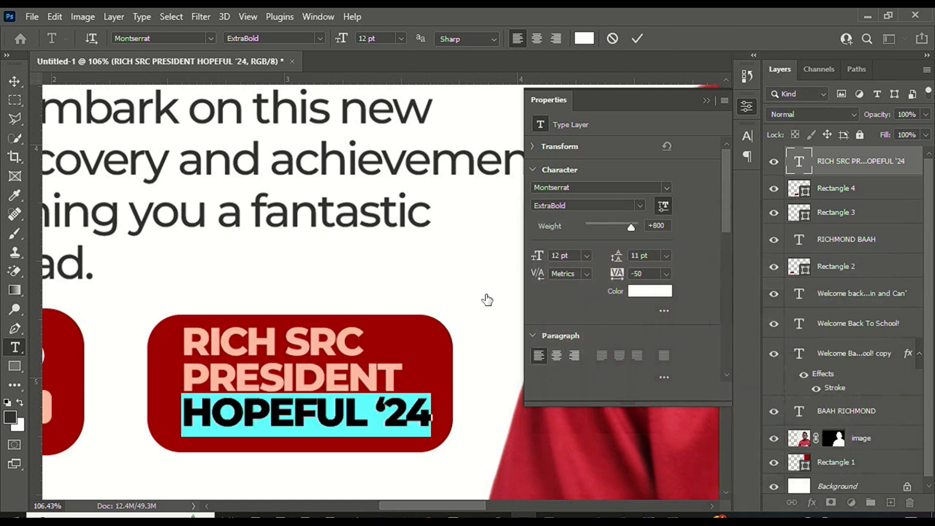
left_click(638, 39)
key("v")
scroll(224, 380, "down", 5)
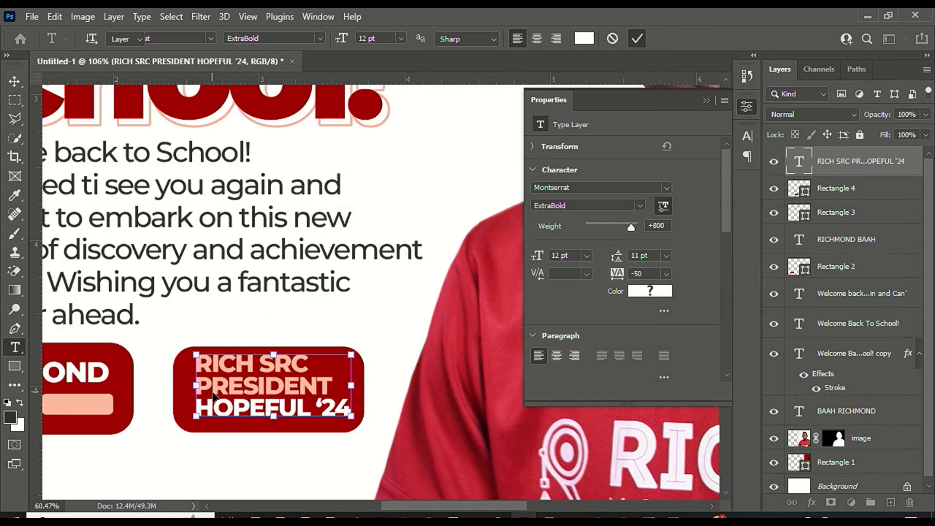
scroll(234, 360, "down", 3)
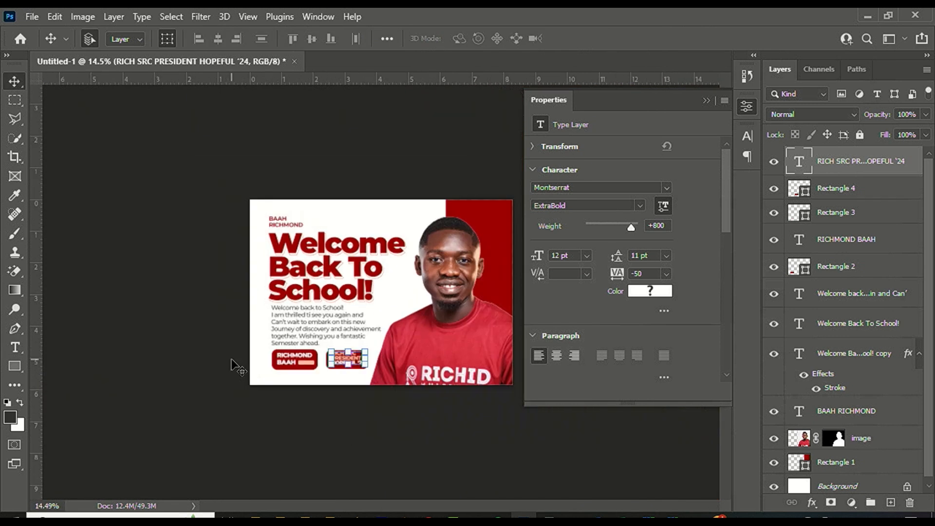
Duplicate the portrait, shift the copy left, enlarge it to 110%, and place it behind the original.
left_click(707, 101)
left_click(478, 250)
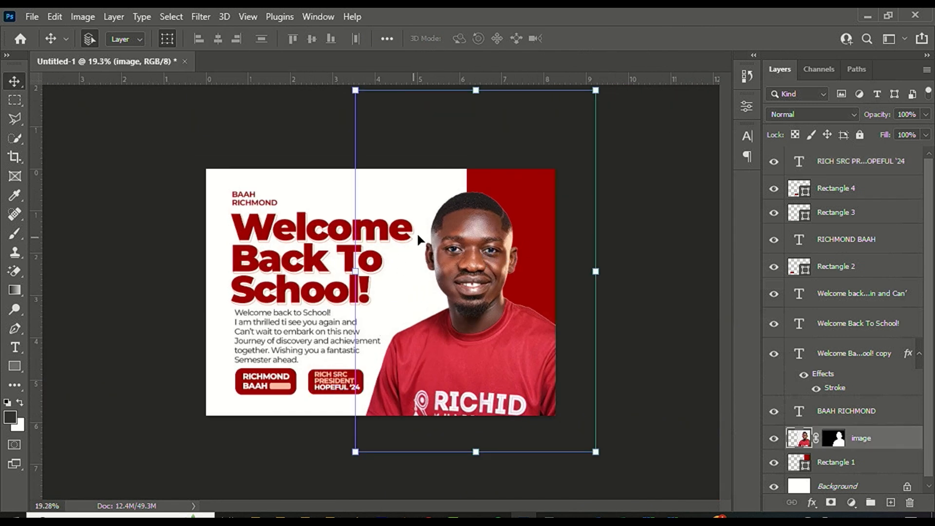
left_click_drag(859, 441, 896, 501)
left_click_drag(486, 268, 314, 223)
left_click_drag(320, 404, 321, 439)
key("Return")
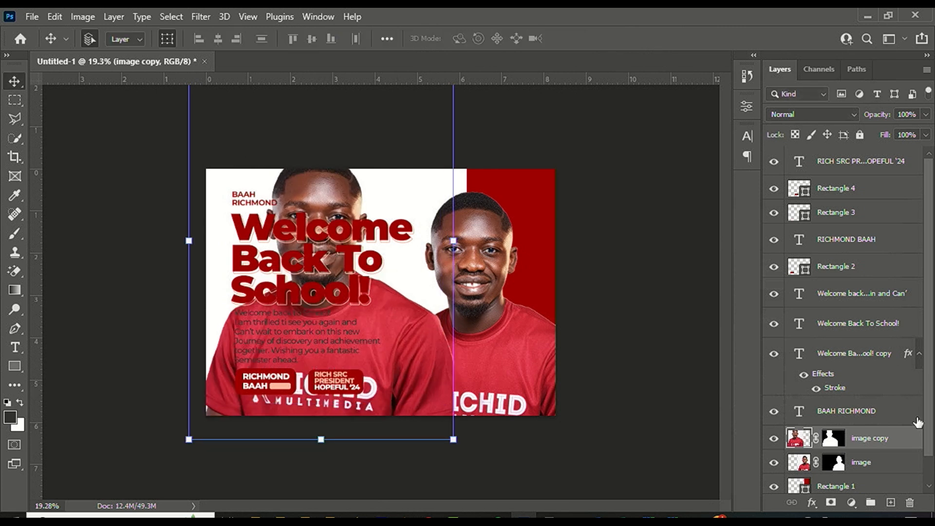
mouse_move(890, 443)
left_mouse_down()
mouse_move(885, 424)
mouse_move(876, 443)
left_mouse_up()
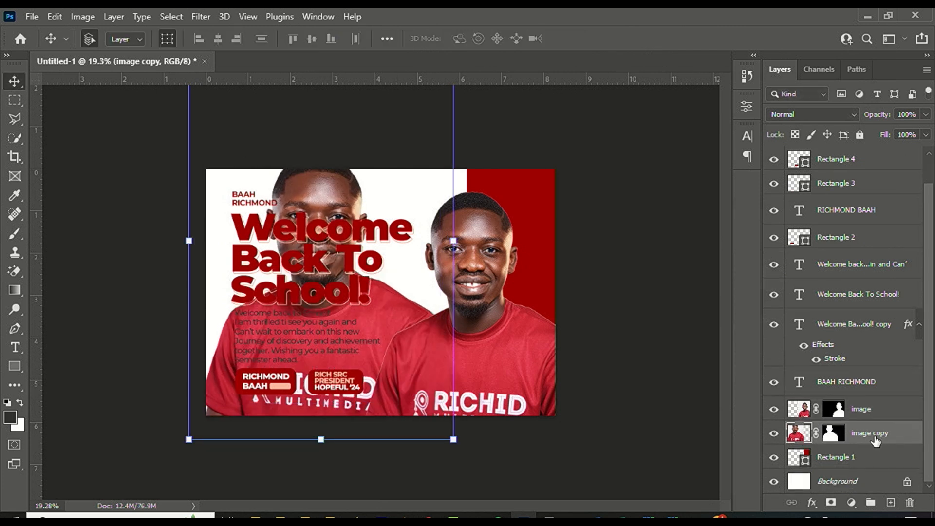
Set the portrait copy to Luminosity blend mode at 15% opacity.
left_click(811, 114)
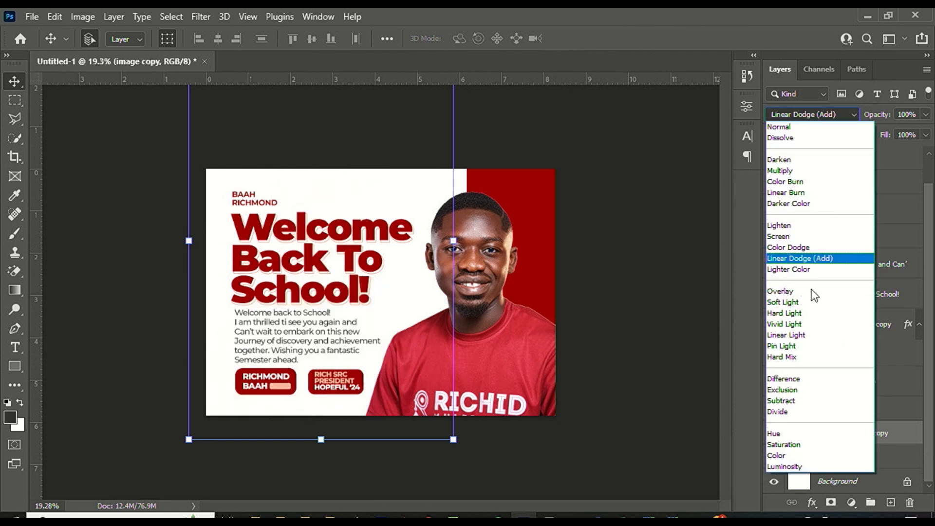
left_click(797, 466)
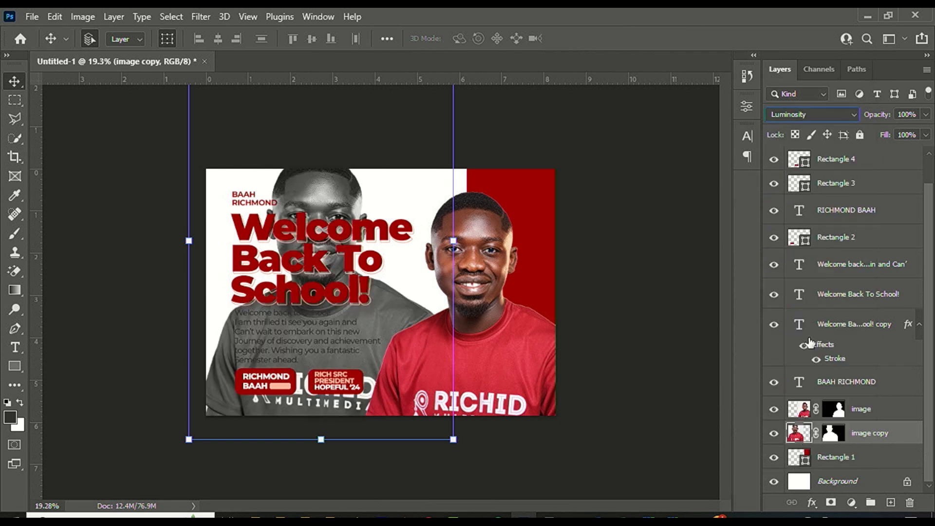
left_click(926, 117)
left_click(868, 131)
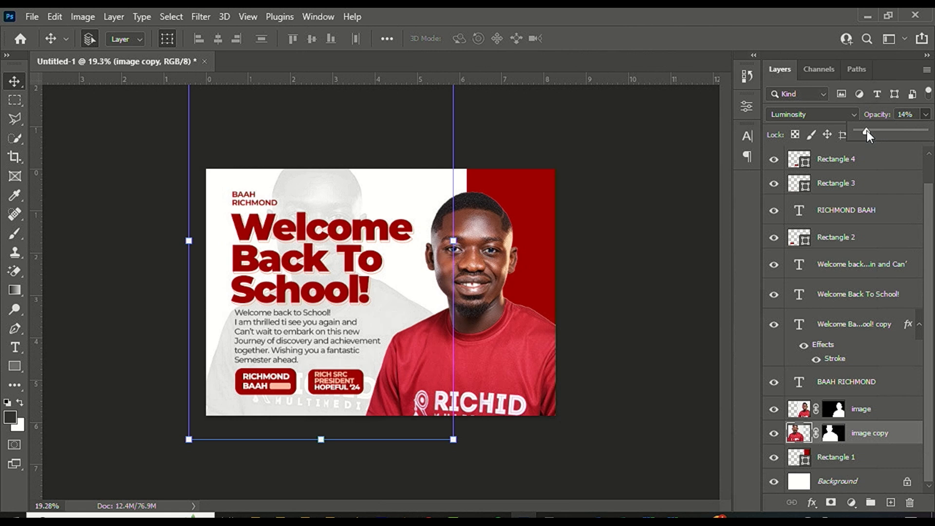
left_click(902, 112)
type("15")
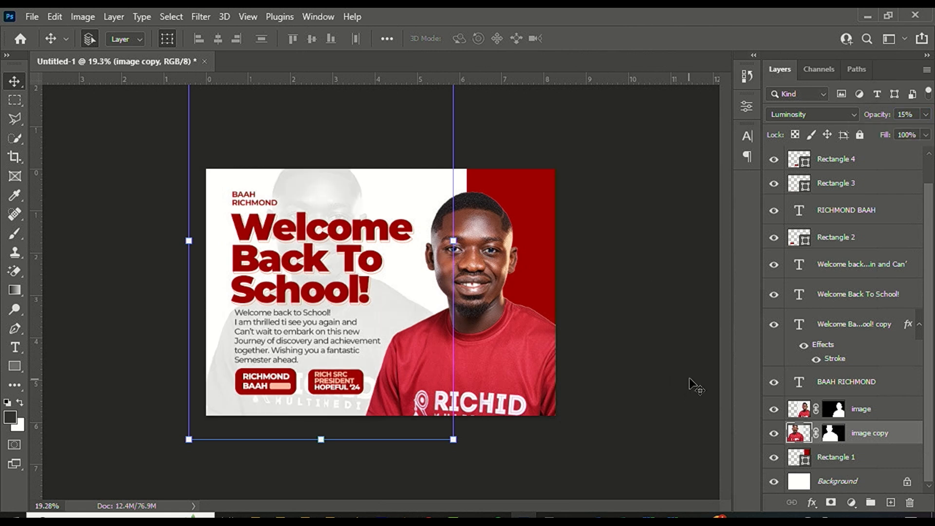
left_click(531, 345)
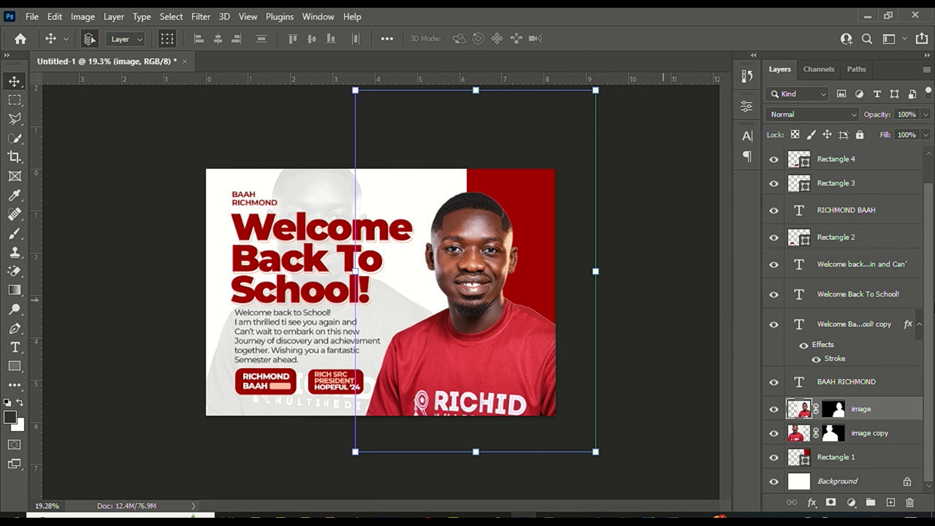
Duplicate the portrait with Ctrl+J, move it up-right, scale to about 106%, and place it behind the original.
key("ctrl+j")
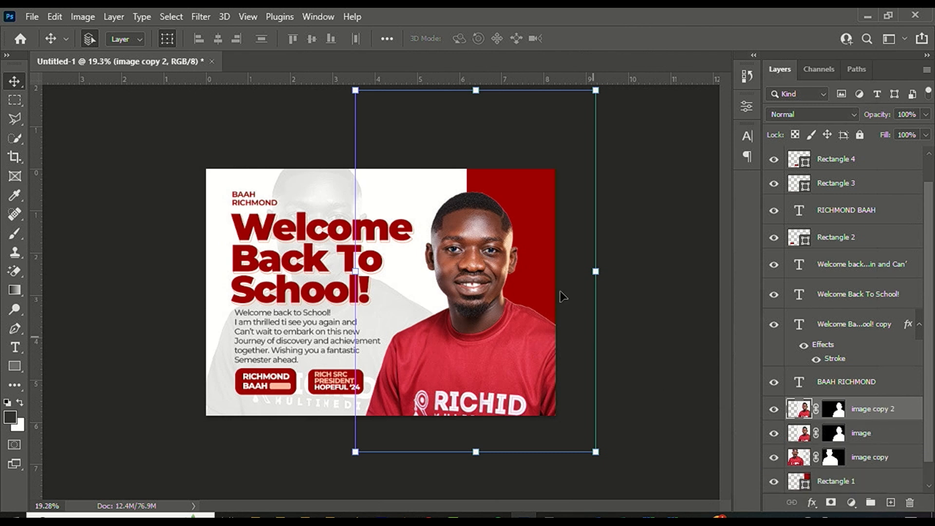
left_click_drag(496, 252, 551, 204)
key("ctrl+t")
left_click_drag(531, 403, 550, 421)
key("Return")
left_click_drag(857, 411, 834, 445)
Set image copy 2 to Screen blend mode at 35% opacity.
left_click(810, 114)
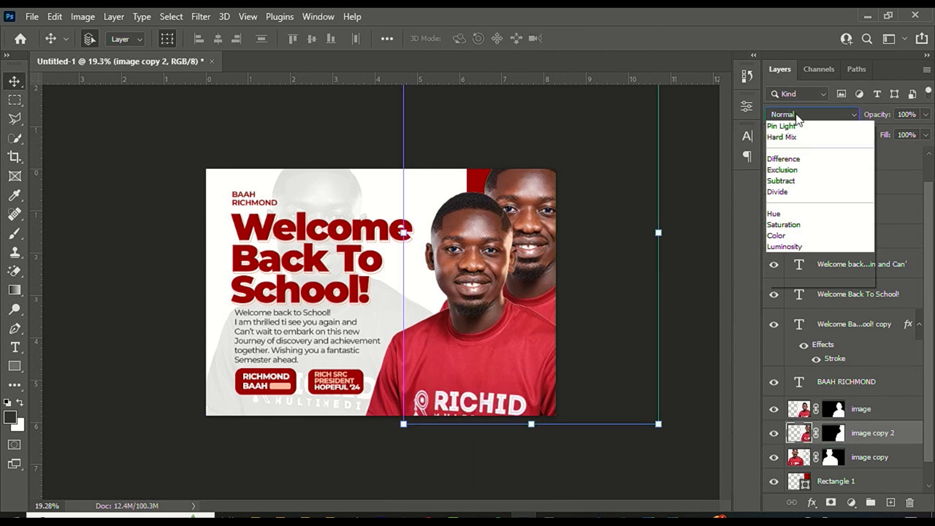
left_click(792, 238)
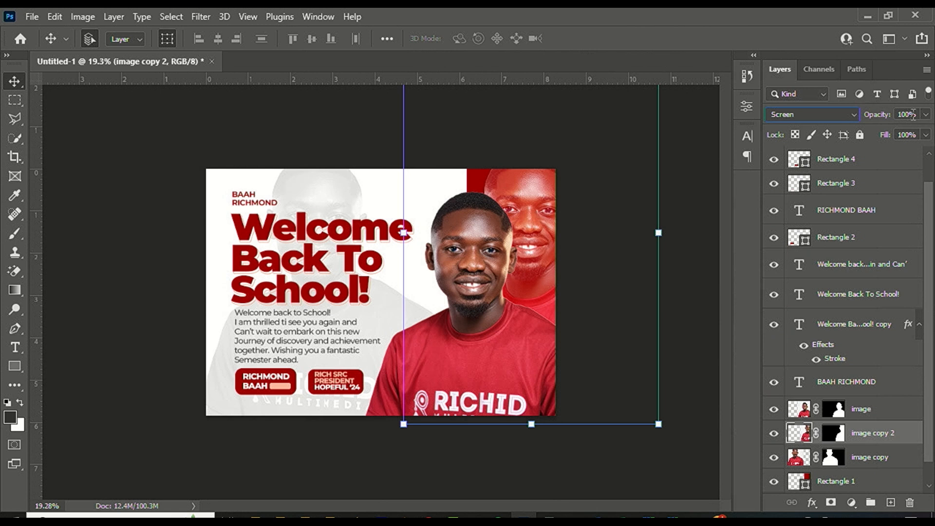
type("35")
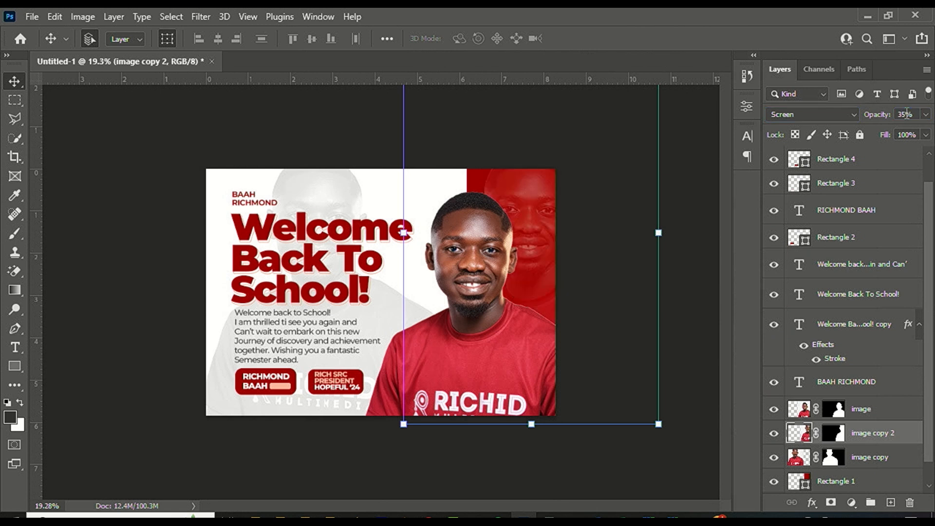
left_click(605, 156)
scroll(360, 295, "down", 2)
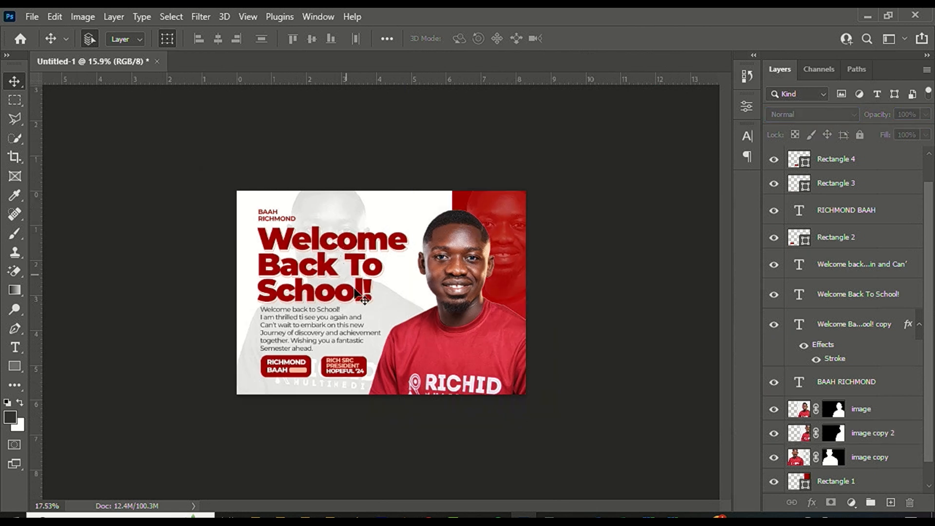
scroll(360, 295, "up", 2)
left_click(17, 348)
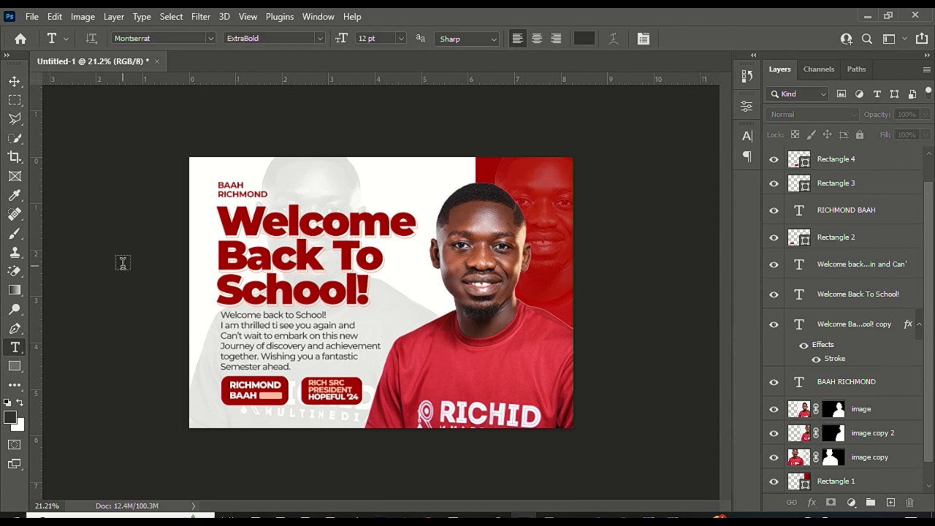
left_click(425, 336)
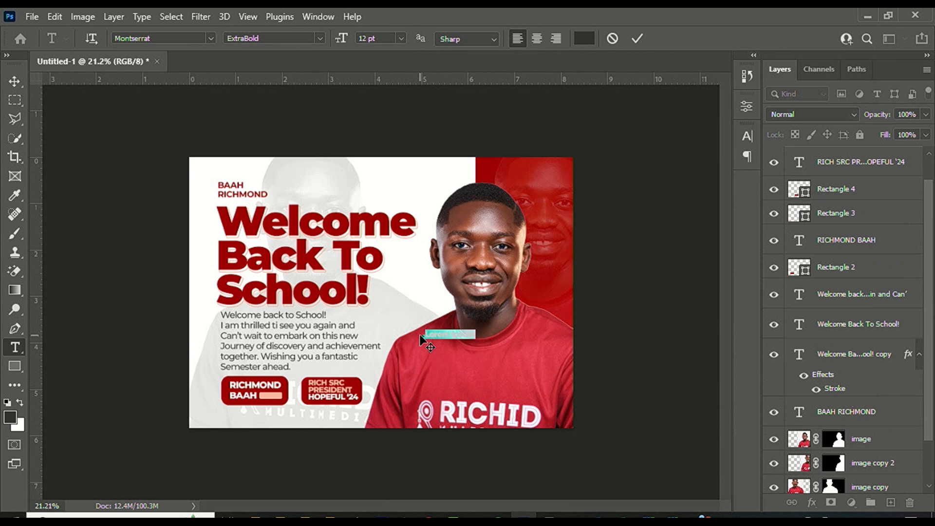
key("BackSpace")
type("Richmond")
left_click(637, 39)
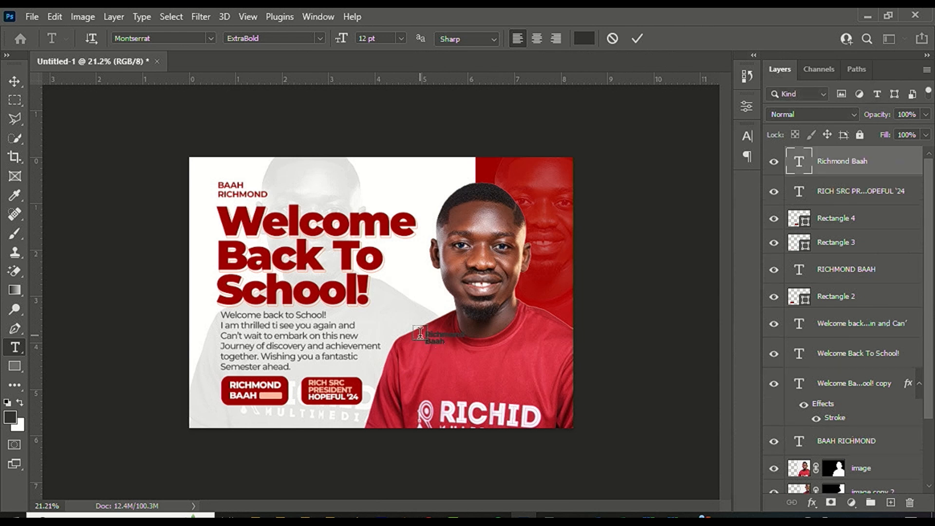
left_click(14, 82)
key("ctrl+plus")
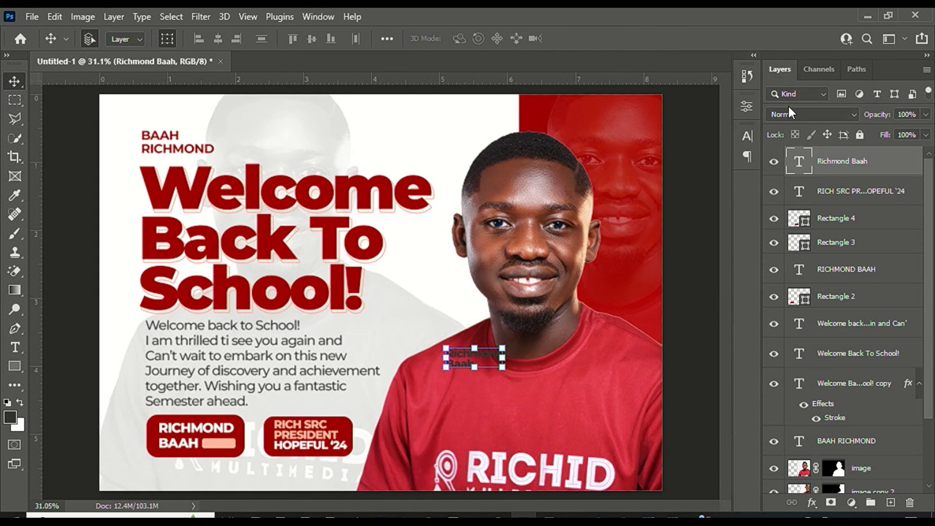
left_click(747, 136)
Color the name peach (ffb8a2) sampled from the peach bar, in Casablanca Regular.
left_click(712, 227)
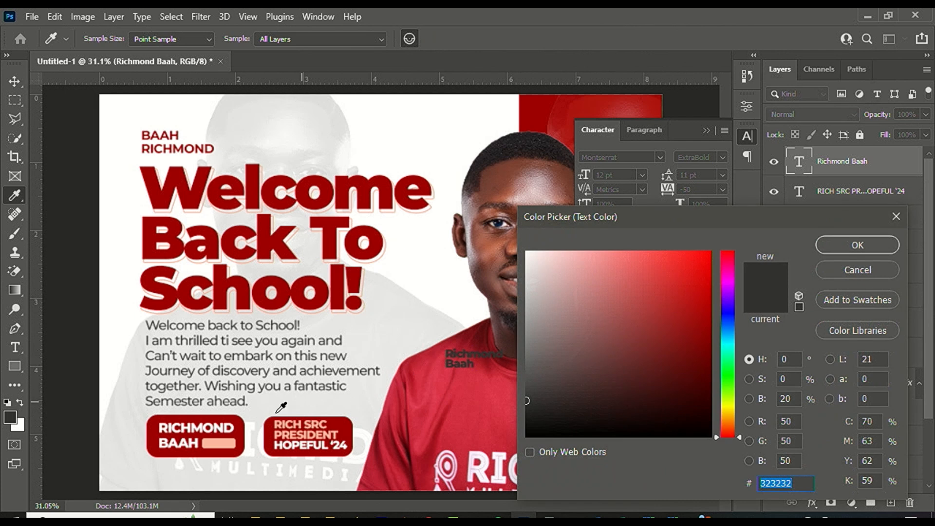
left_click(224, 442)
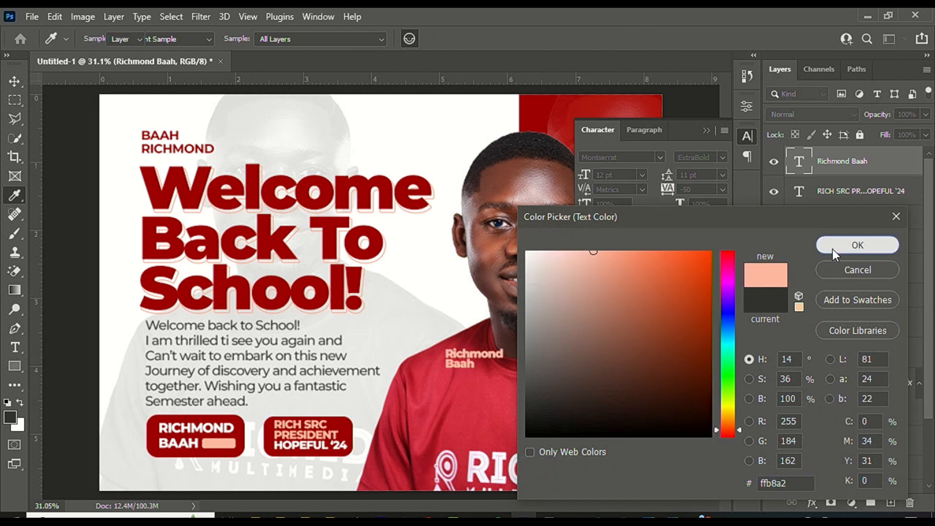
left_click(833, 249)
left_click(622, 154)
type("ca")
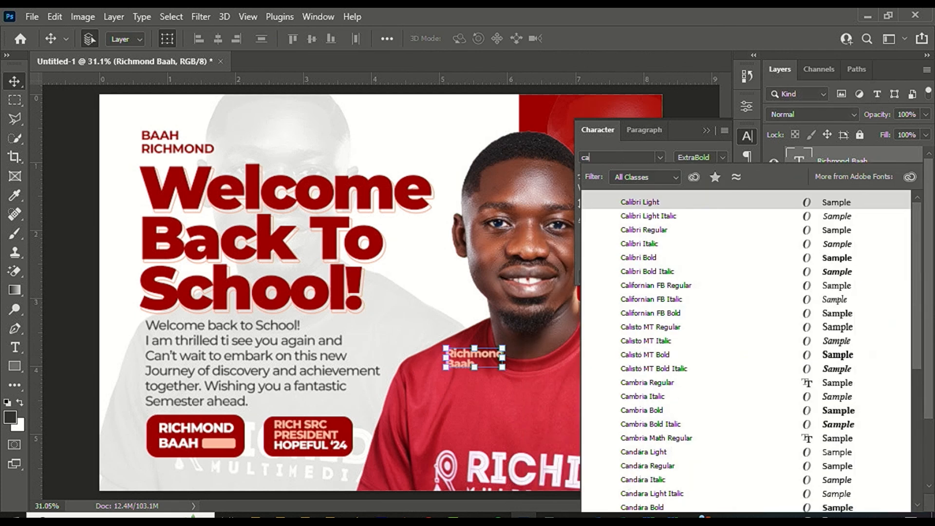
type("sablsa")
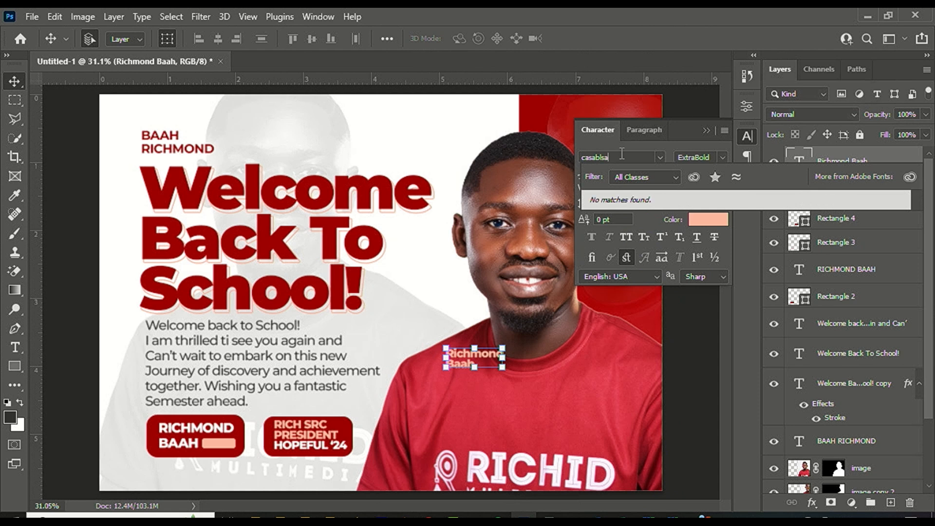
key("BackSpace")
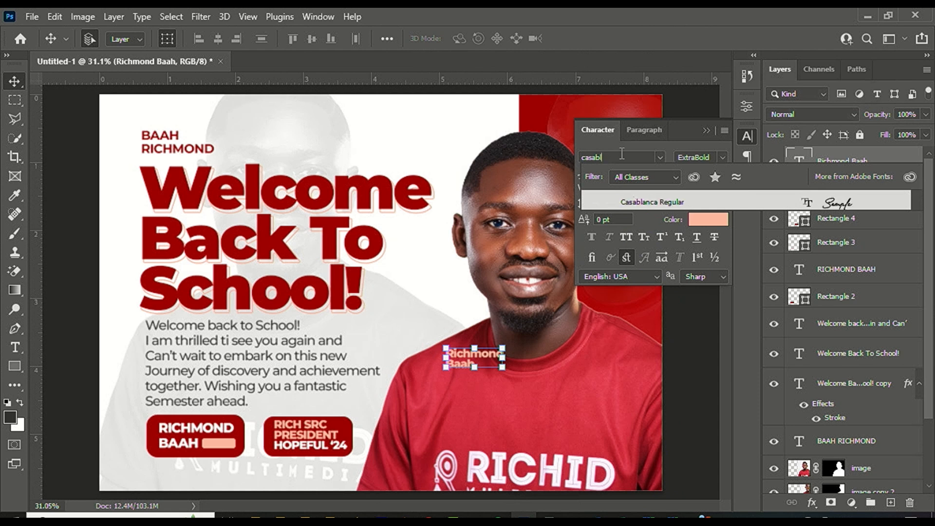
left_click(645, 196)
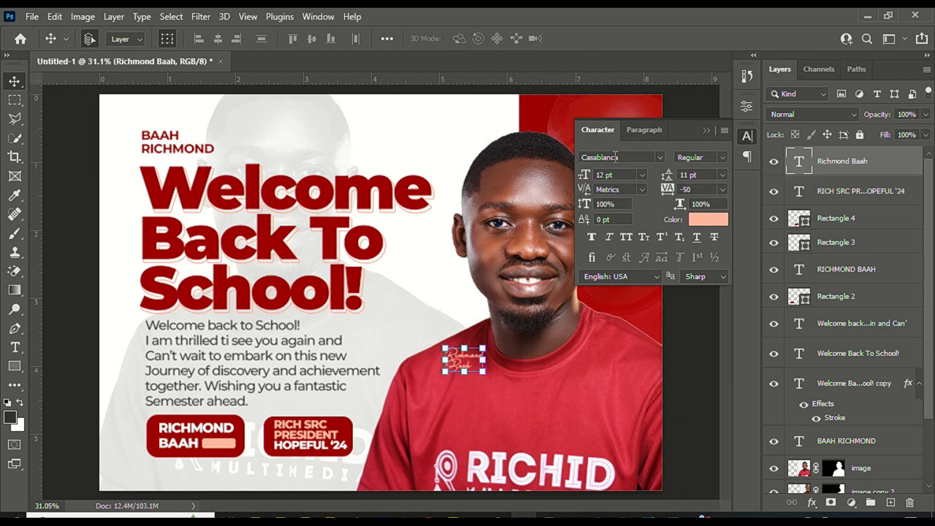
Set the name text size to 60 pt with Auto leading.
left_click(643, 175)
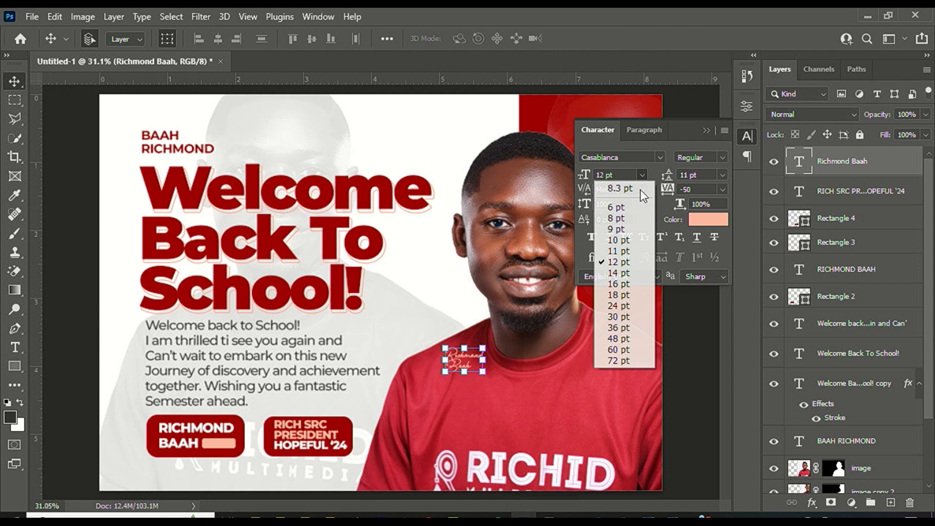
left_click(629, 346)
left_click(723, 175)
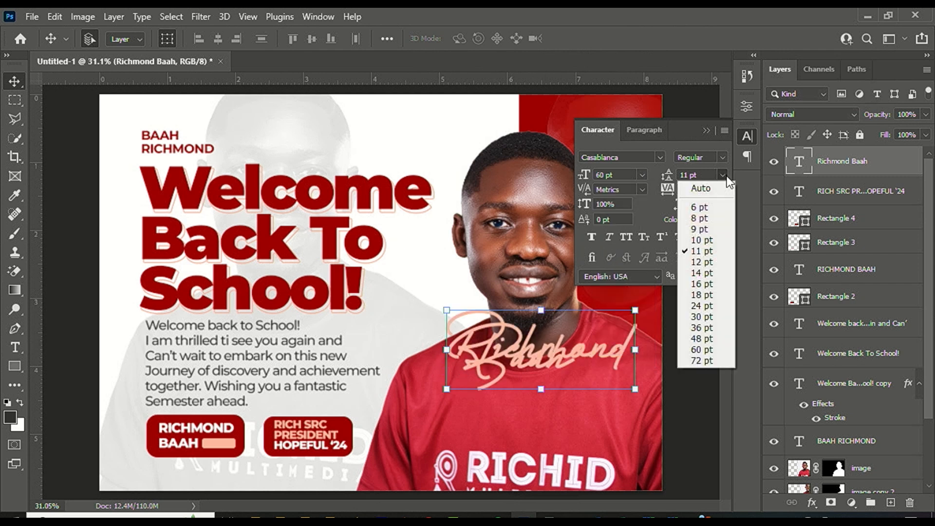
left_click(724, 291)
left_click(723, 175)
left_click(715, 187)
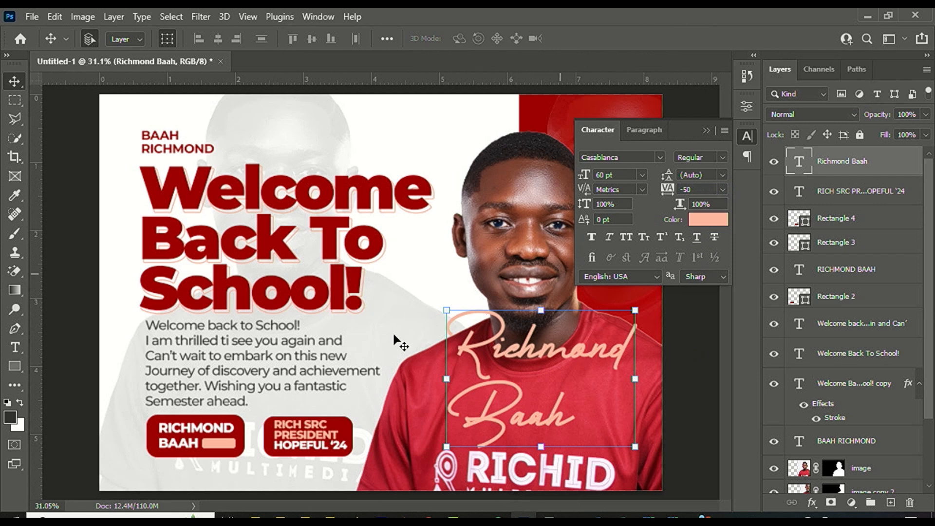
scroll(400, 337, "down", 4)
scroll(534, 321, "up", 2)
left_click_drag(514, 325, 574, 195)
key("ctrl+z")
scroll(385, 226, "down", 3)
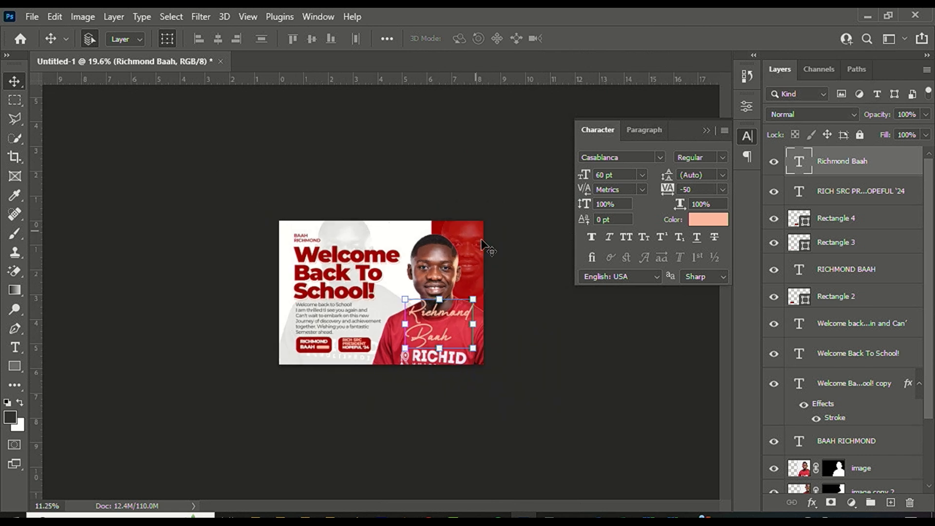
scroll(385, 226, "up", 3)
left_click_drag(477, 331, 560, 222)
scroll(550, 195, "down", 3)
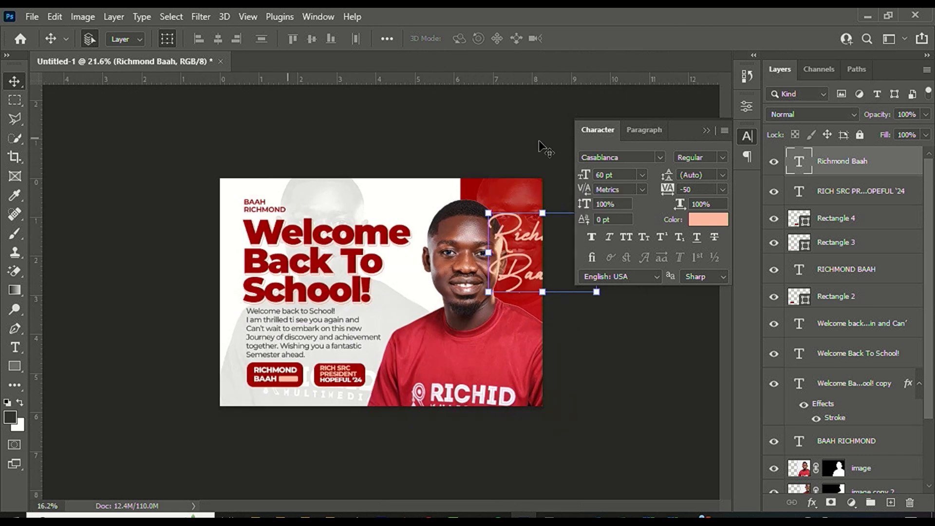
left_click(707, 130)
scroll(596, 208, "up", 3)
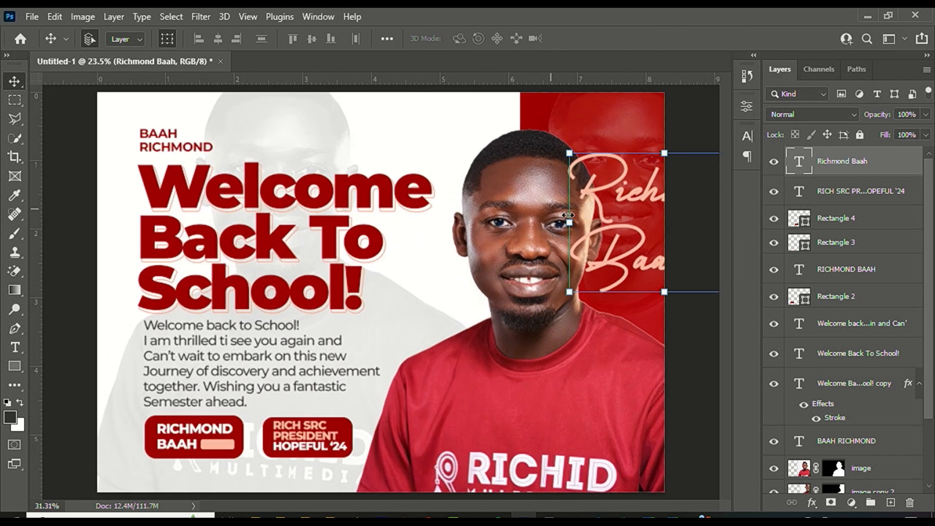
left_click_drag(603, 195, 599, 147)
scroll(598, 147, "down", 2)
left_click_drag(867, 173, 856, 421)
left_click_drag(556, 210, 539, 200)
scroll(466, 267, "down", 6)
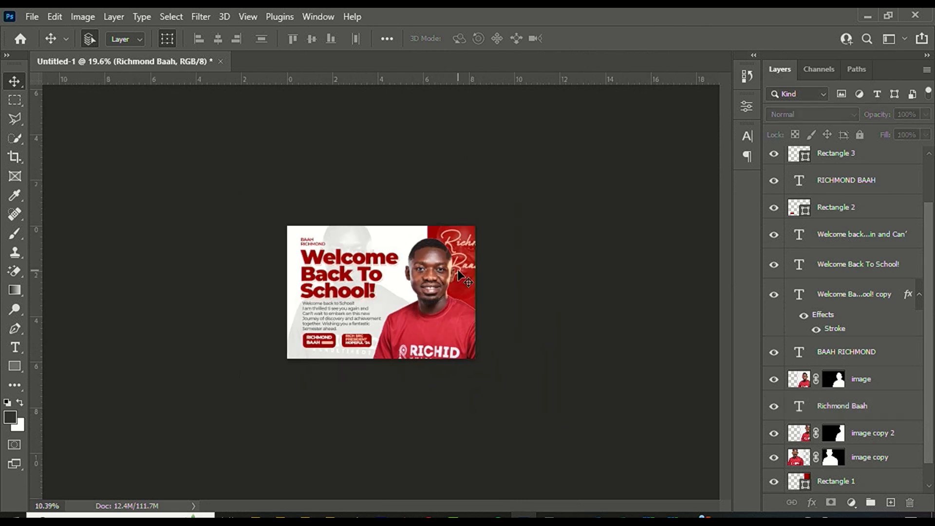
scroll(465, 267, "up", 10)
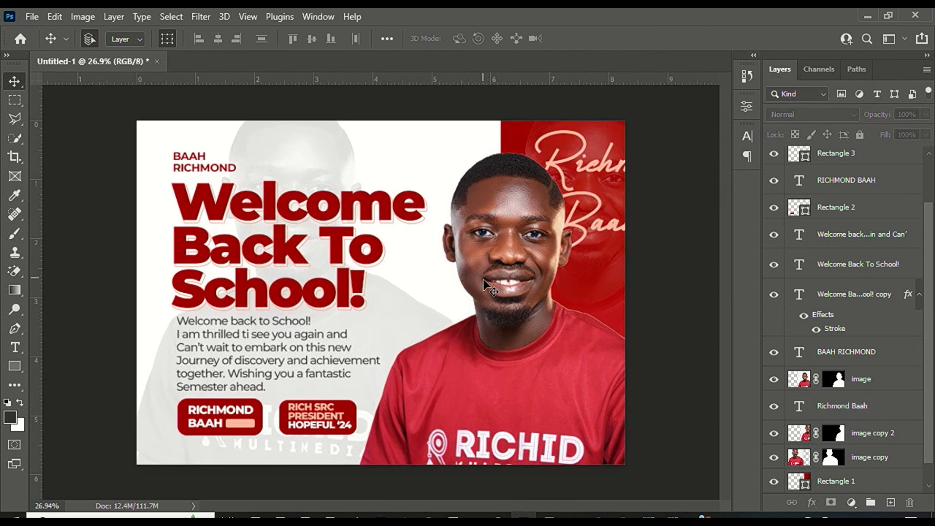
scroll(484, 279, "up", 1)
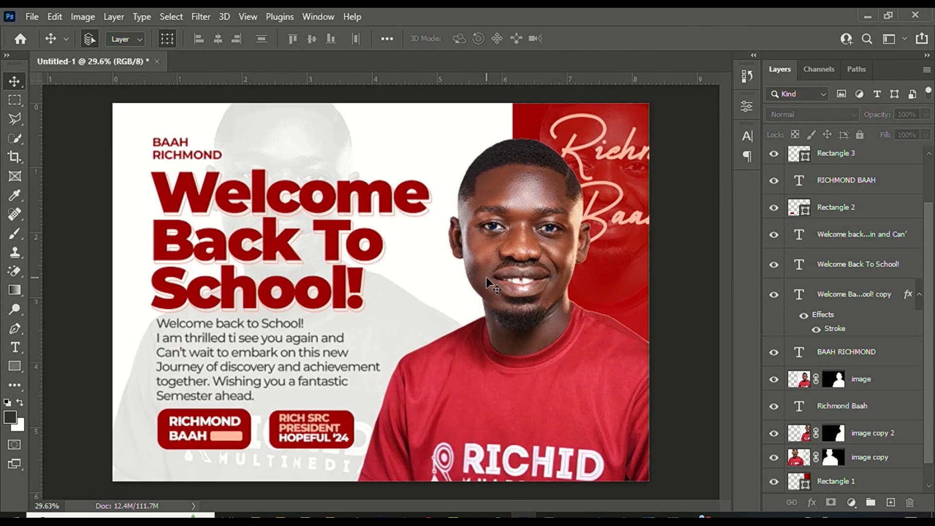